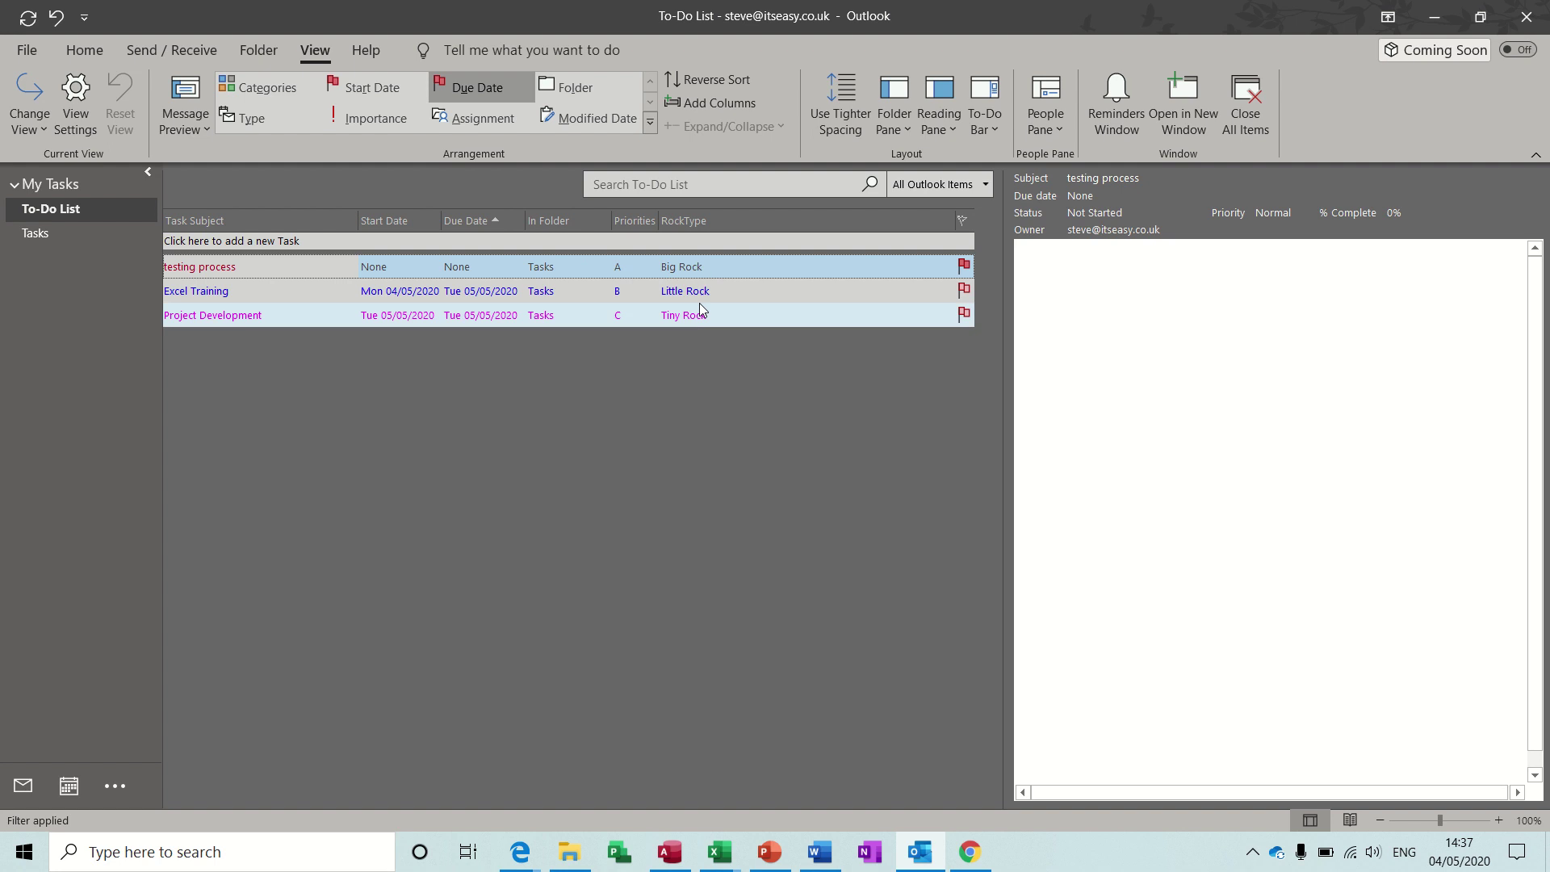
# Step: Sort the To-Do List by Priorities with A on top, and confirm RockType cannot be sorted
pyautogui.click(623, 220)
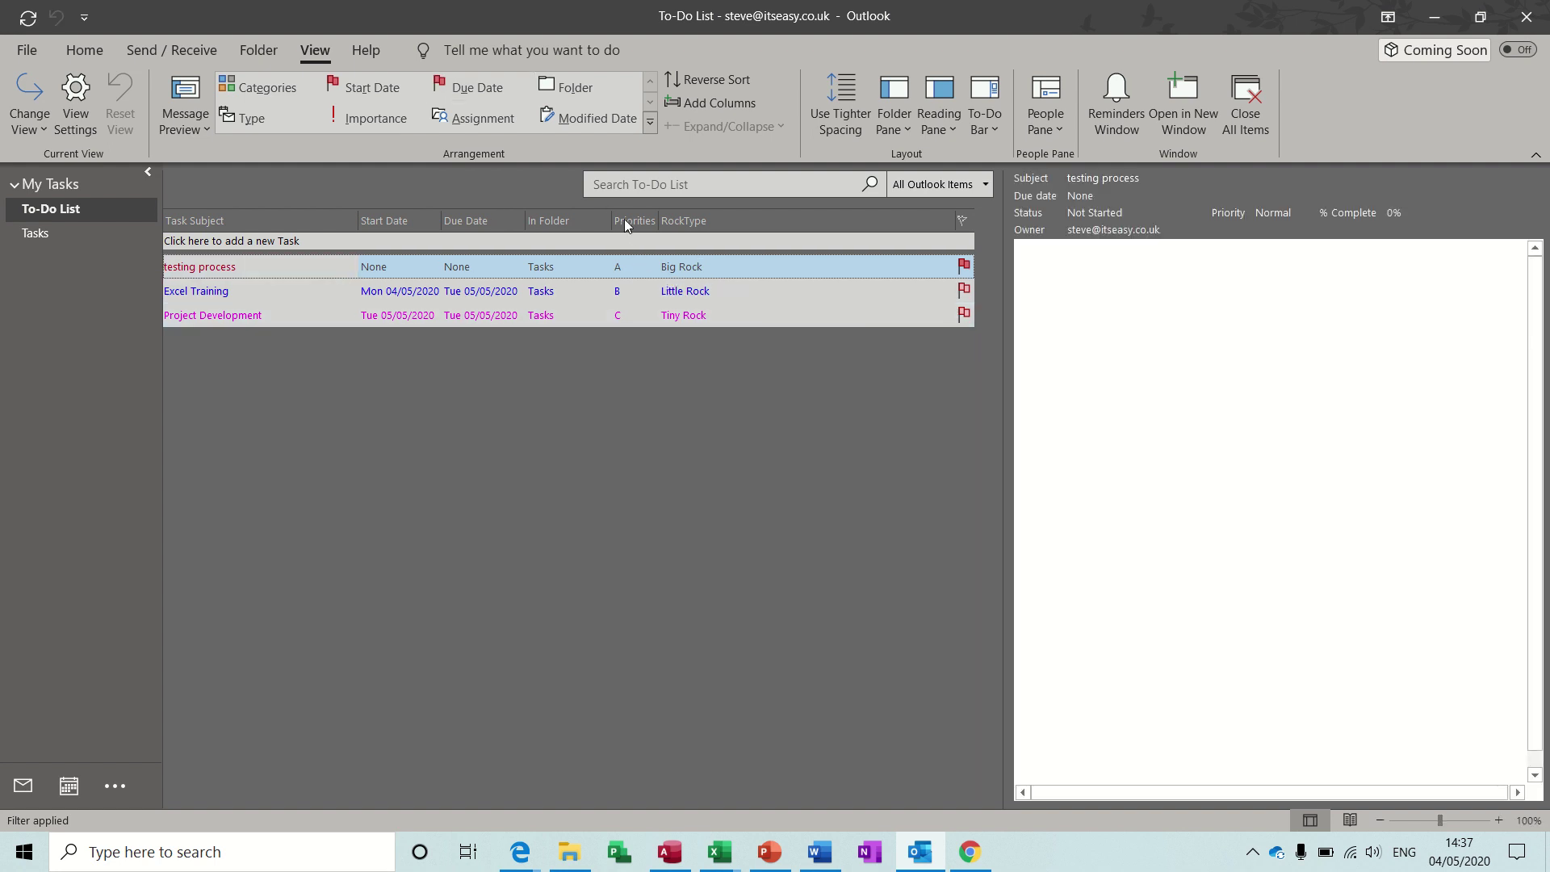
pyautogui.click(623, 220)
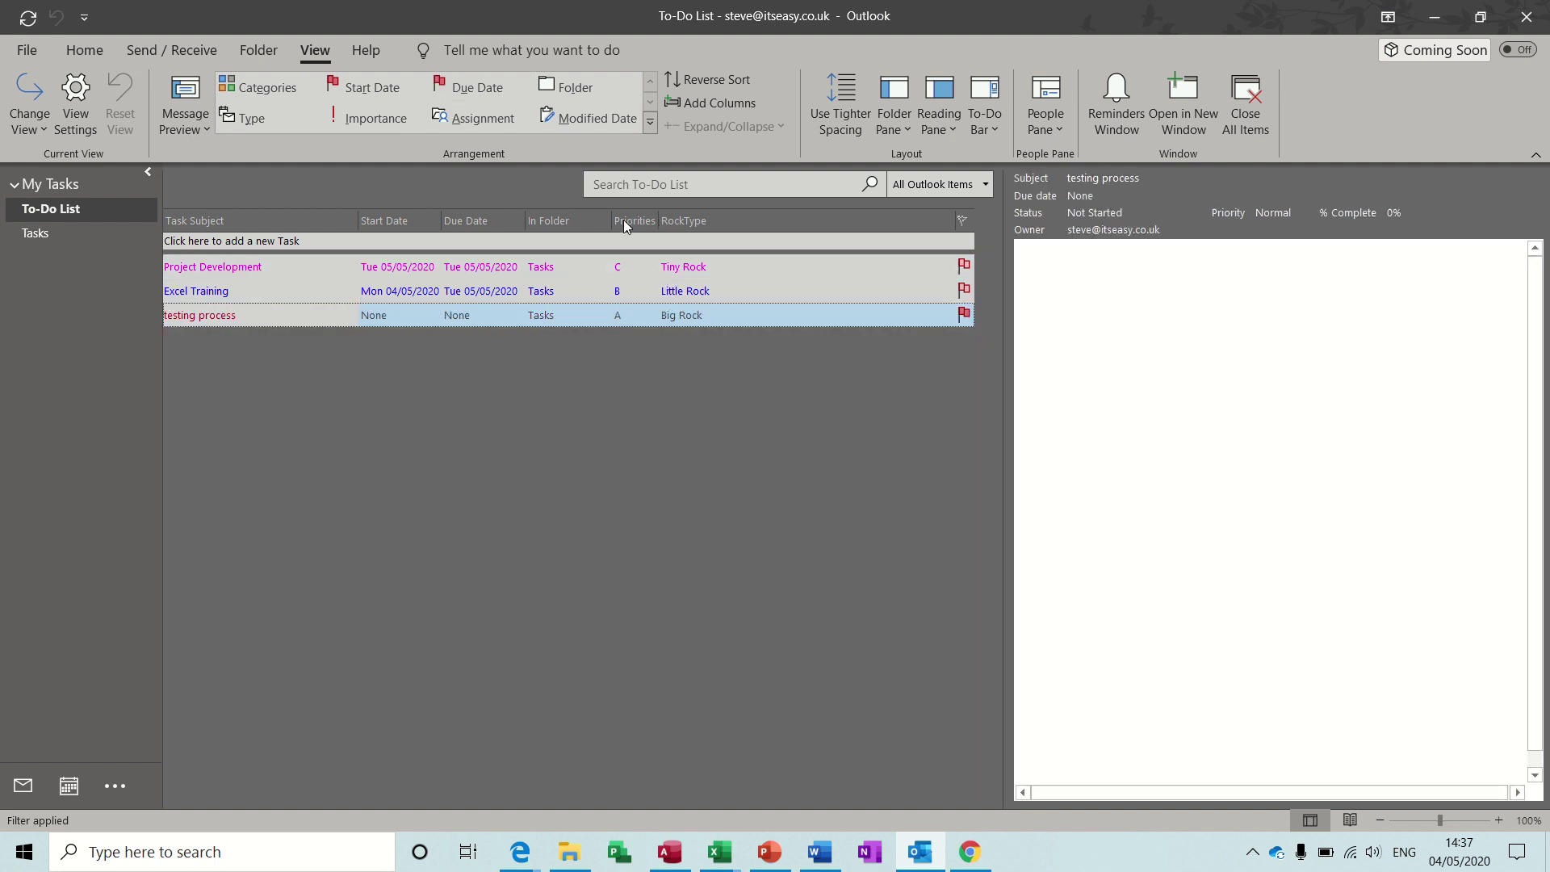
pyautogui.click(623, 220)
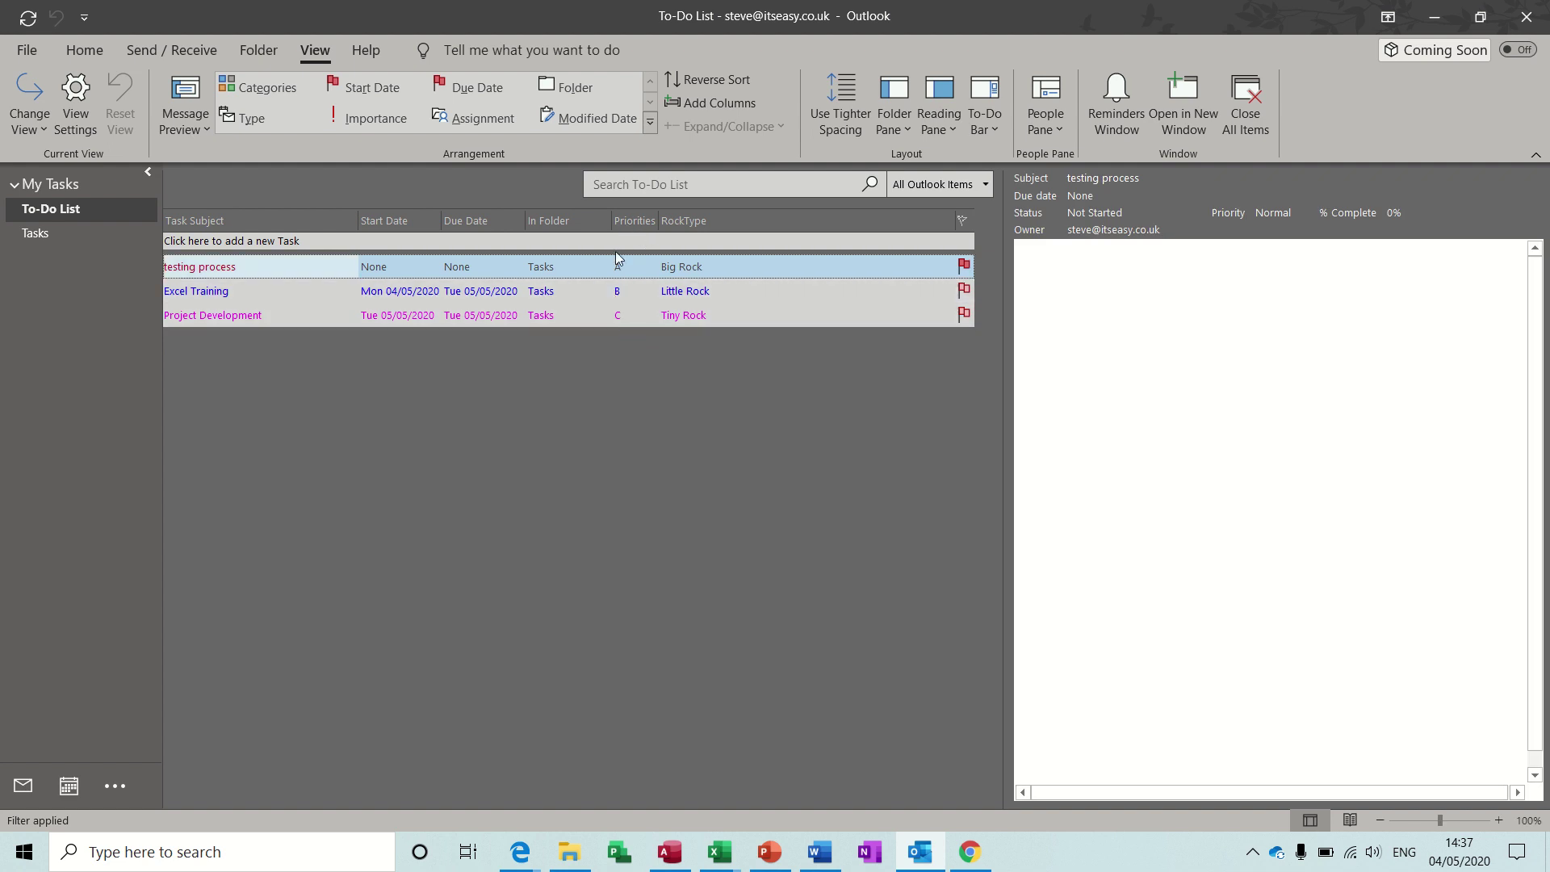
pyautogui.click(699, 223)
pyautogui.click(782, 481)
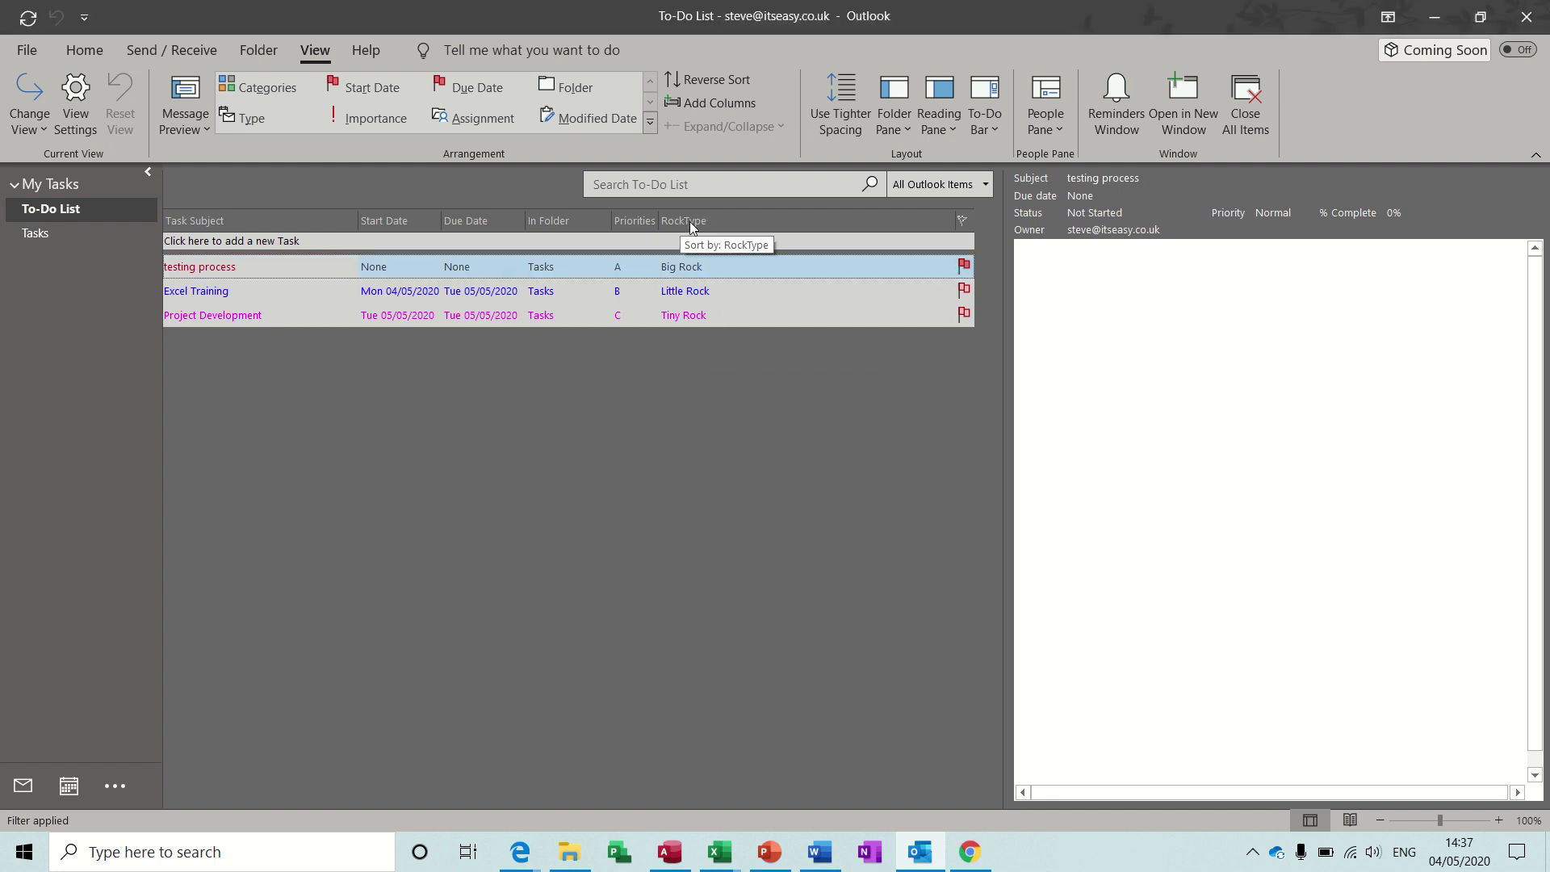
# Step: Toggle the Priorities sort to C-first and back to A, B, C; RockType still won't sort
pyautogui.click(623, 221)
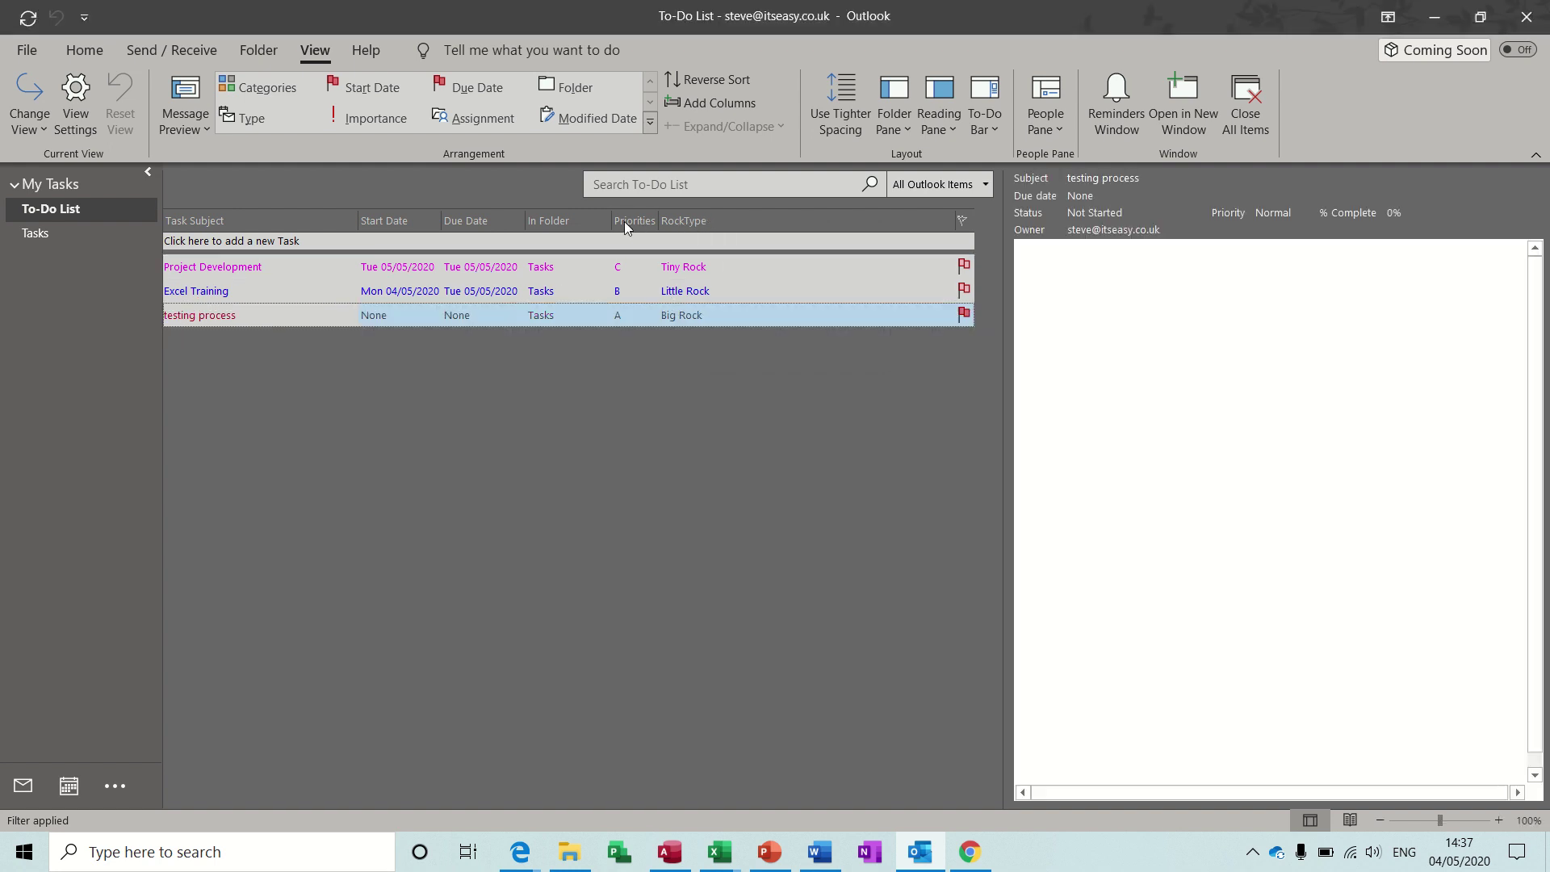
pyautogui.click(623, 221)
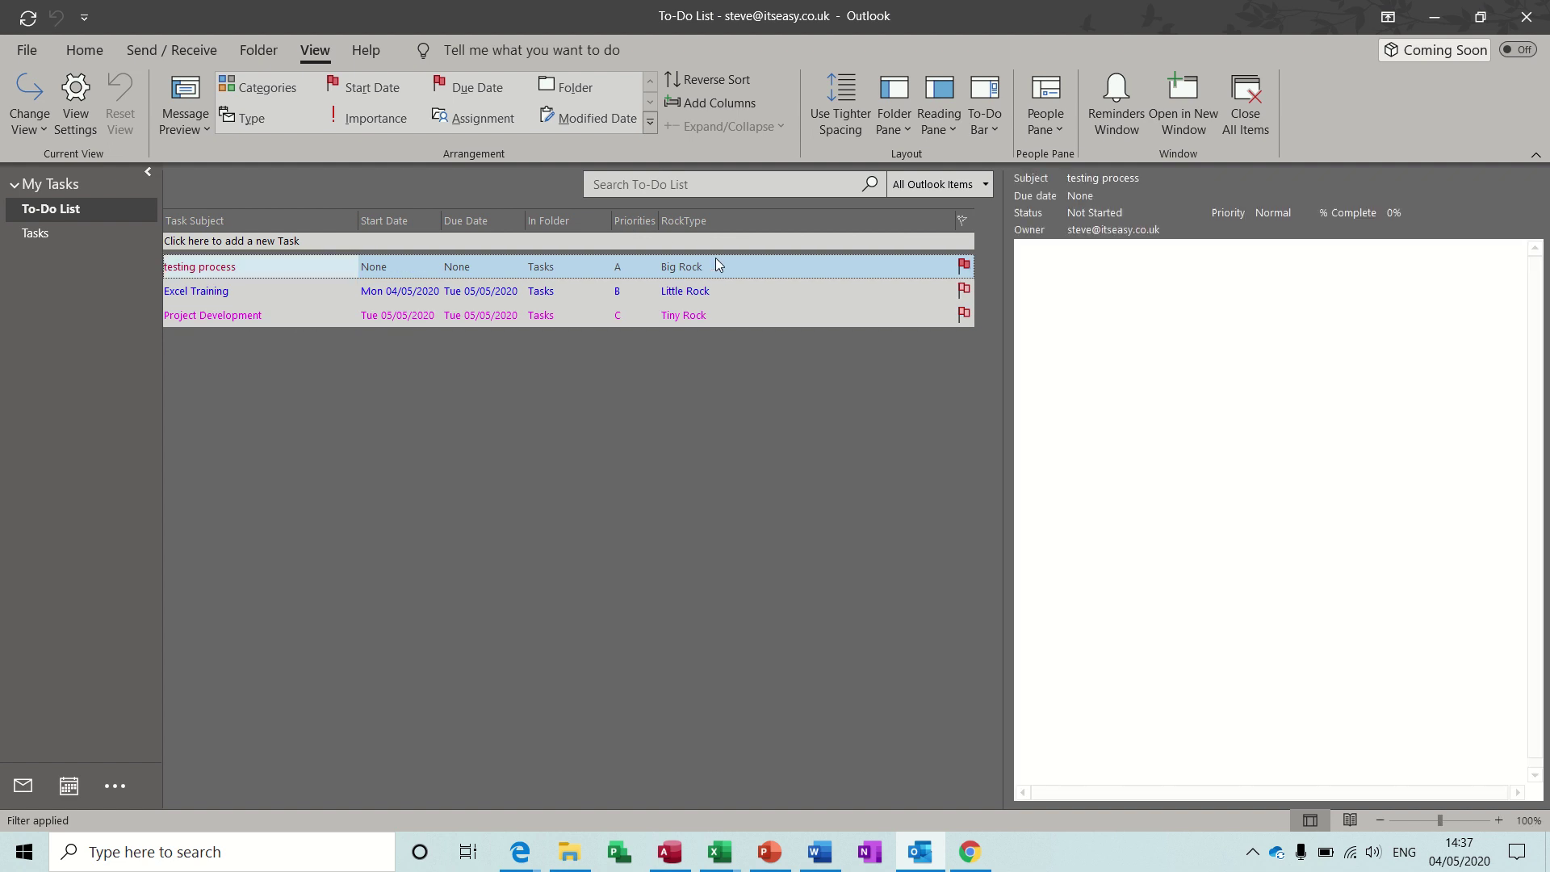
pyautogui.click(690, 215)
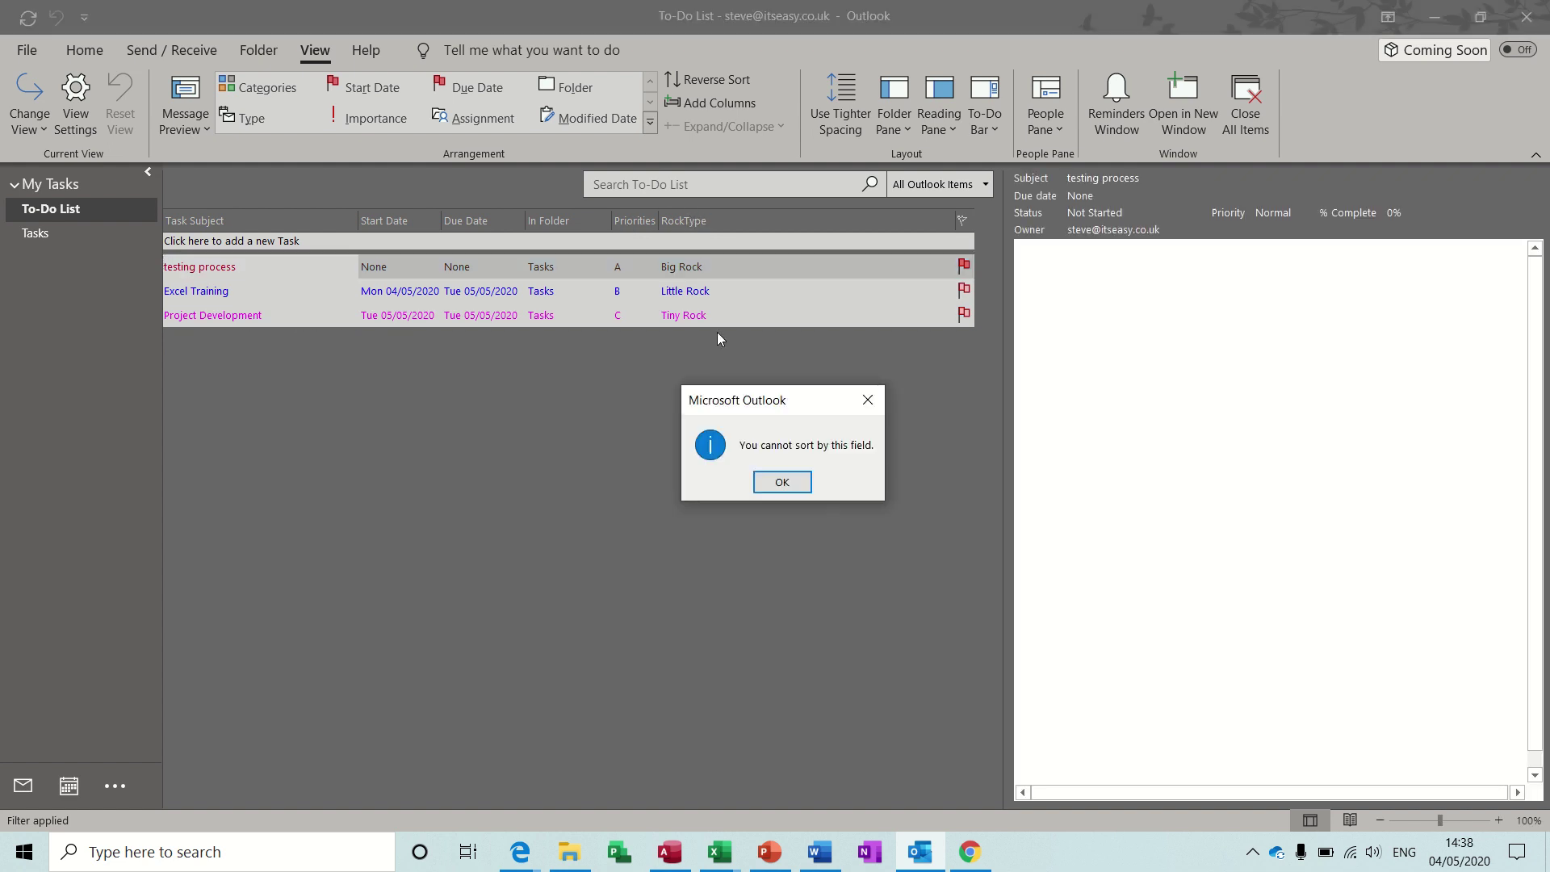
pyautogui.click(782, 481)
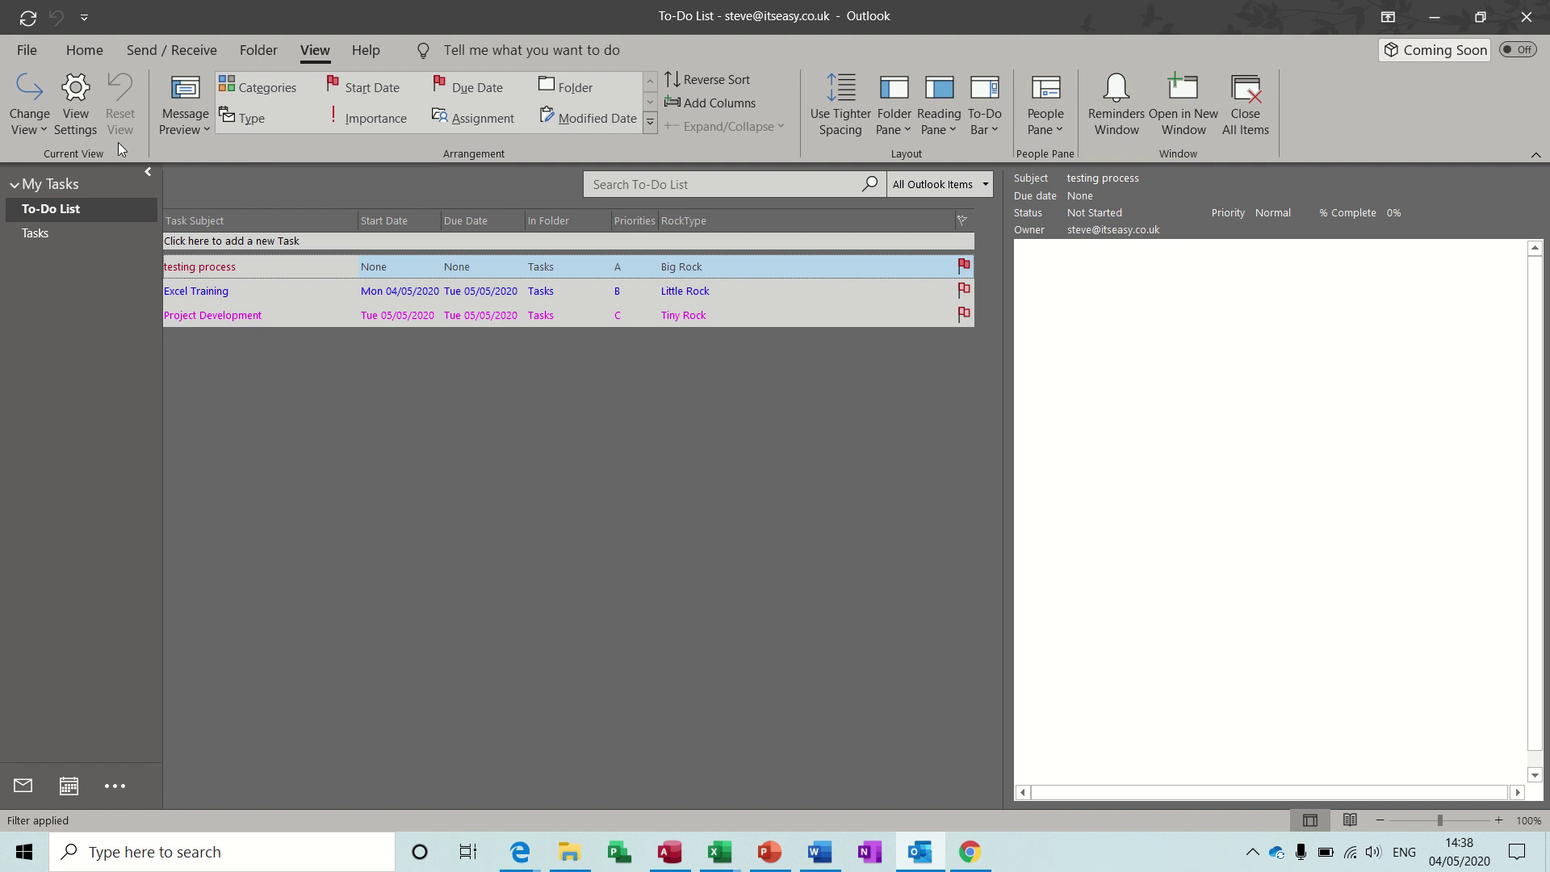
# Step: Create a new table view named Sax2 via Manage Views and bring up its column settings
pyautogui.click(43, 124)
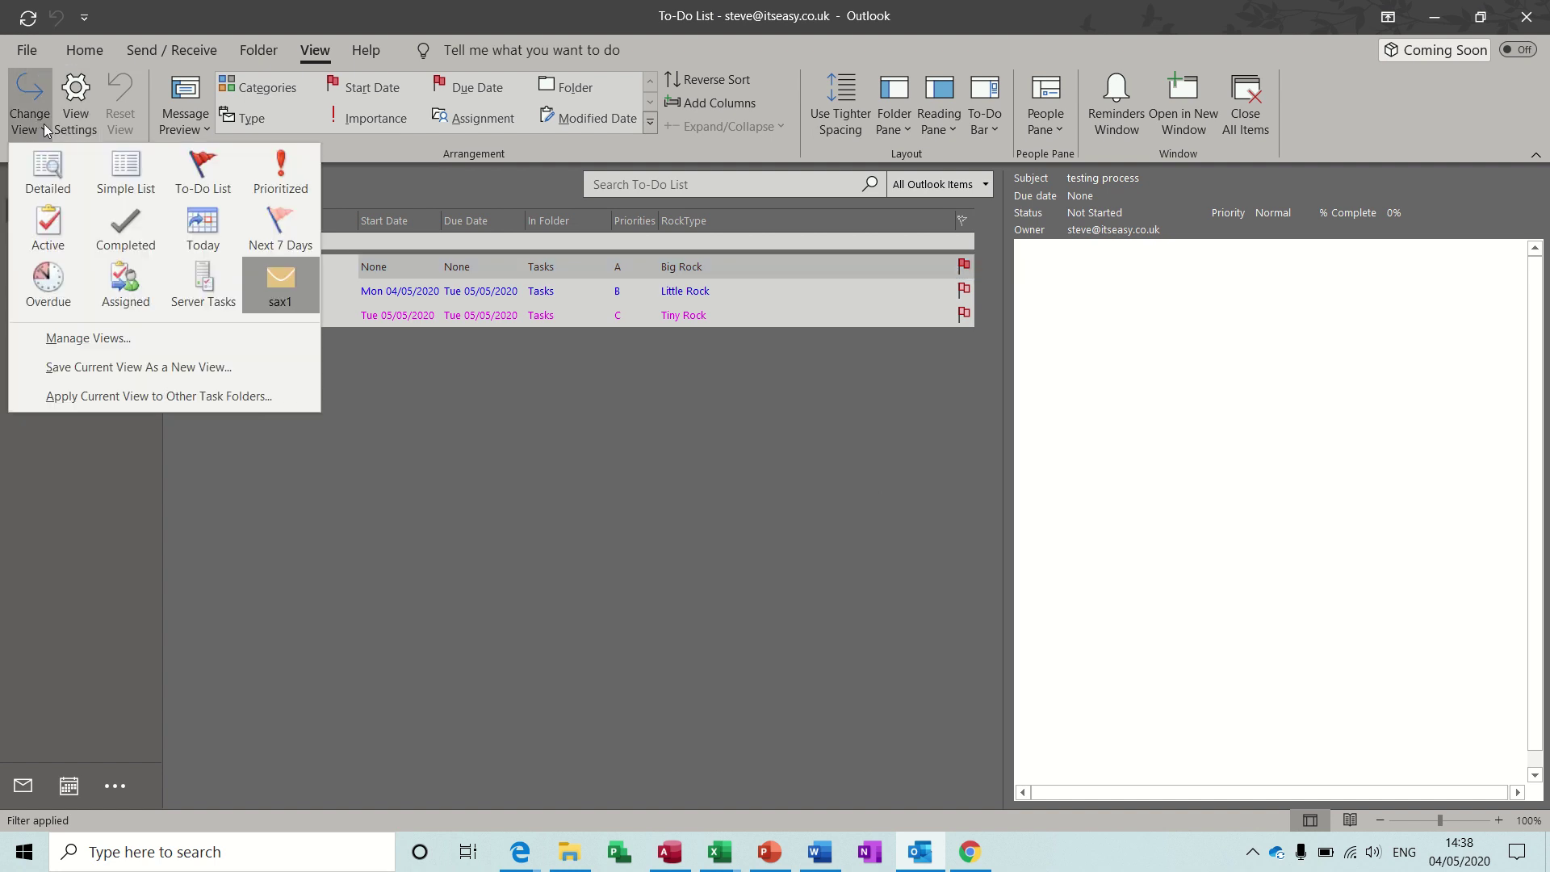
pyautogui.click(84, 340)
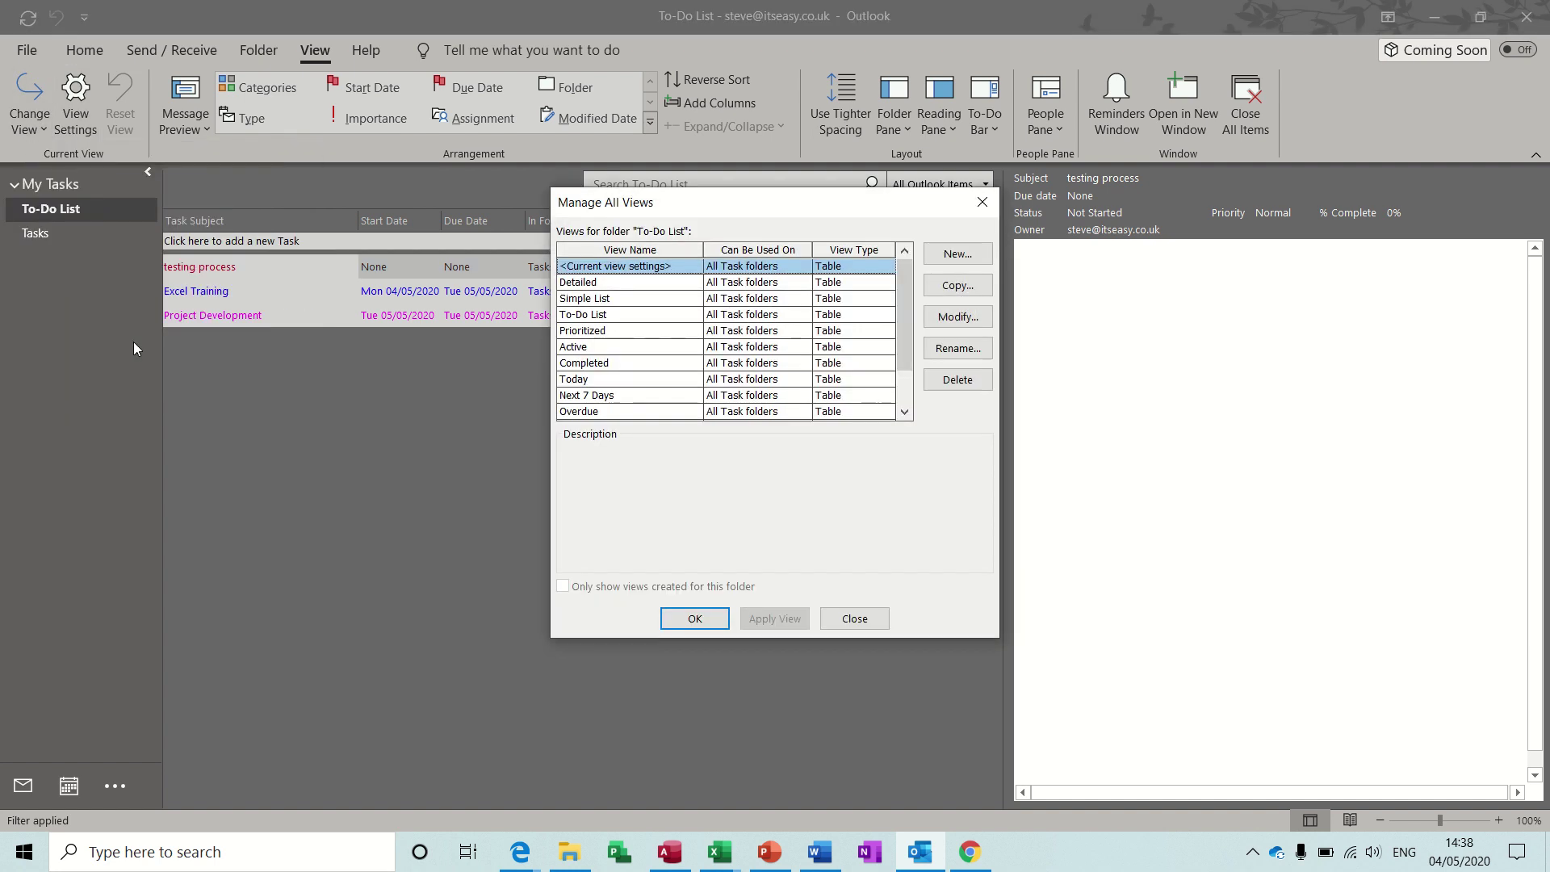
pyautogui.click(941, 255)
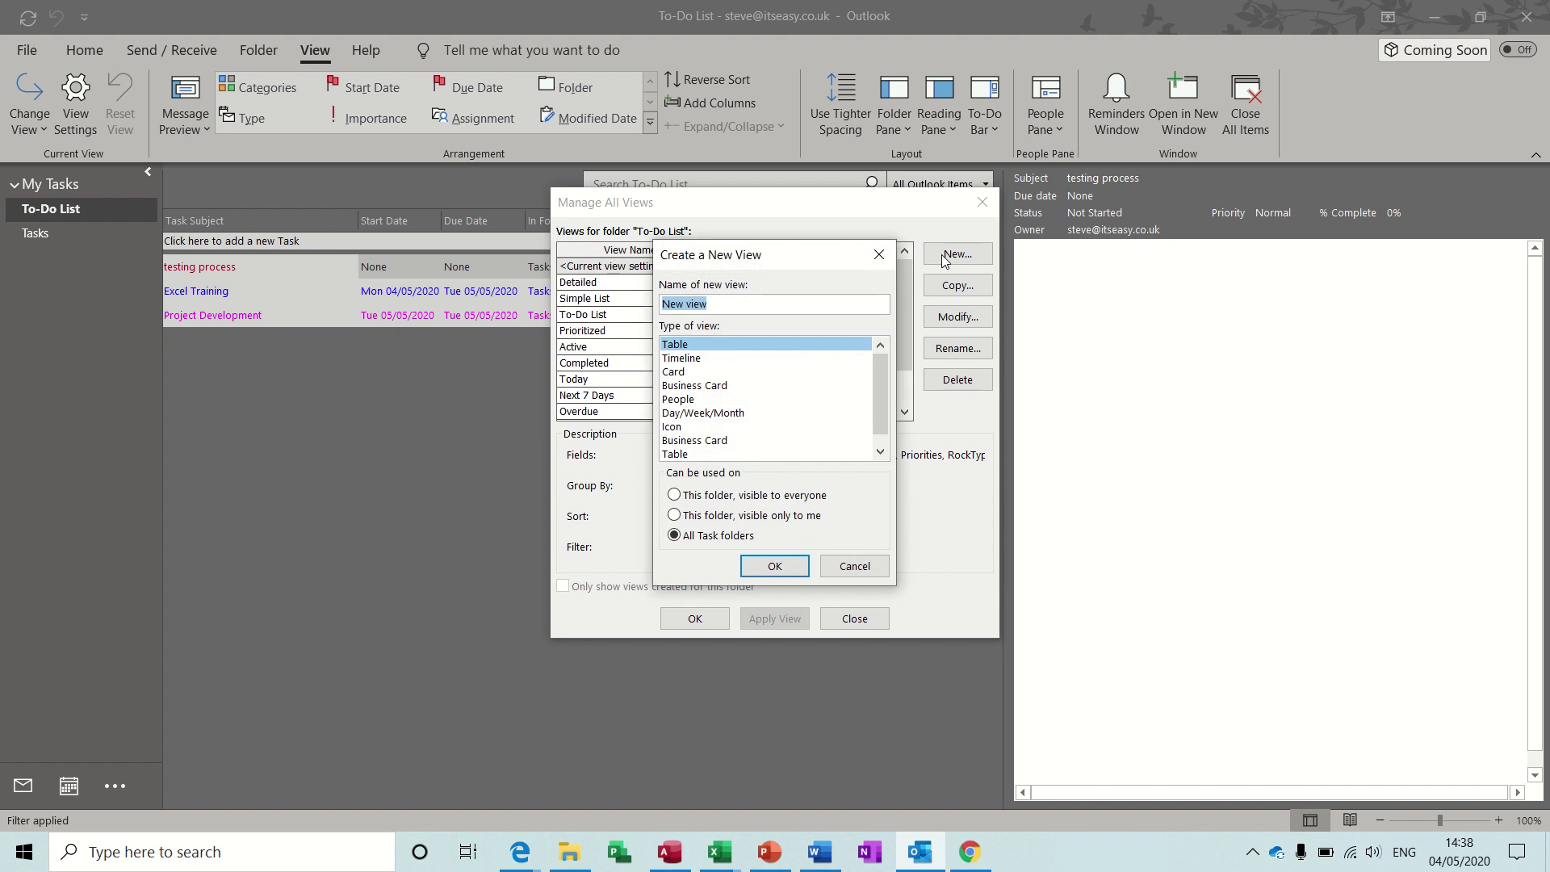
pyautogui.write('Sax2')
pyautogui.click(767, 567)
pyautogui.click(650, 309)
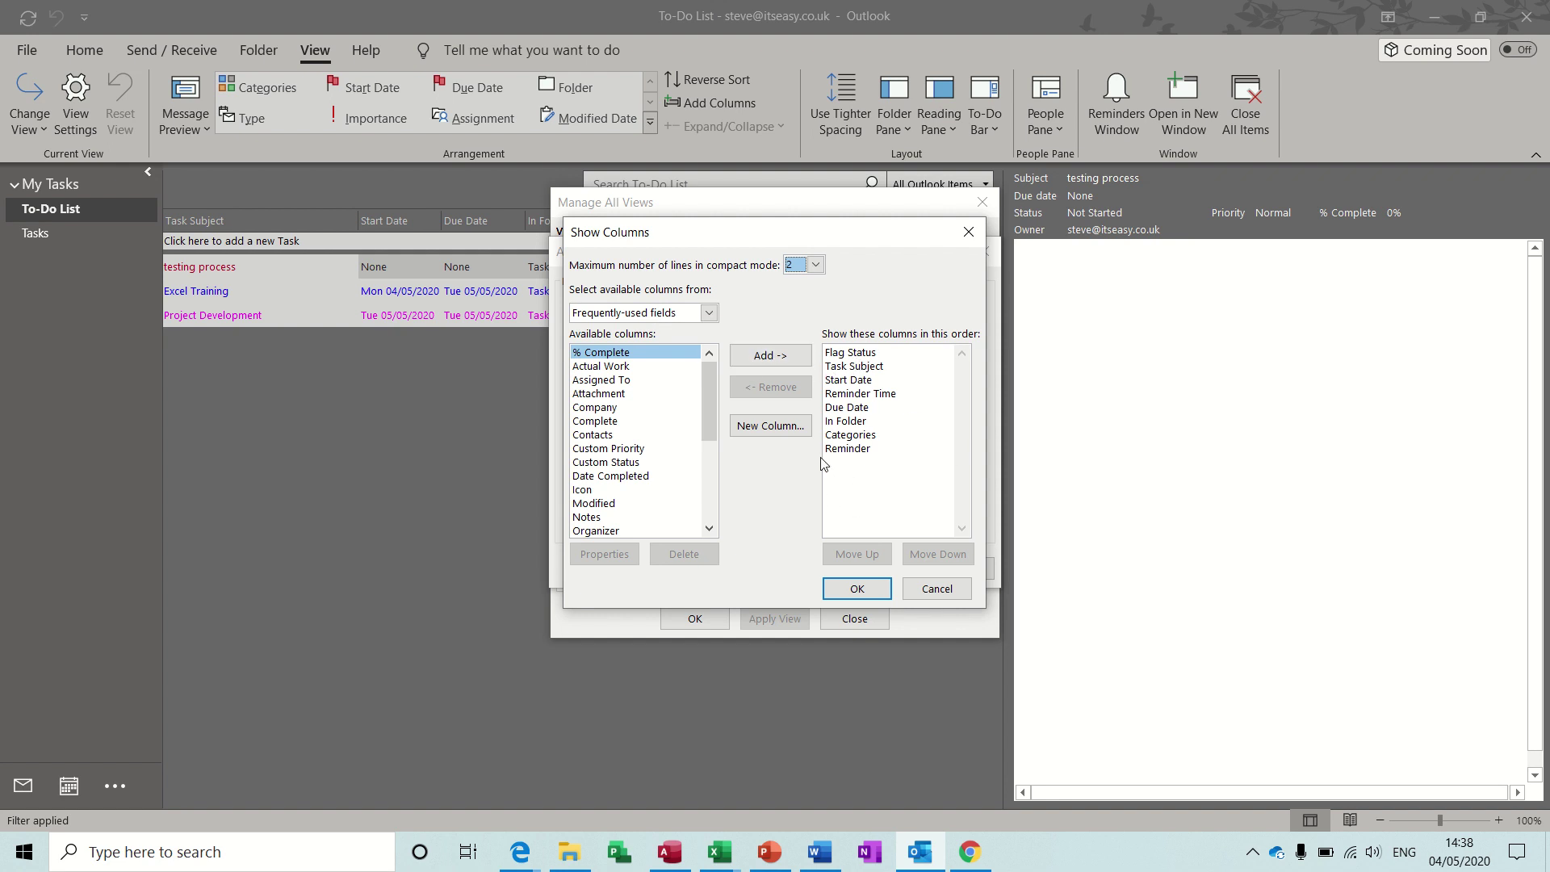
# Step: List the User-defined fields in folder as available columns and select RockType
pyautogui.click(709, 315)
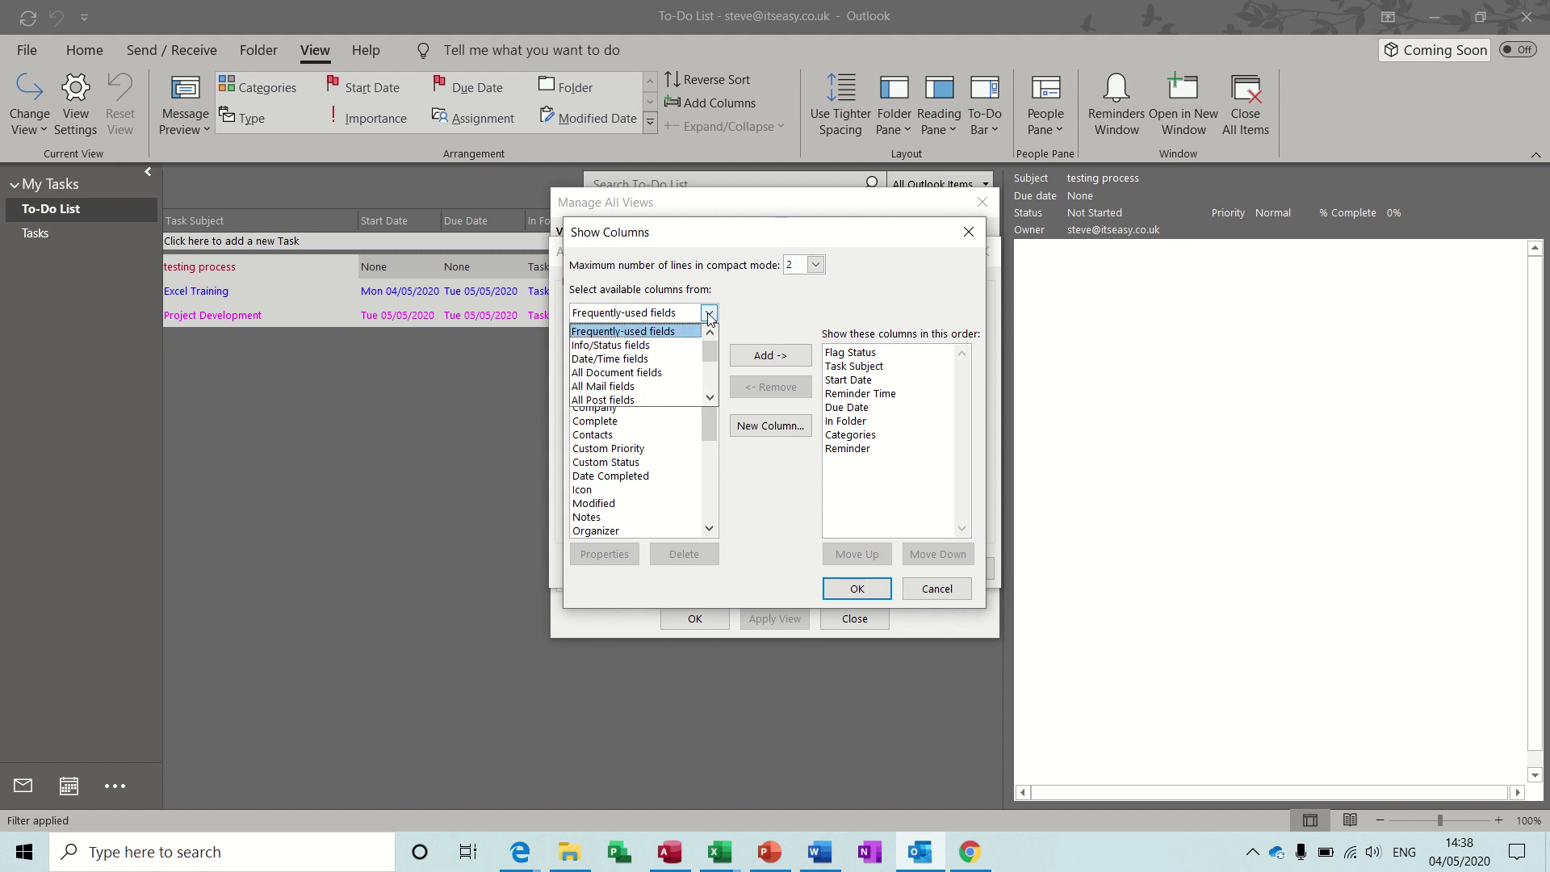
pyautogui.moveTo(709, 362); pyautogui.dragTo(710, 389)
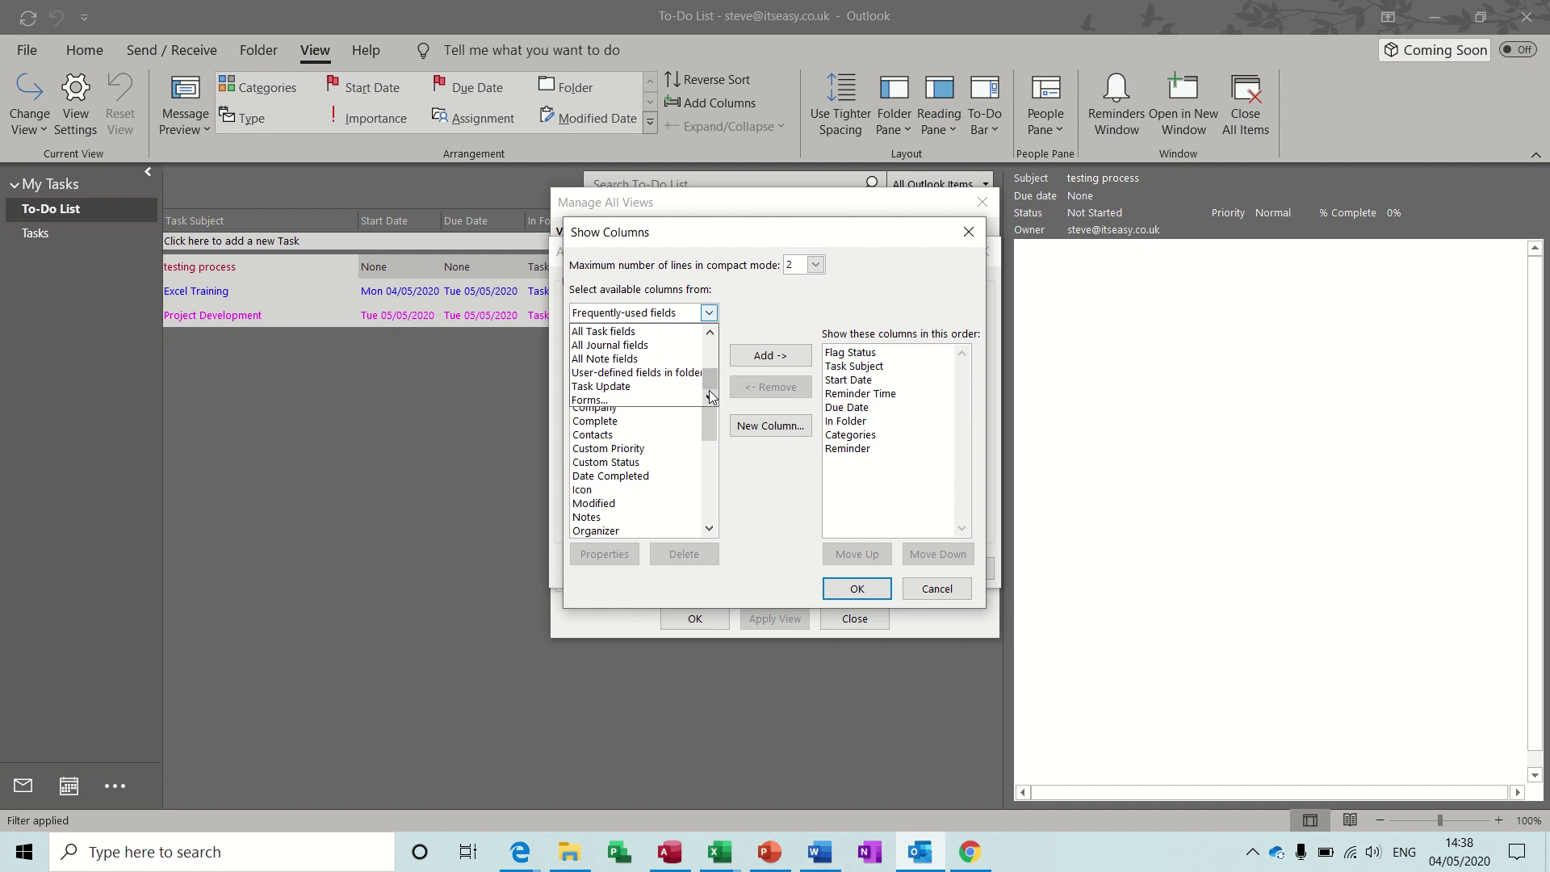
pyautogui.click(636, 373)
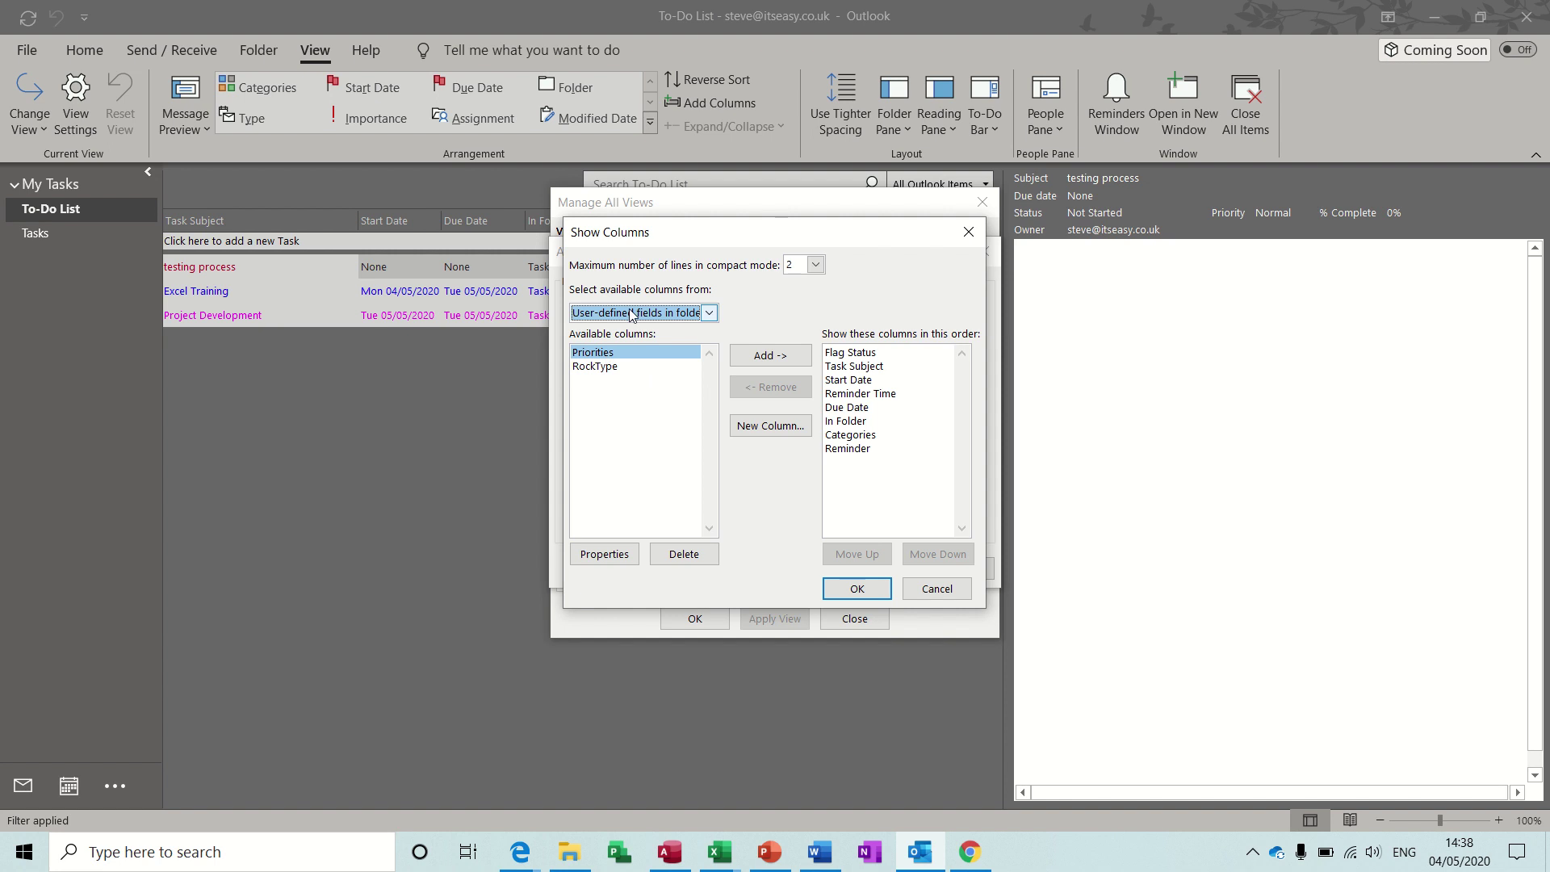
pyautogui.click(603, 368)
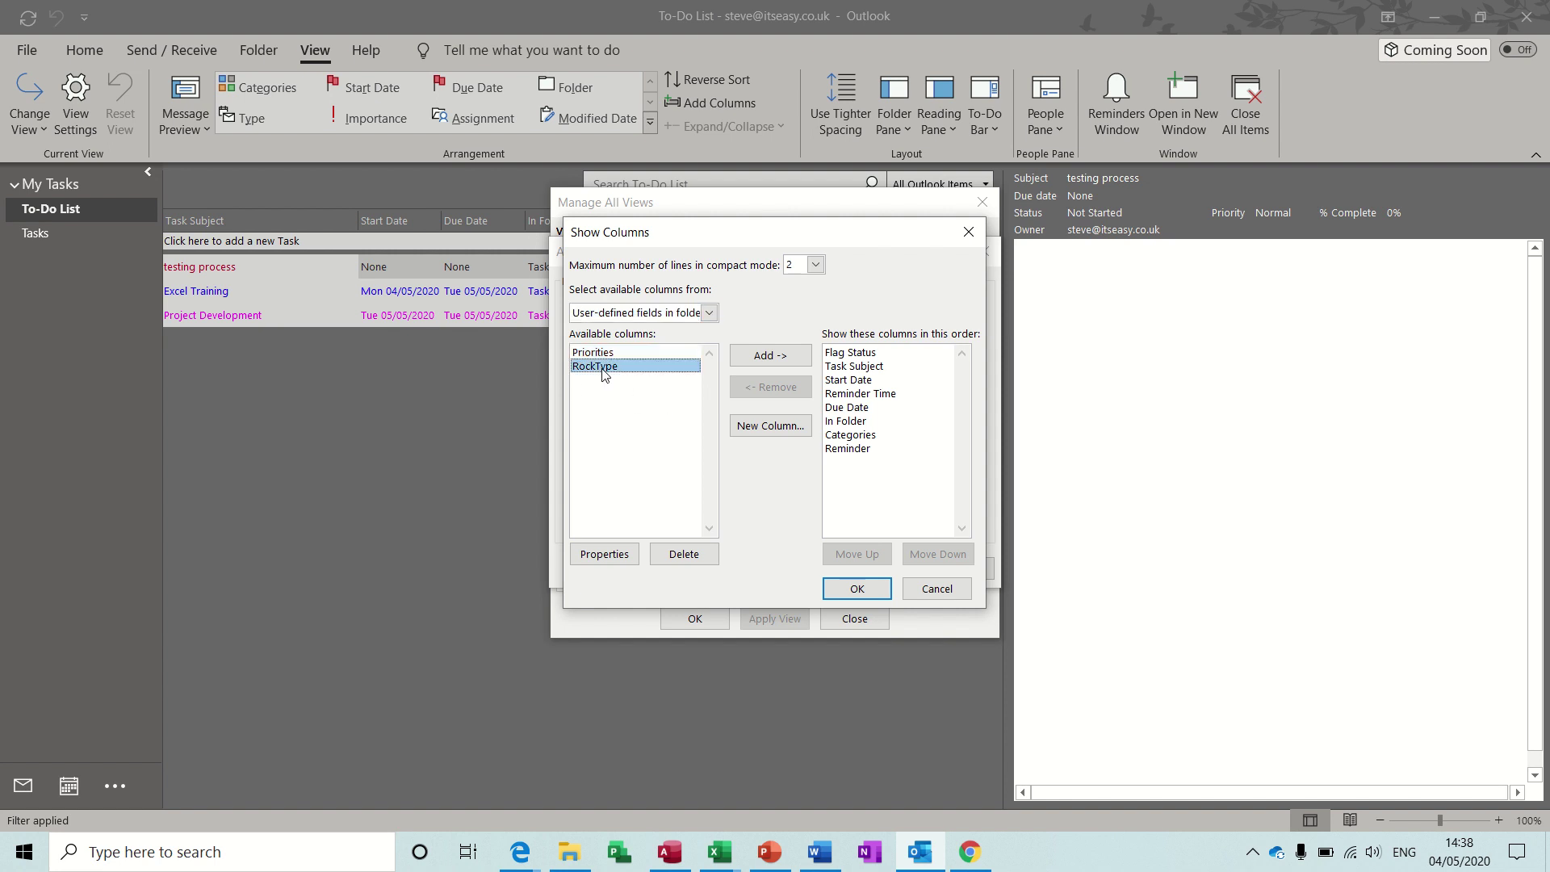
pyautogui.click(611, 554)
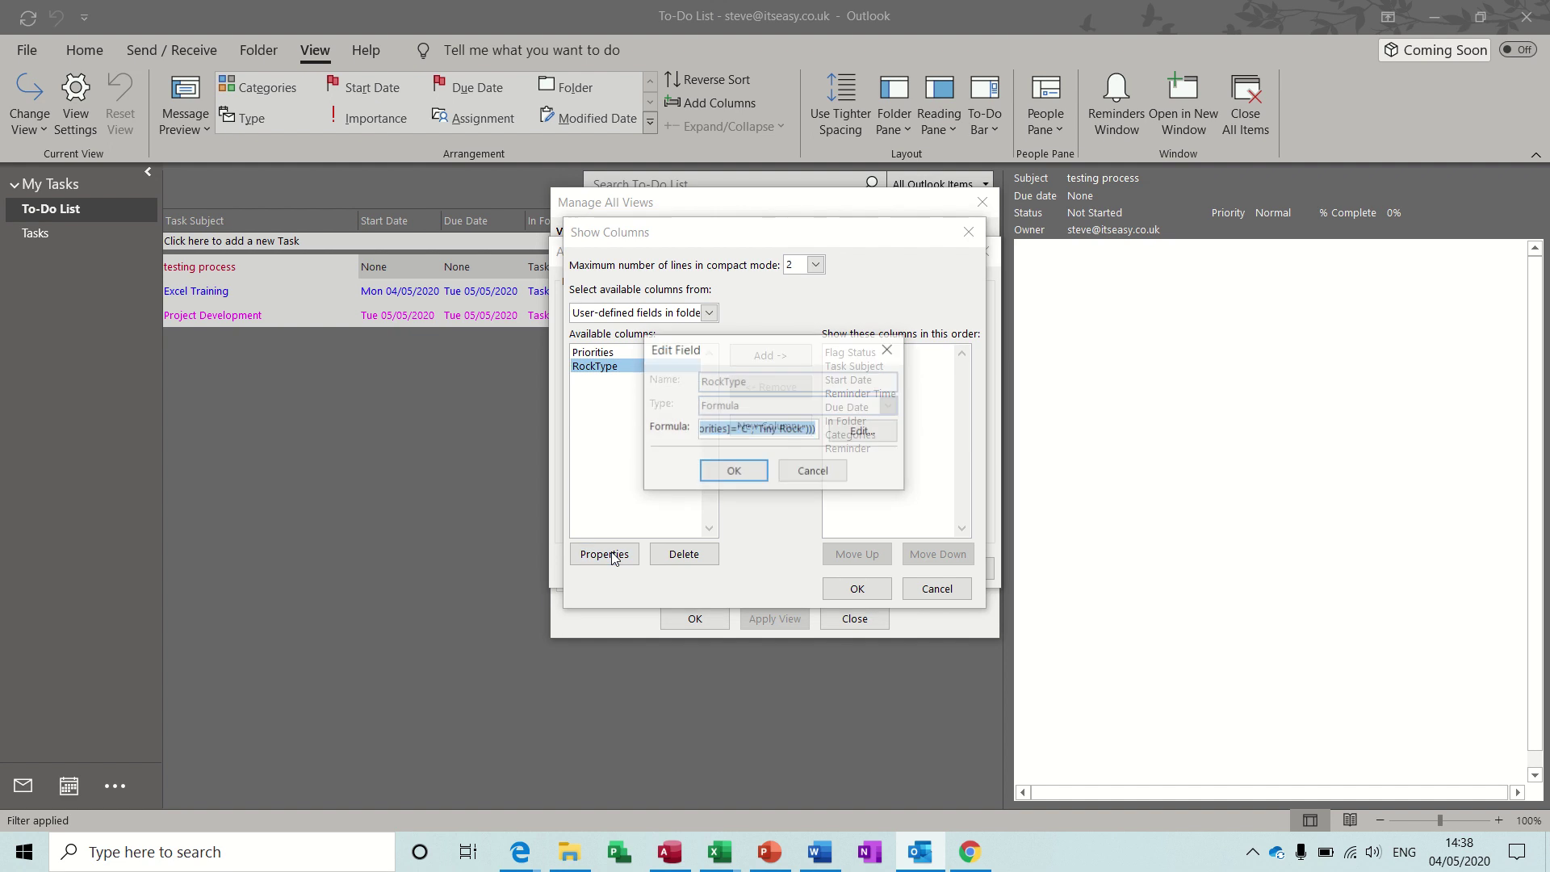
pyautogui.click(879, 431)
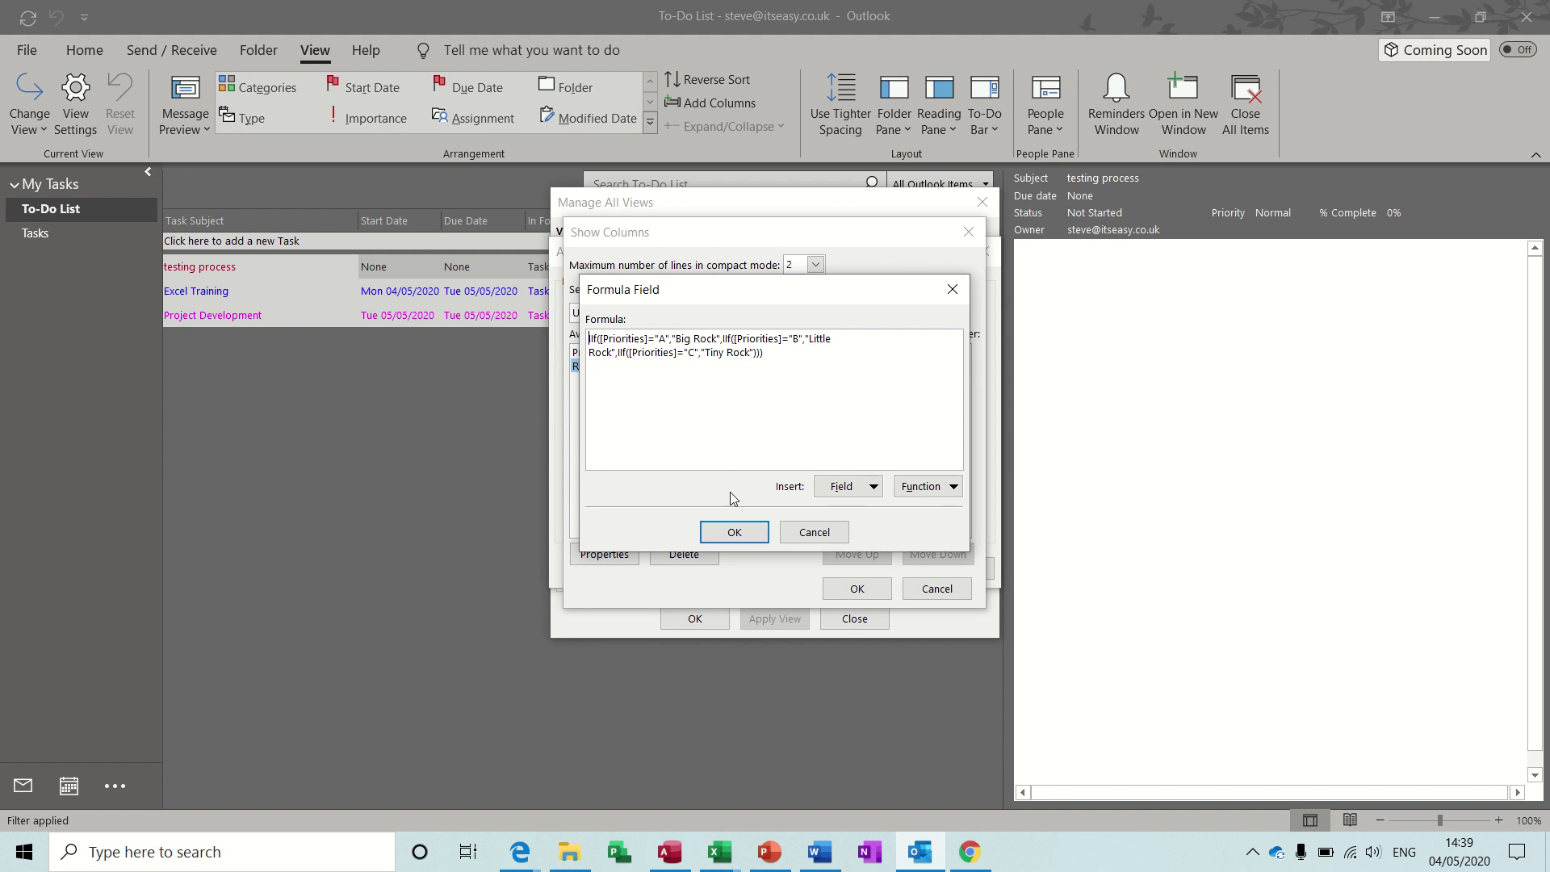
pyautogui.click(730, 533)
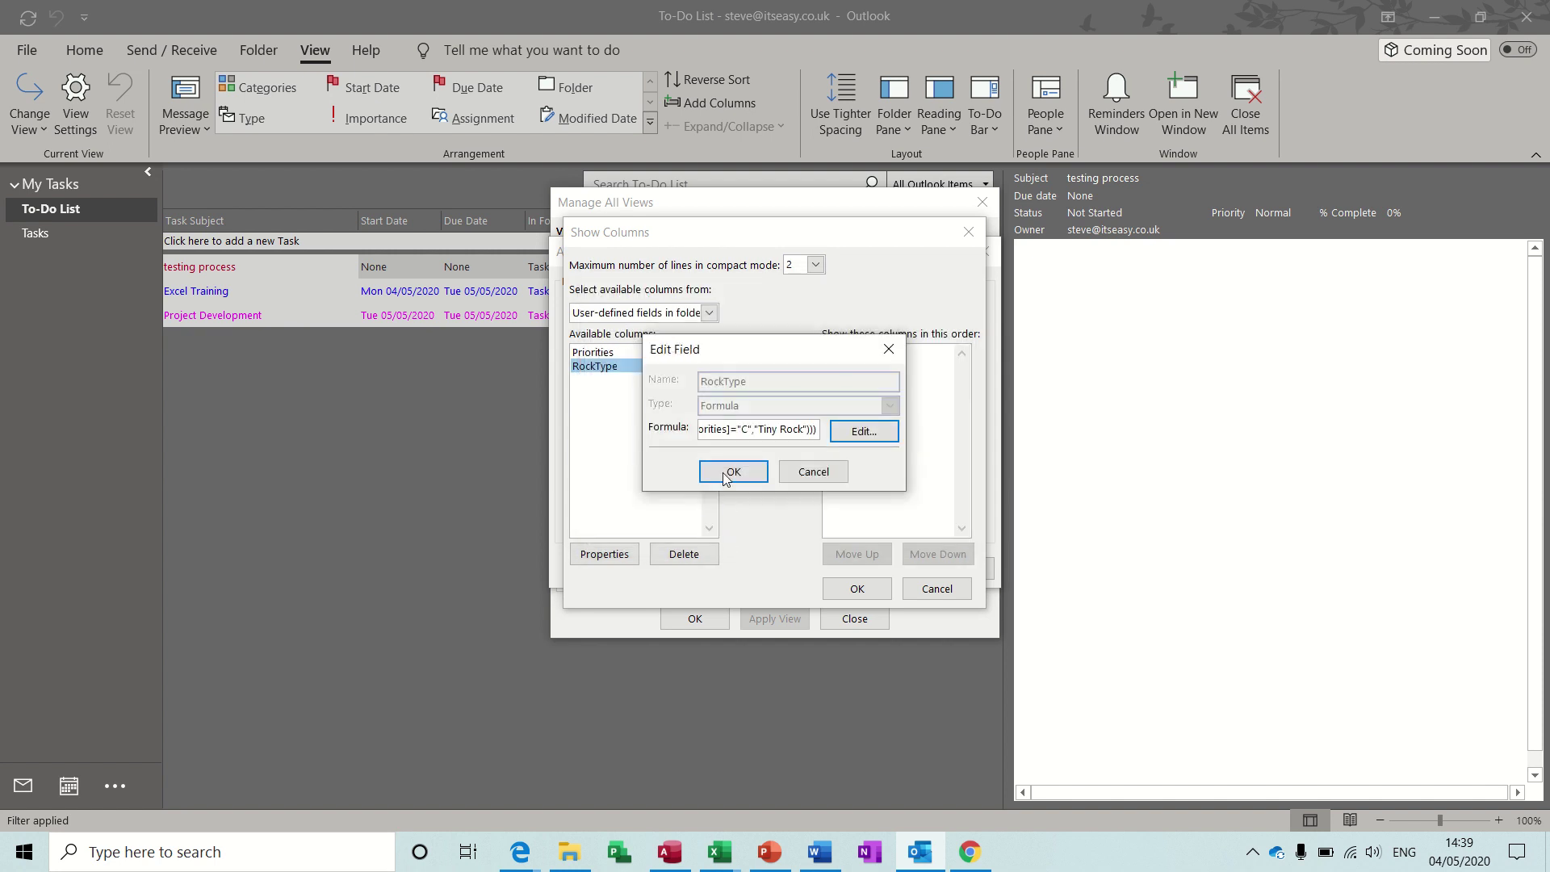
pyautogui.click(727, 472)
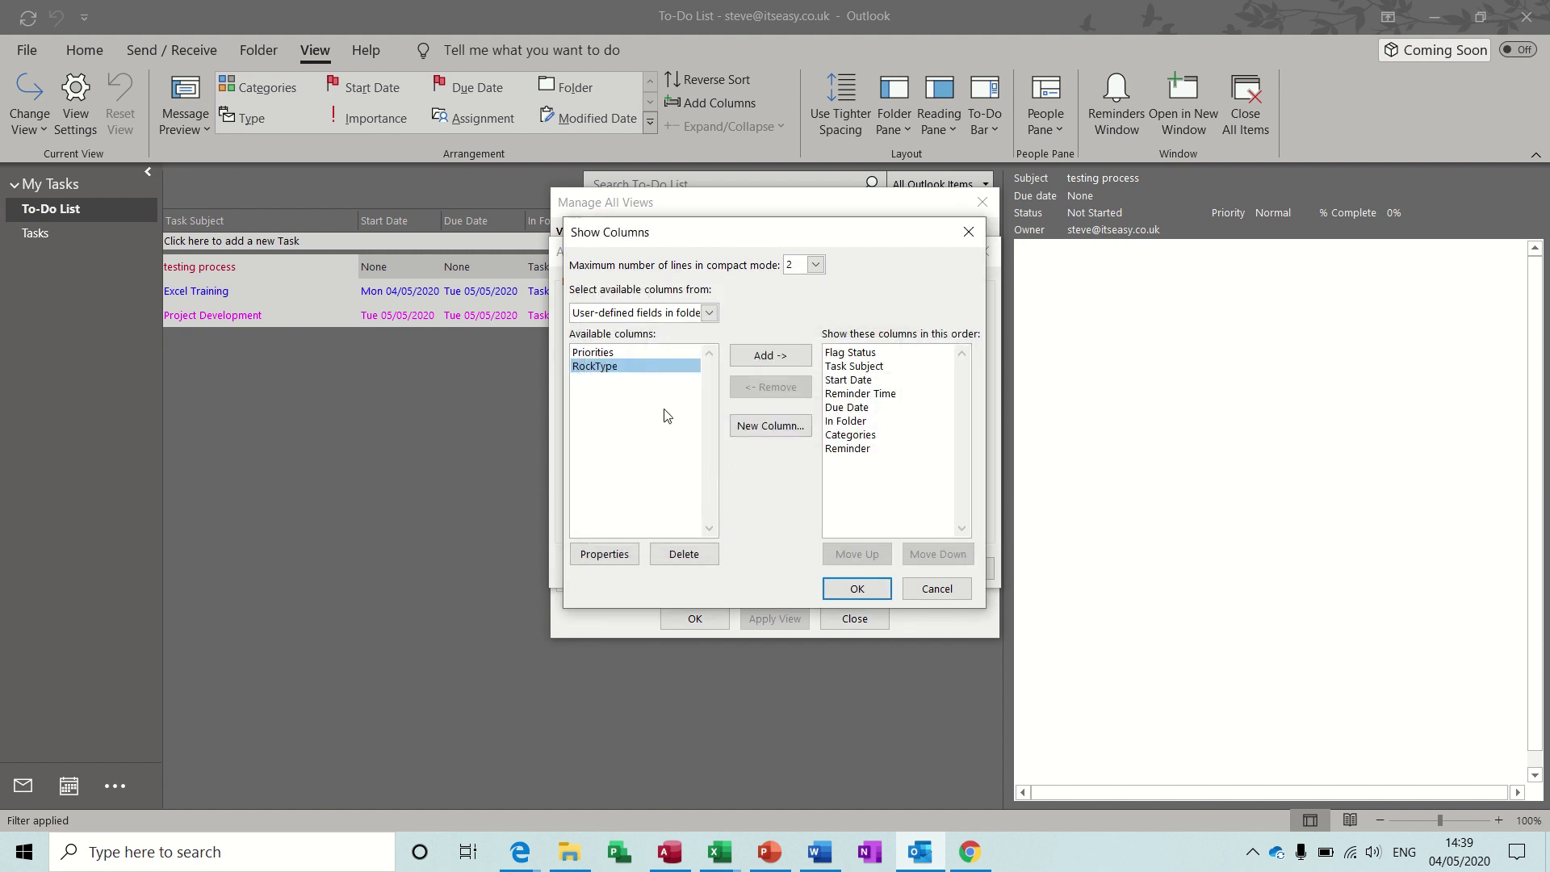
# Step: Add Priorities and RockType to Sax2's shown columns and confirm the column list
pyautogui.click(623, 354)
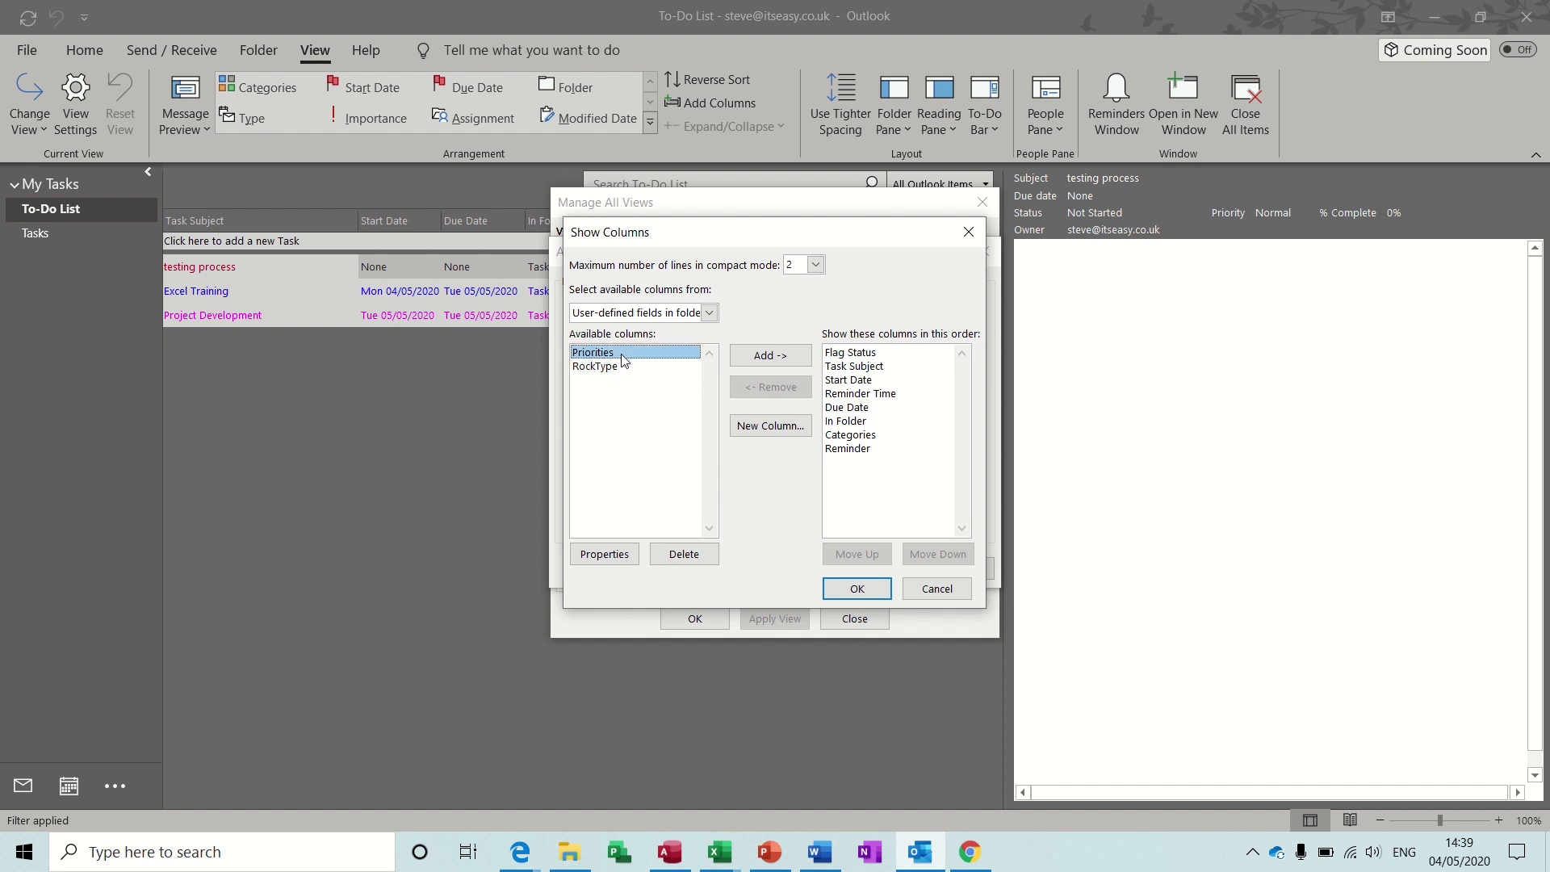
pyautogui.click(764, 357)
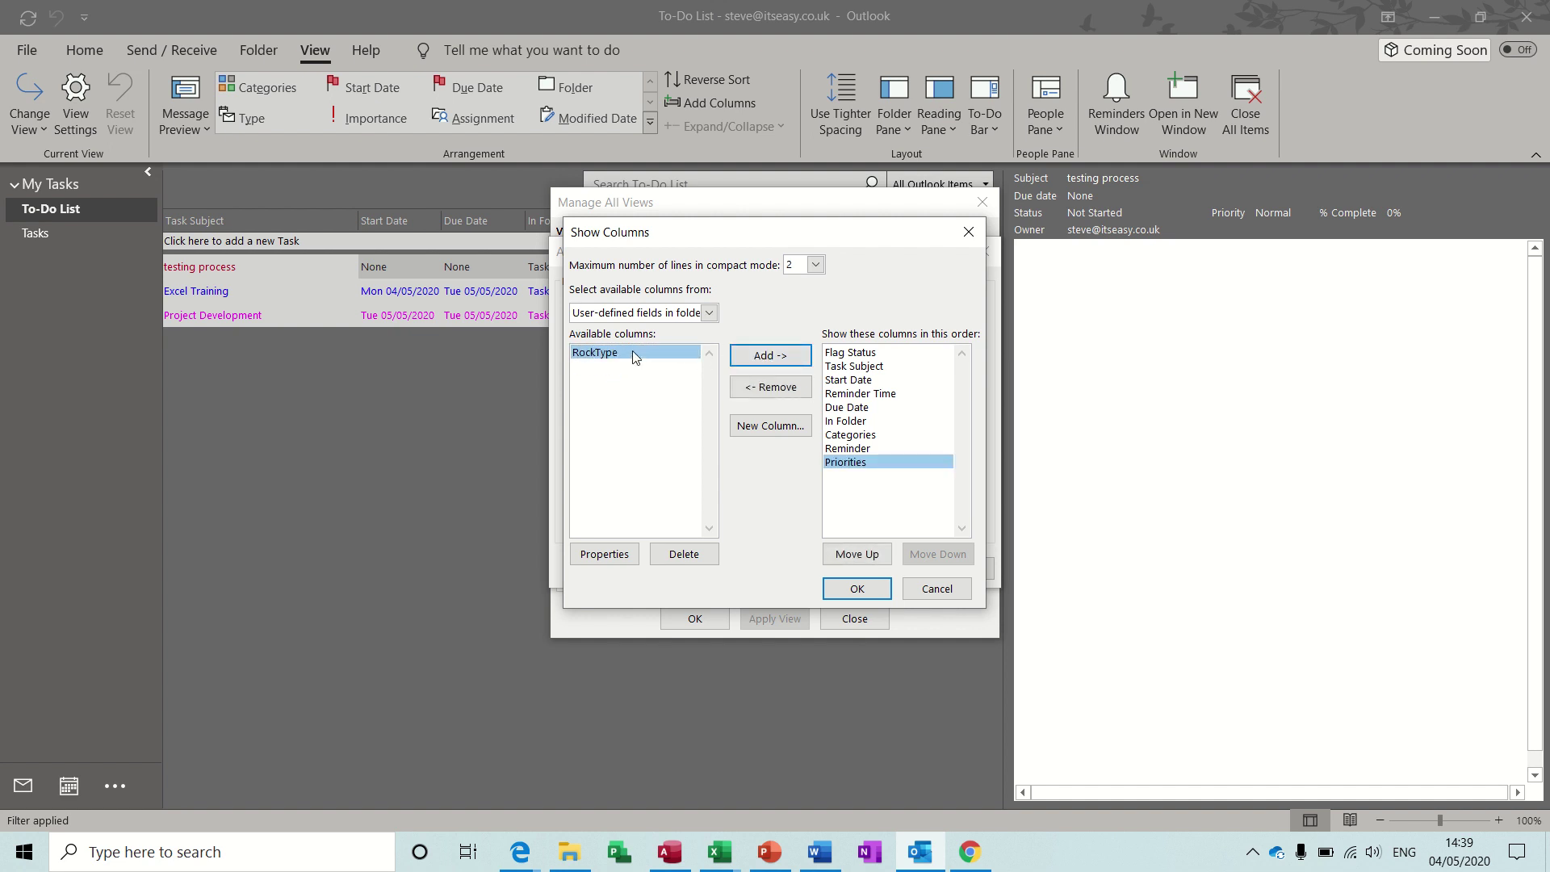
pyautogui.click(756, 358)
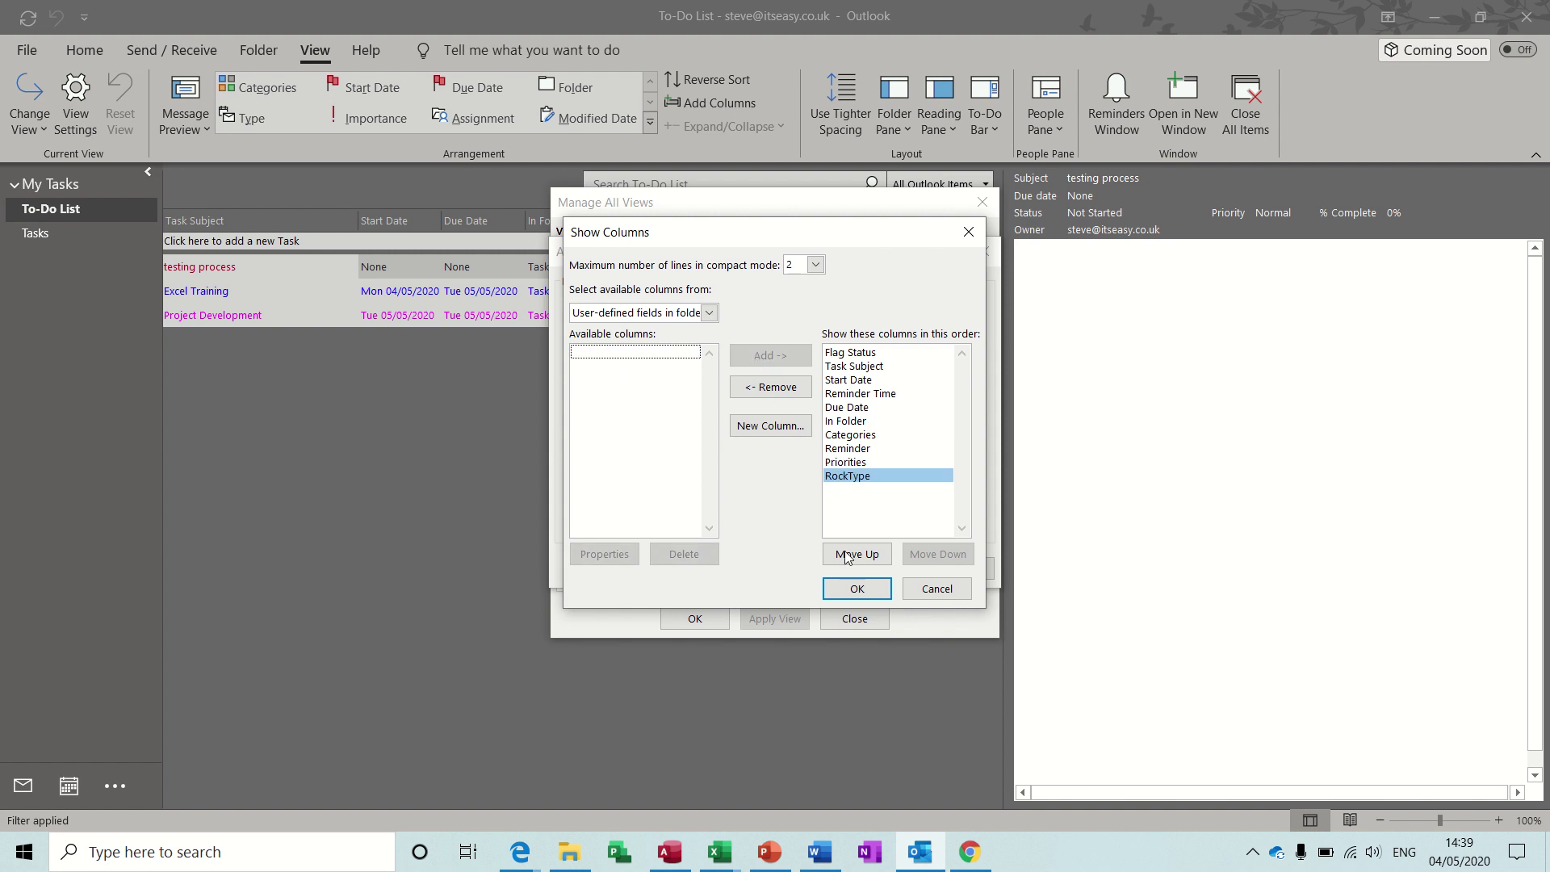
pyautogui.click(848, 593)
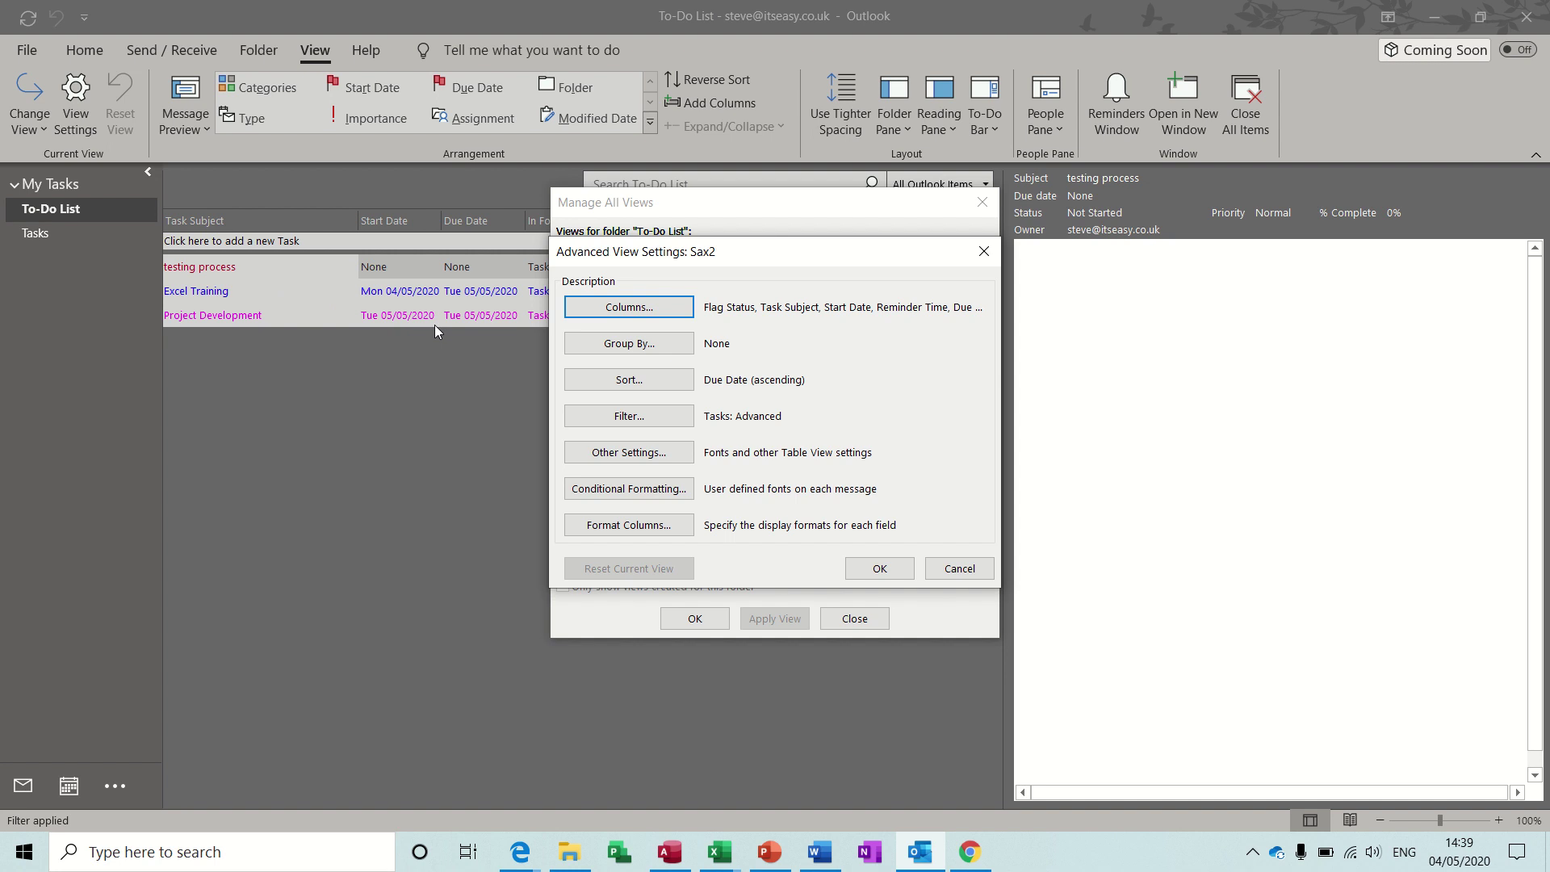
# Step: Add a new conditional formatting rule named Priority A
pyautogui.click(613, 492)
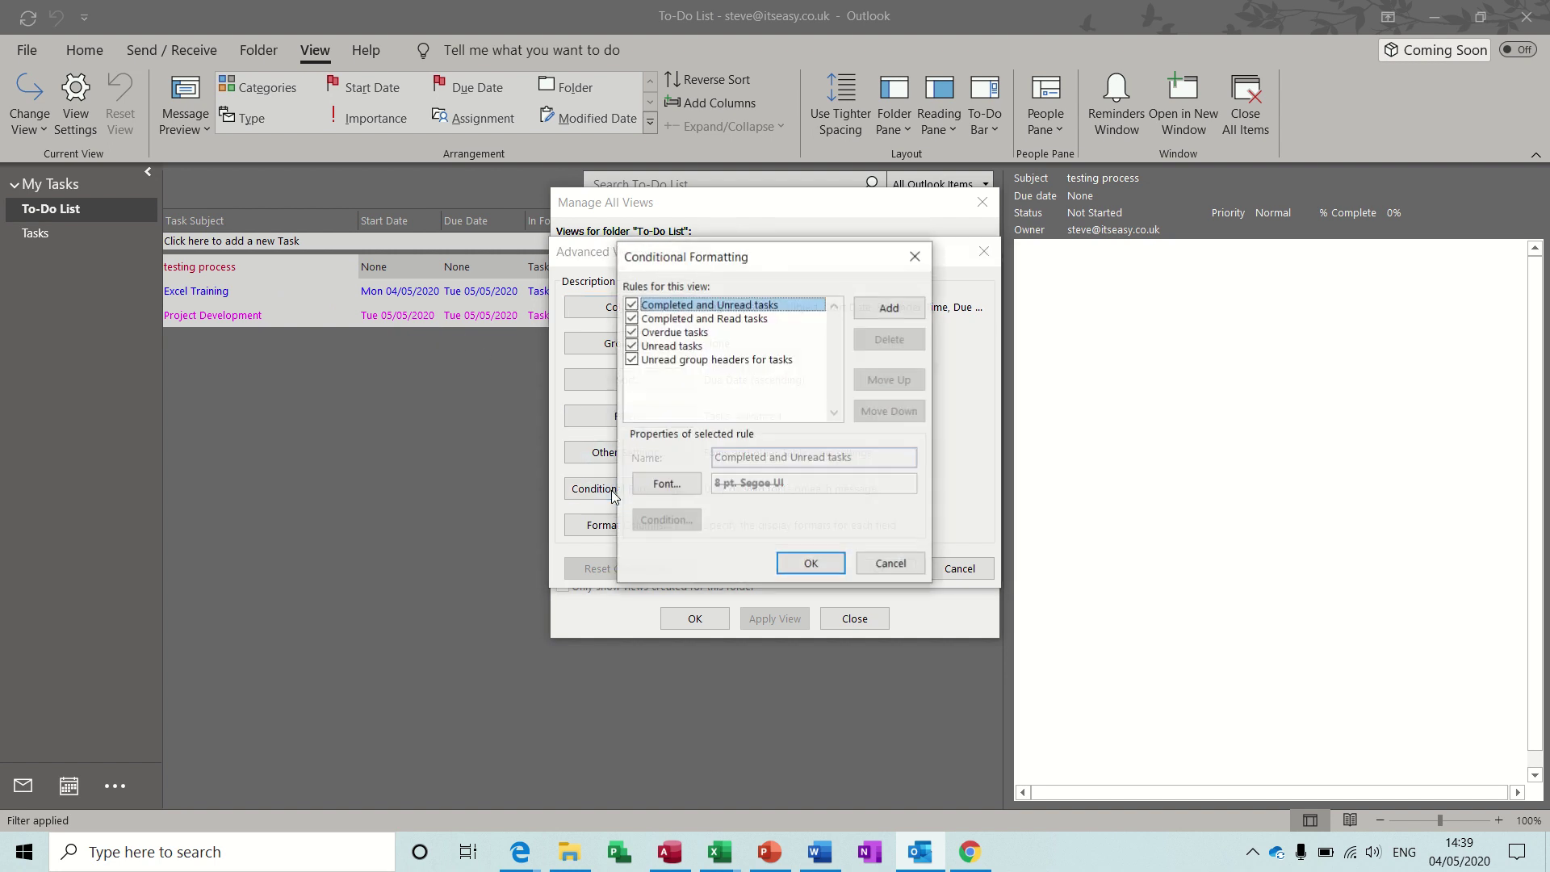
pyautogui.click(889, 309)
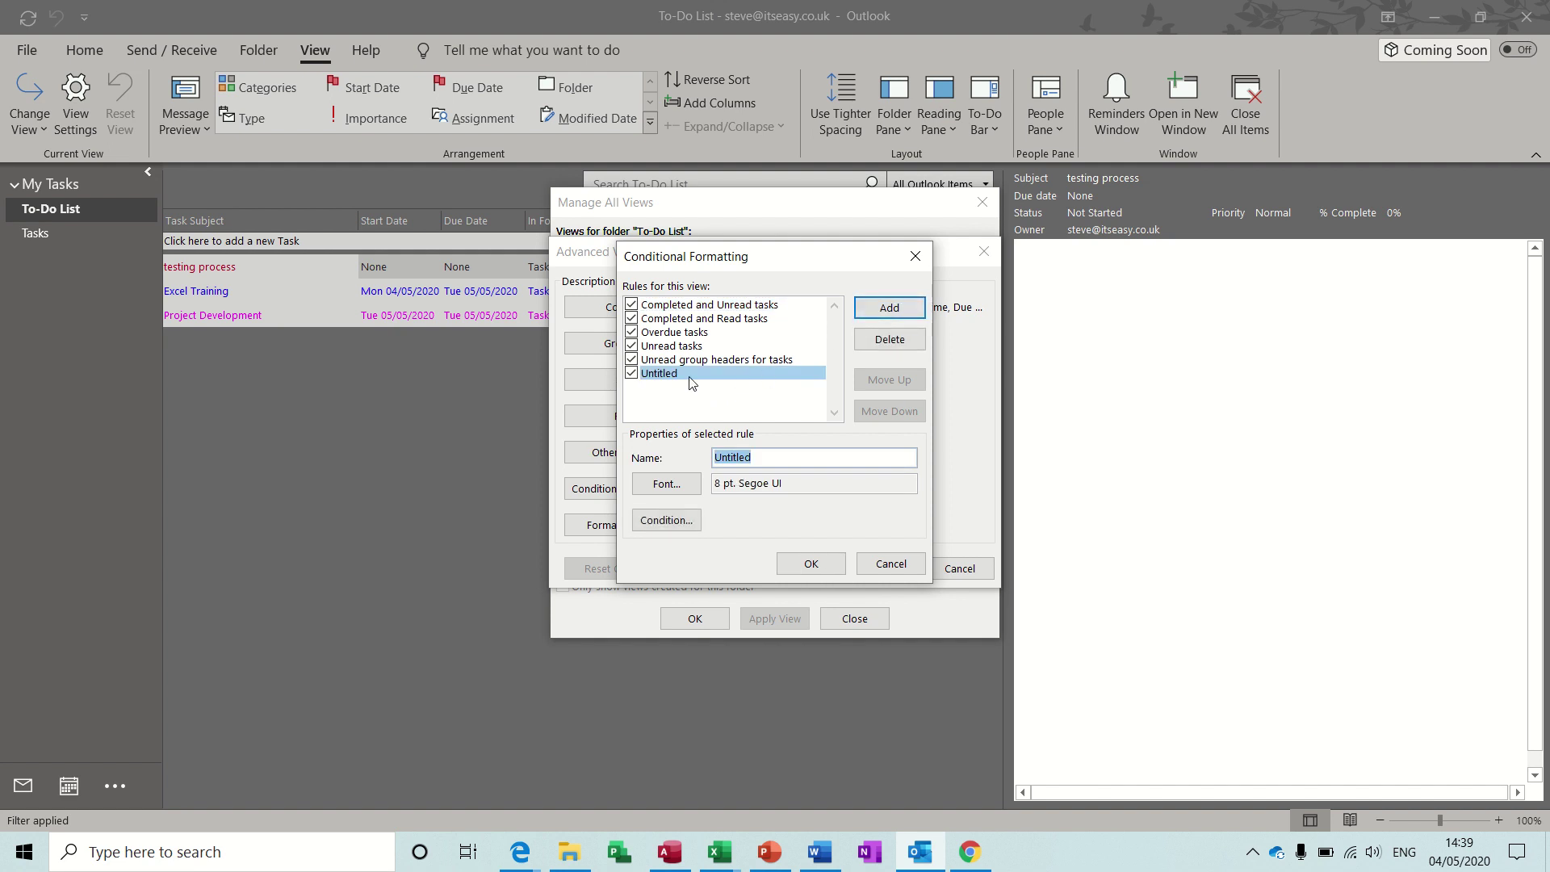
pyautogui.write('Priortu')
pyautogui.press('BackSpace')
pyautogui.press('BackSpace')
pyautogui.press('BackSpace')
pyautogui.write('rity')
# Step: Set the Priority A rule's condition to Priorities contains A
pyautogui.click(662, 521)
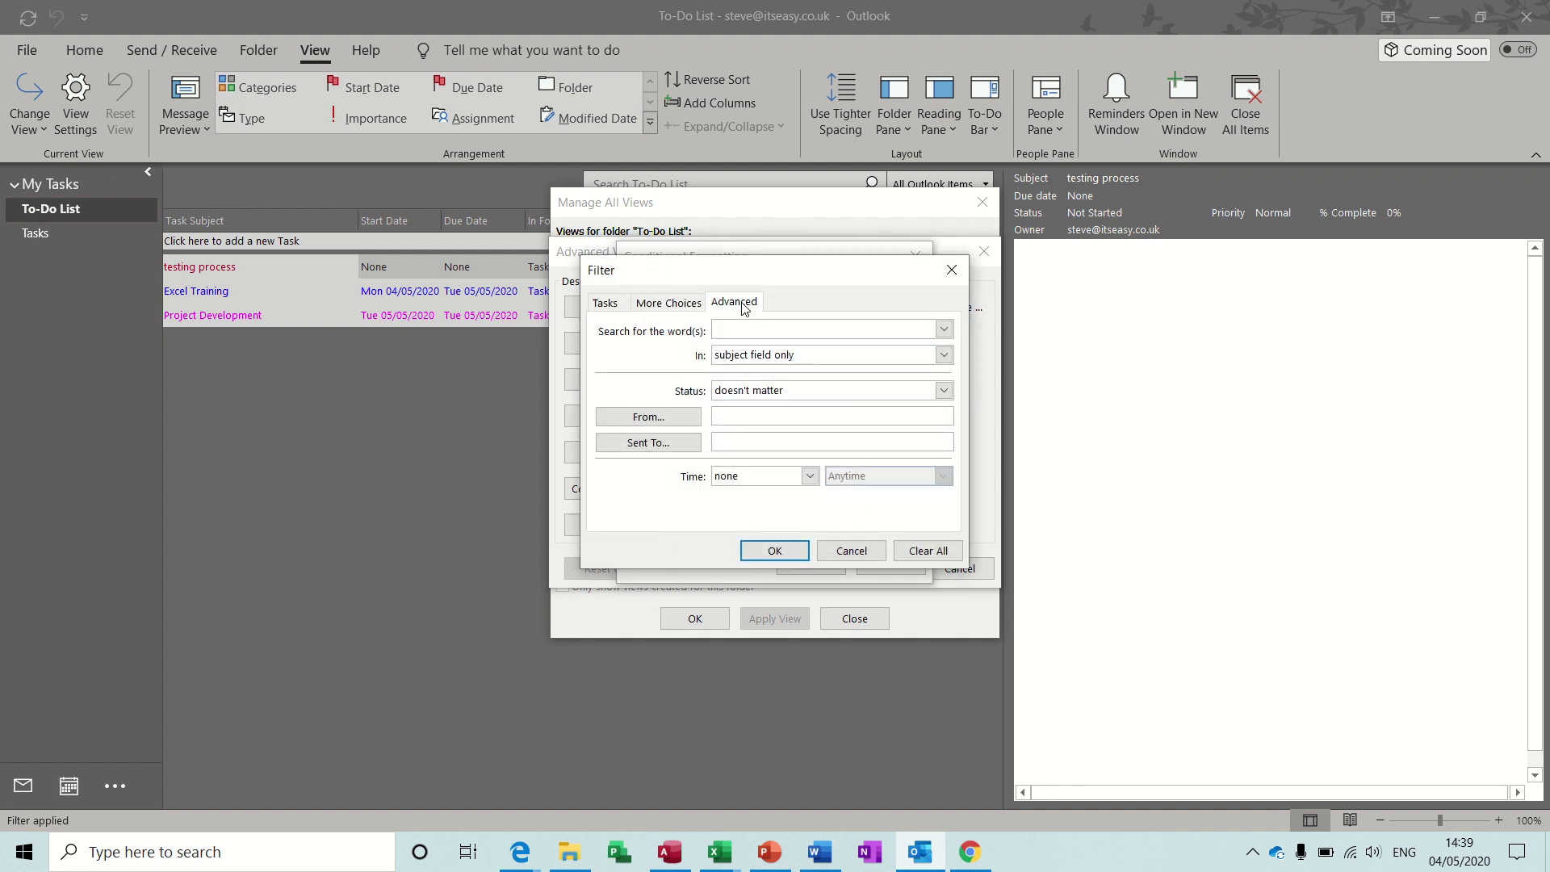
pyautogui.click(744, 309)
pyautogui.click(658, 448)
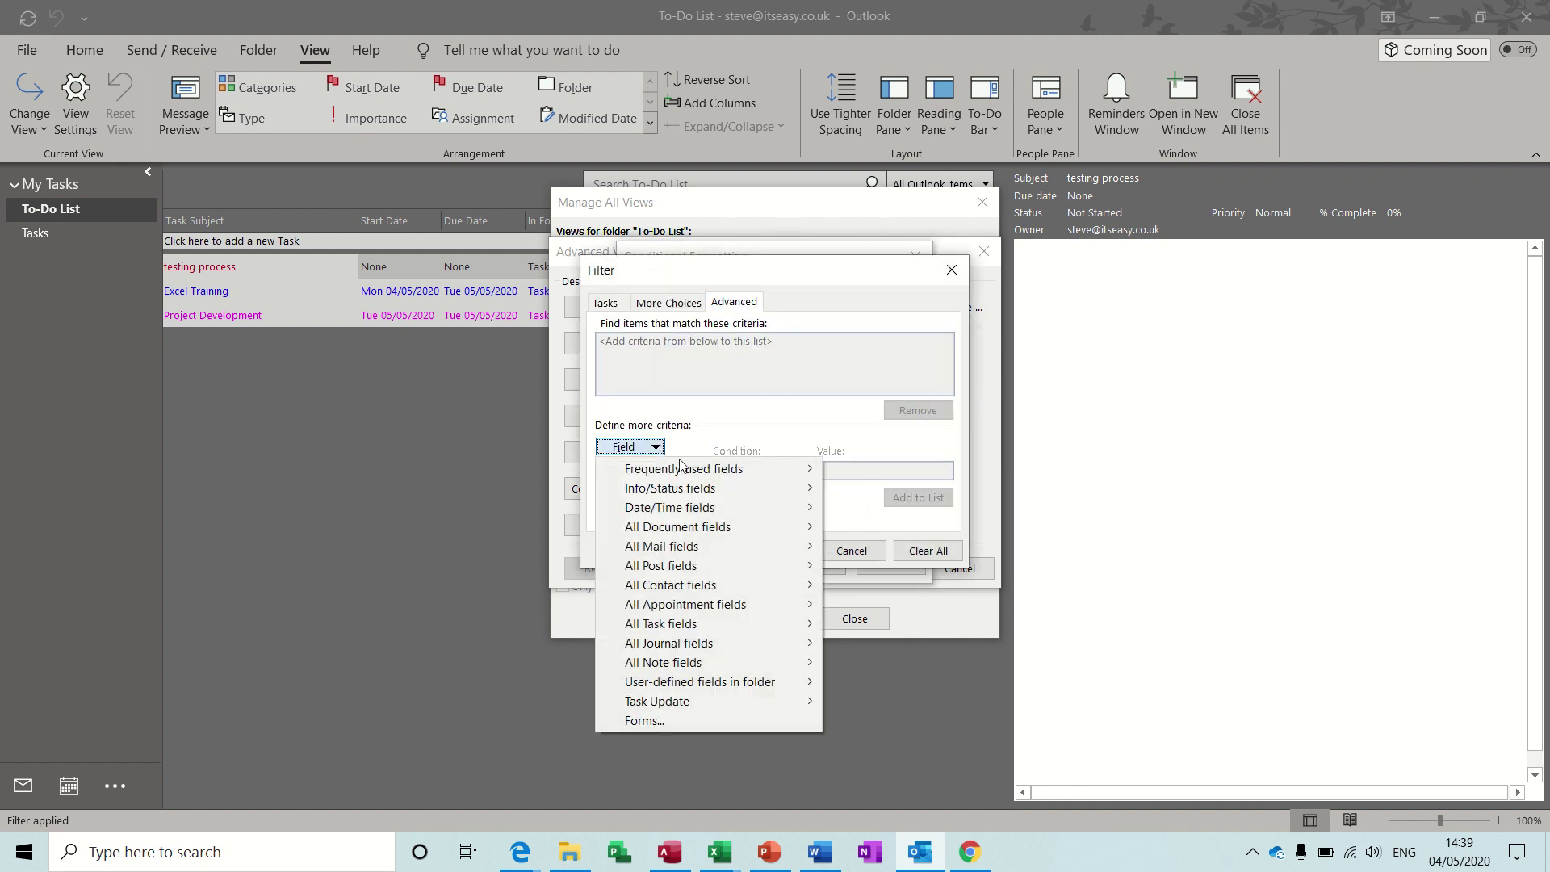
pyautogui.moveTo(775, 686)
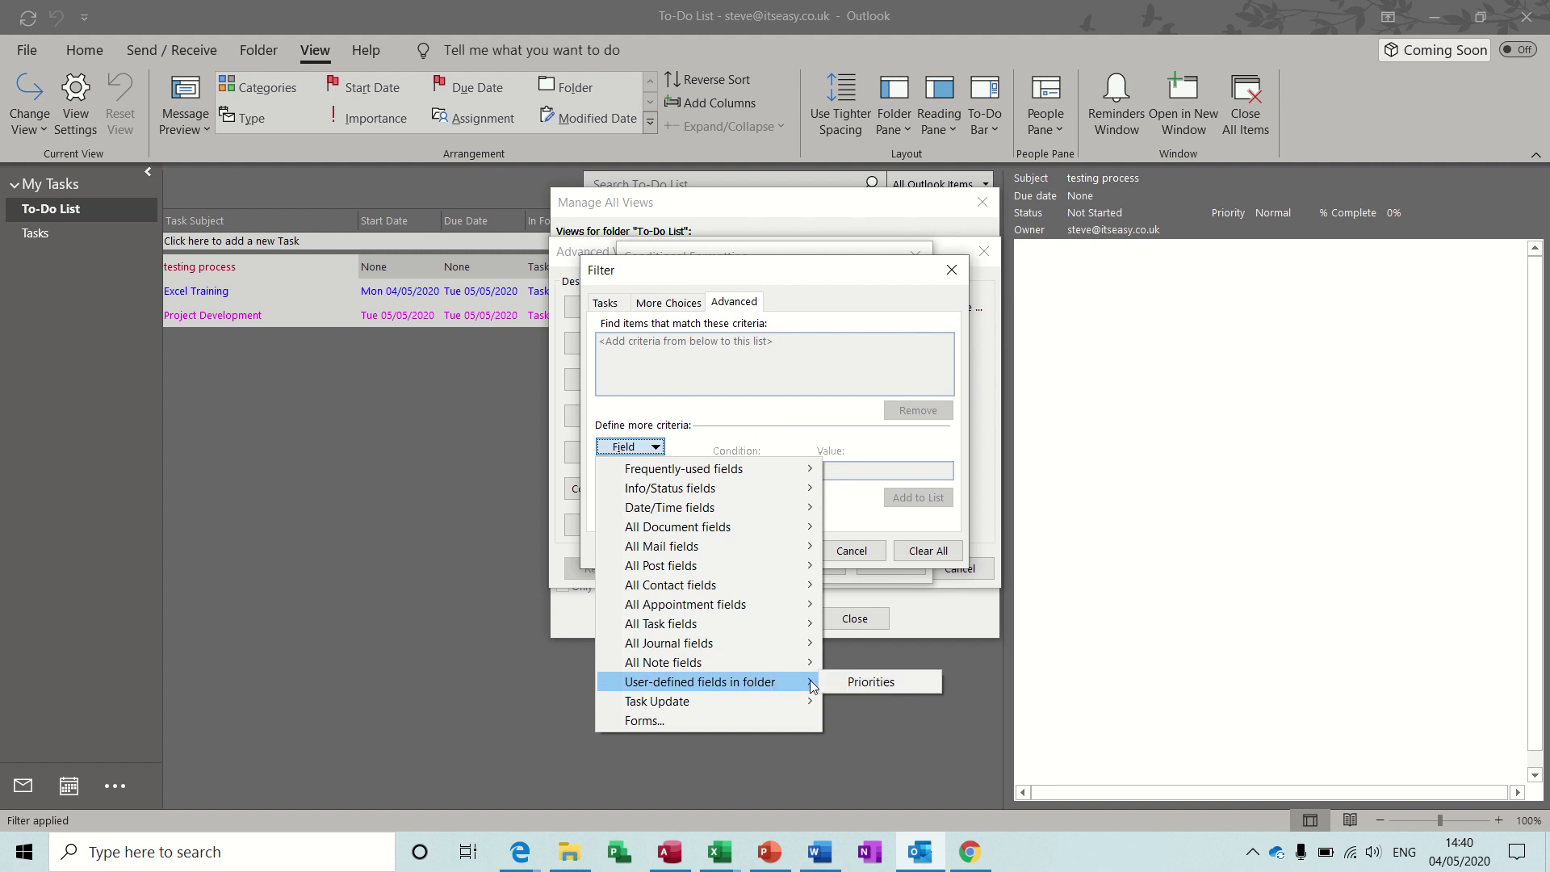
pyautogui.click(835, 682)
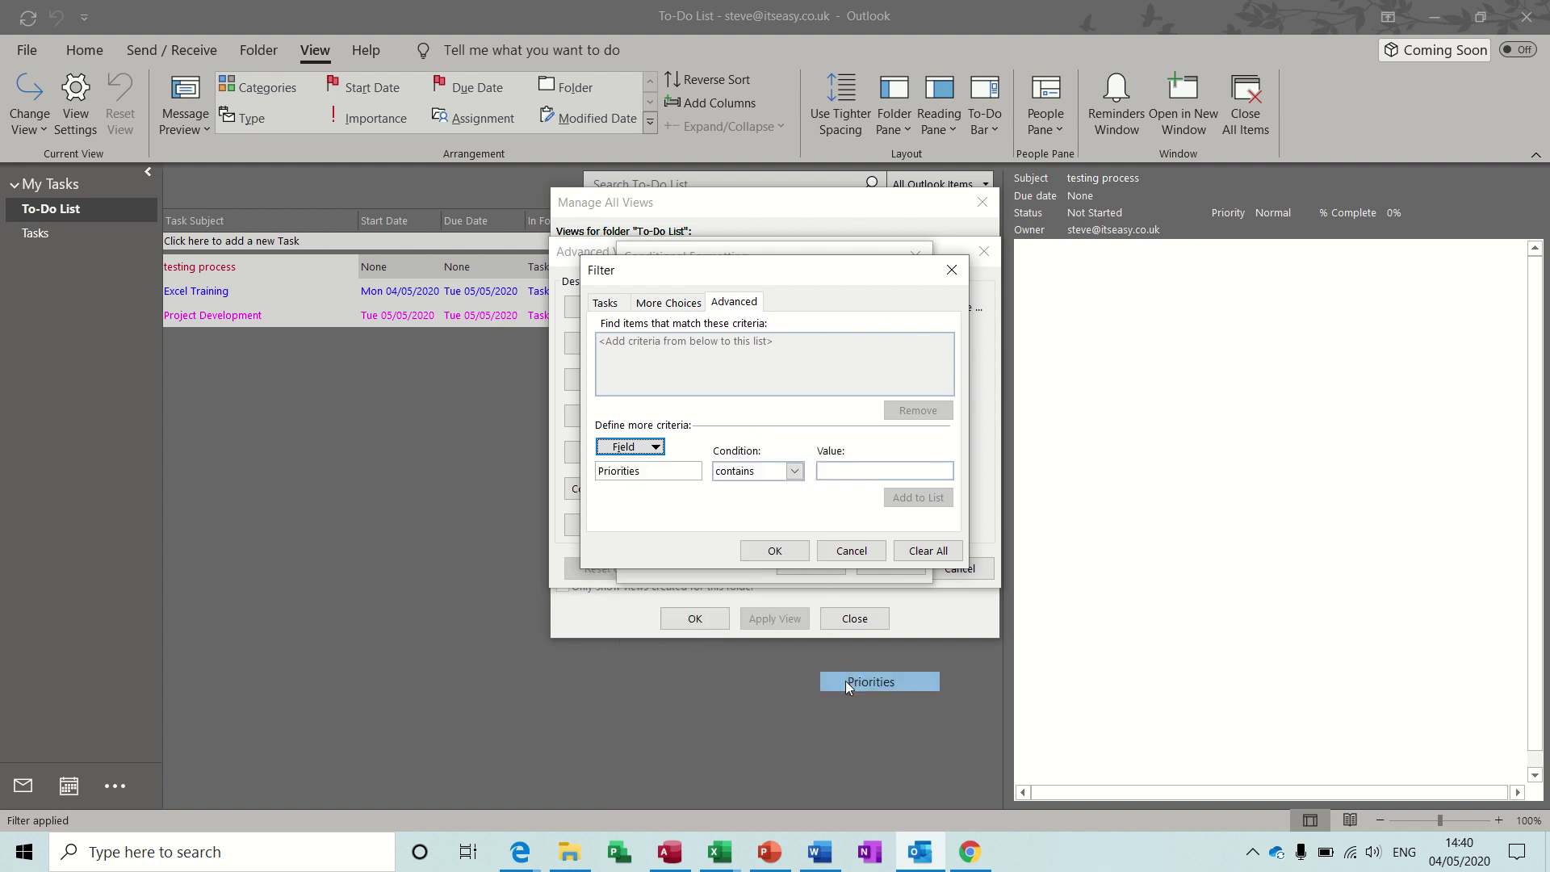
pyautogui.click(842, 475)
pyautogui.write('A')
pyautogui.click(894, 498)
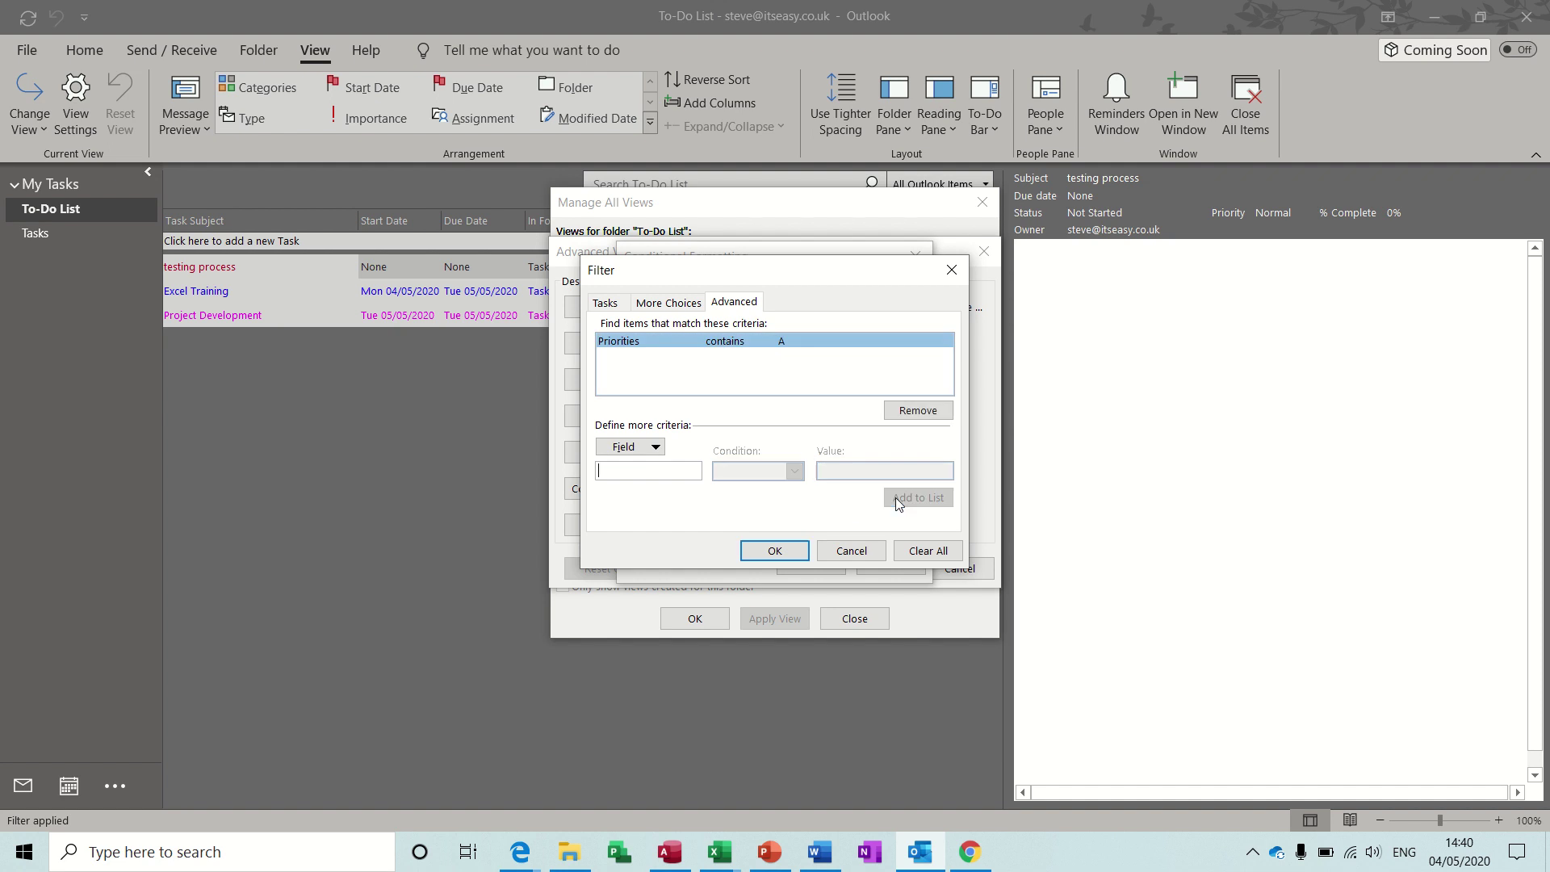
pyautogui.click(774, 552)
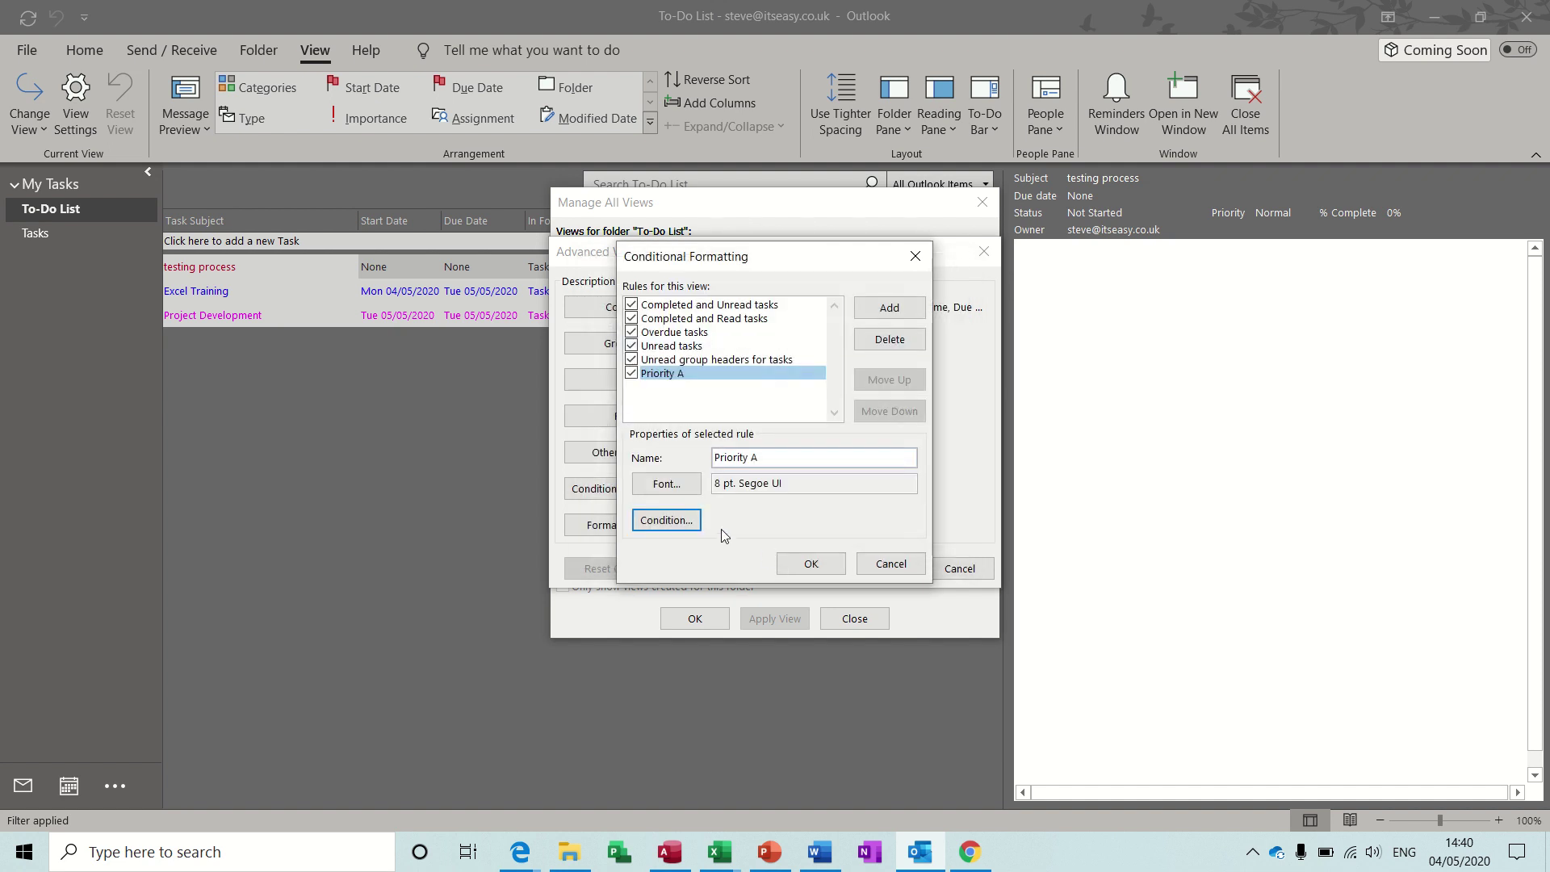
# Step: Give the Priority A rule a red font colour
pyautogui.click(666, 483)
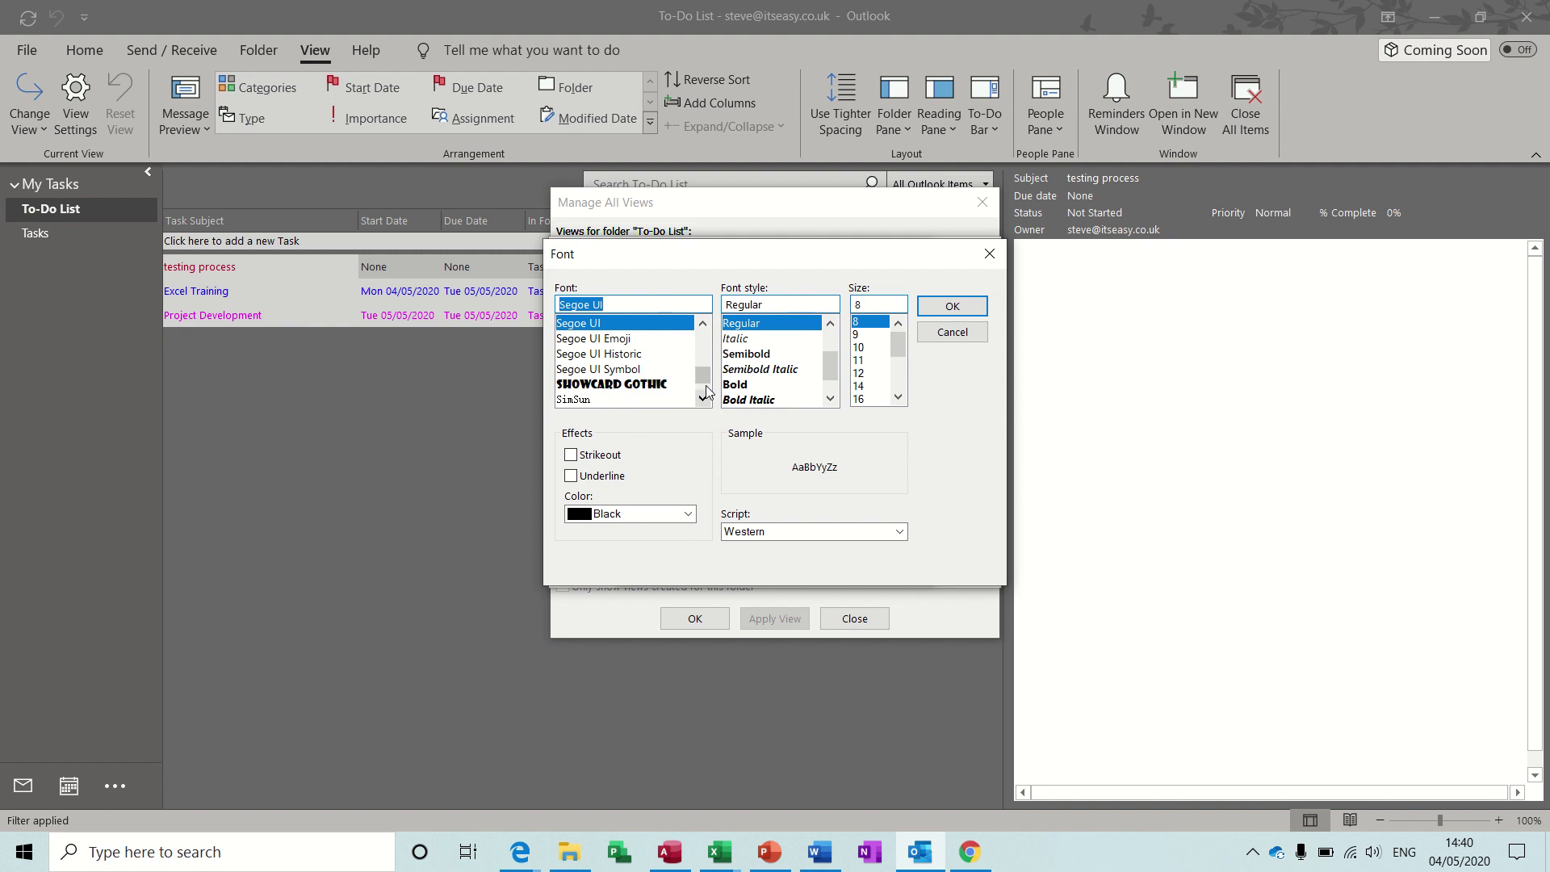
pyautogui.click(684, 515)
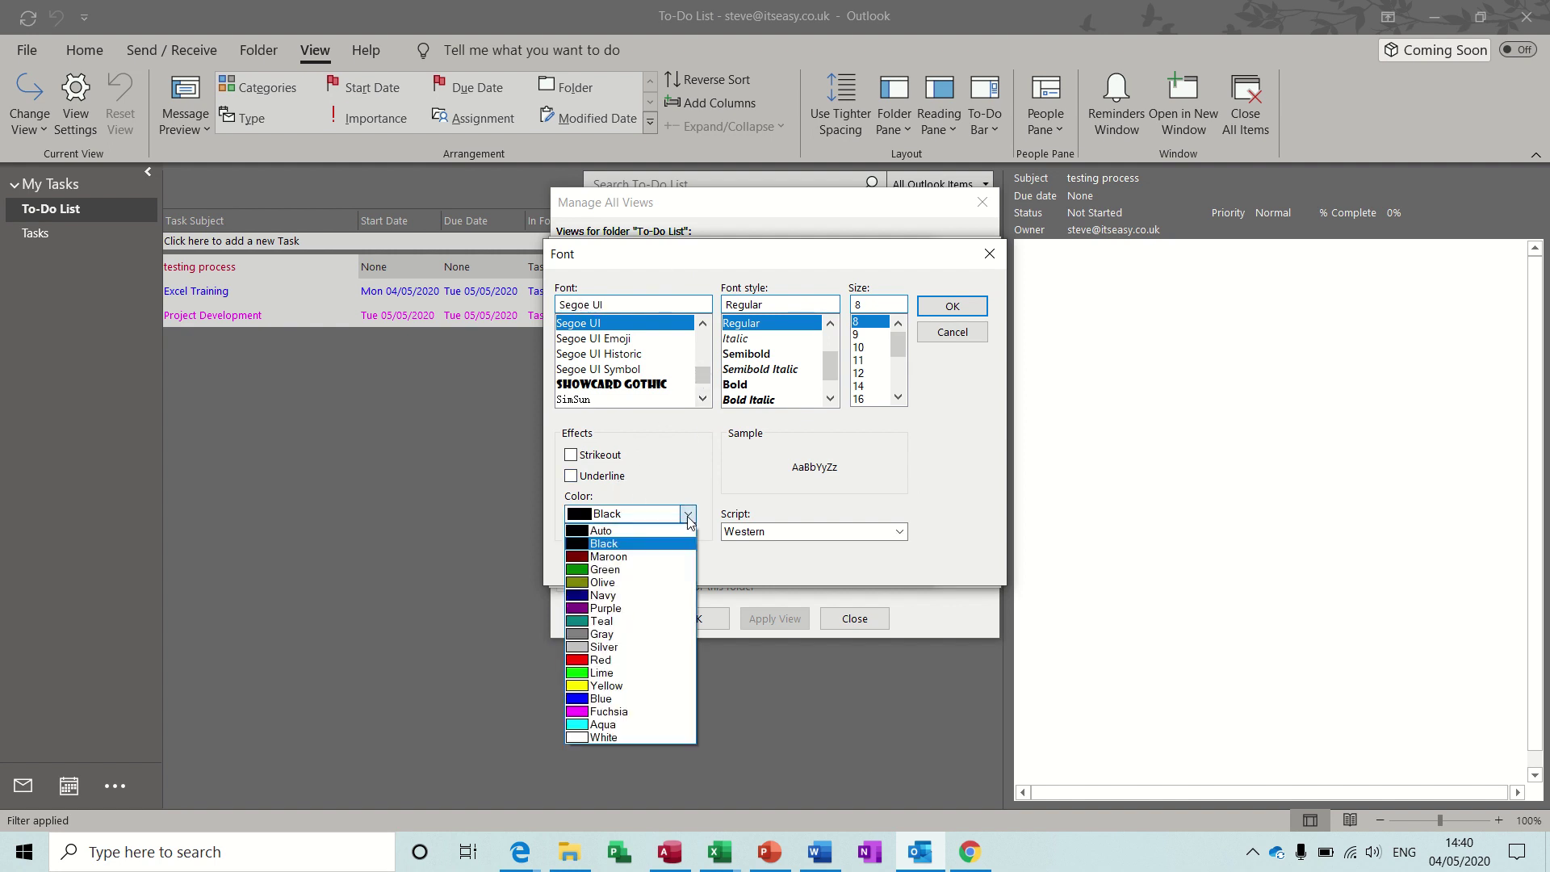
pyautogui.click(631, 659)
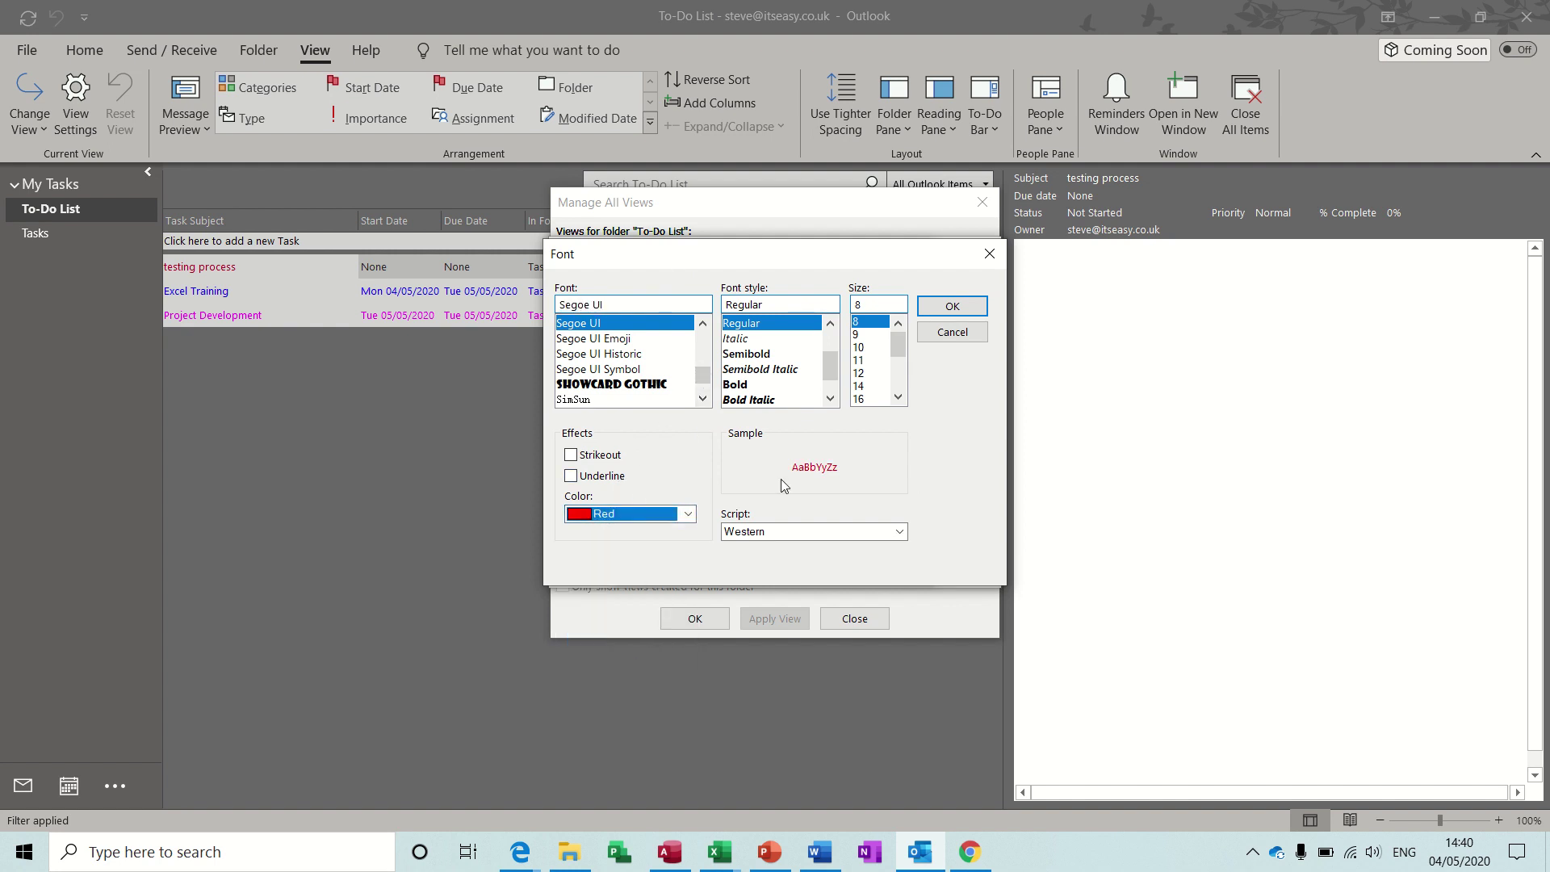
pyautogui.click(936, 310)
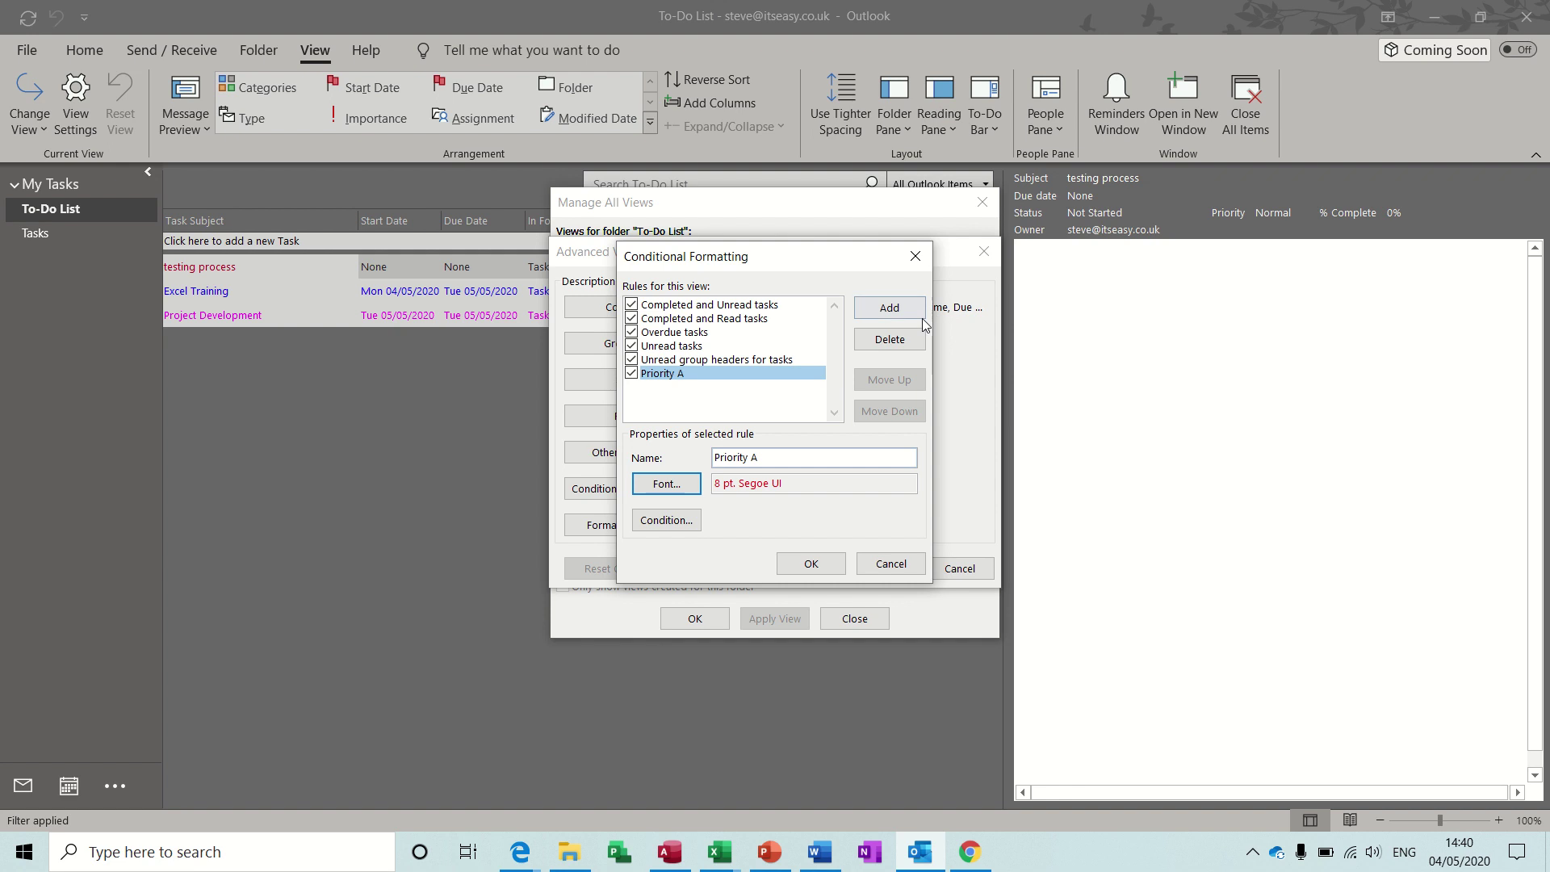
# Step: Add a Priority B rule with the condition Priorities contains B
pyautogui.click(888, 312)
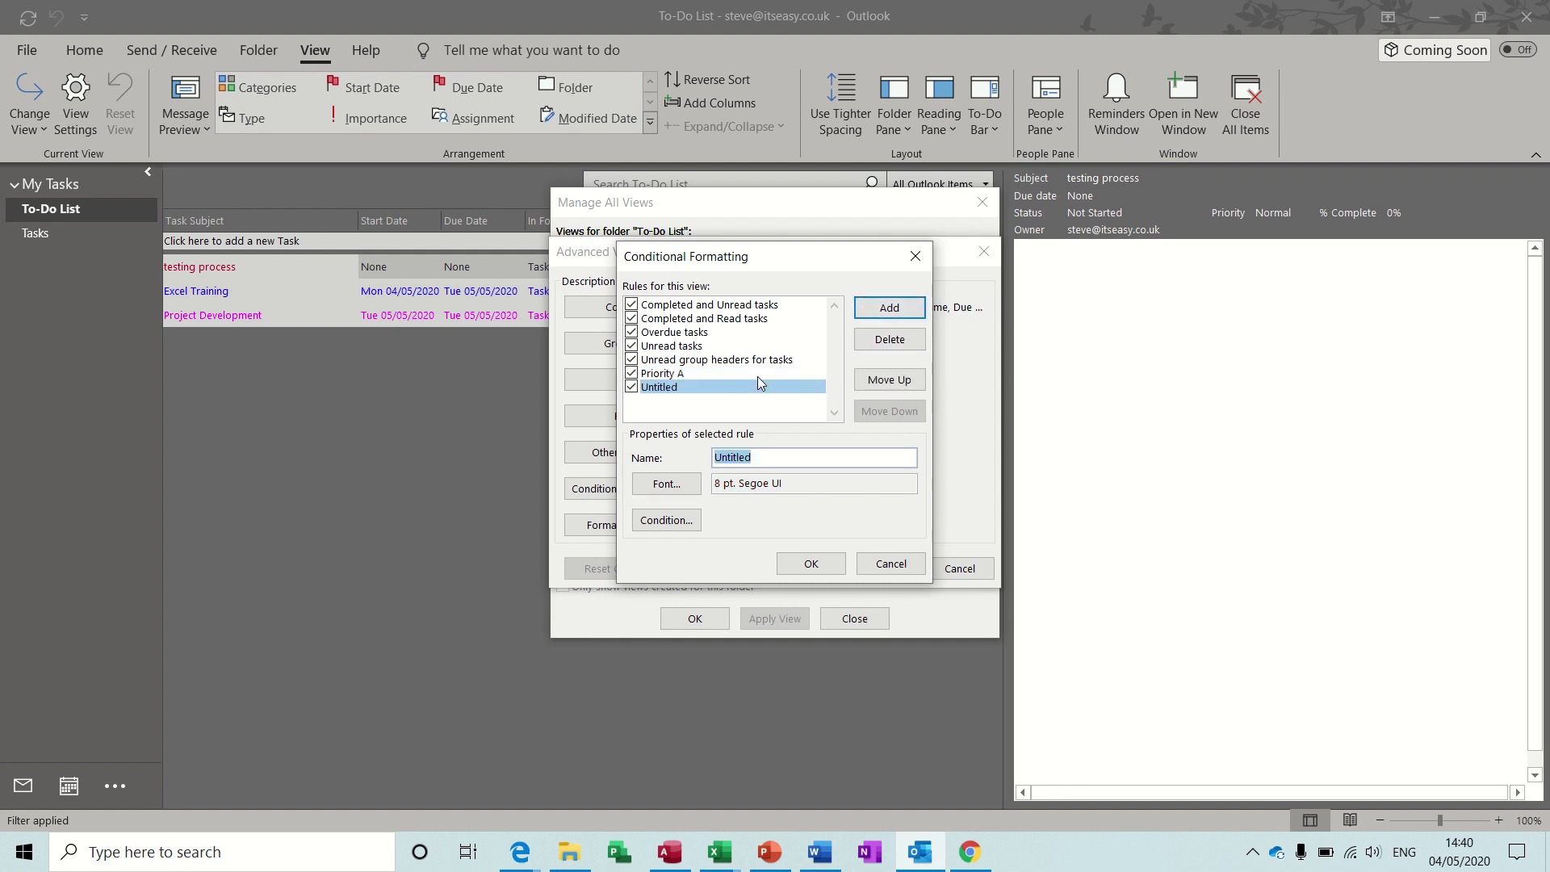
pyautogui.write('Priority B')
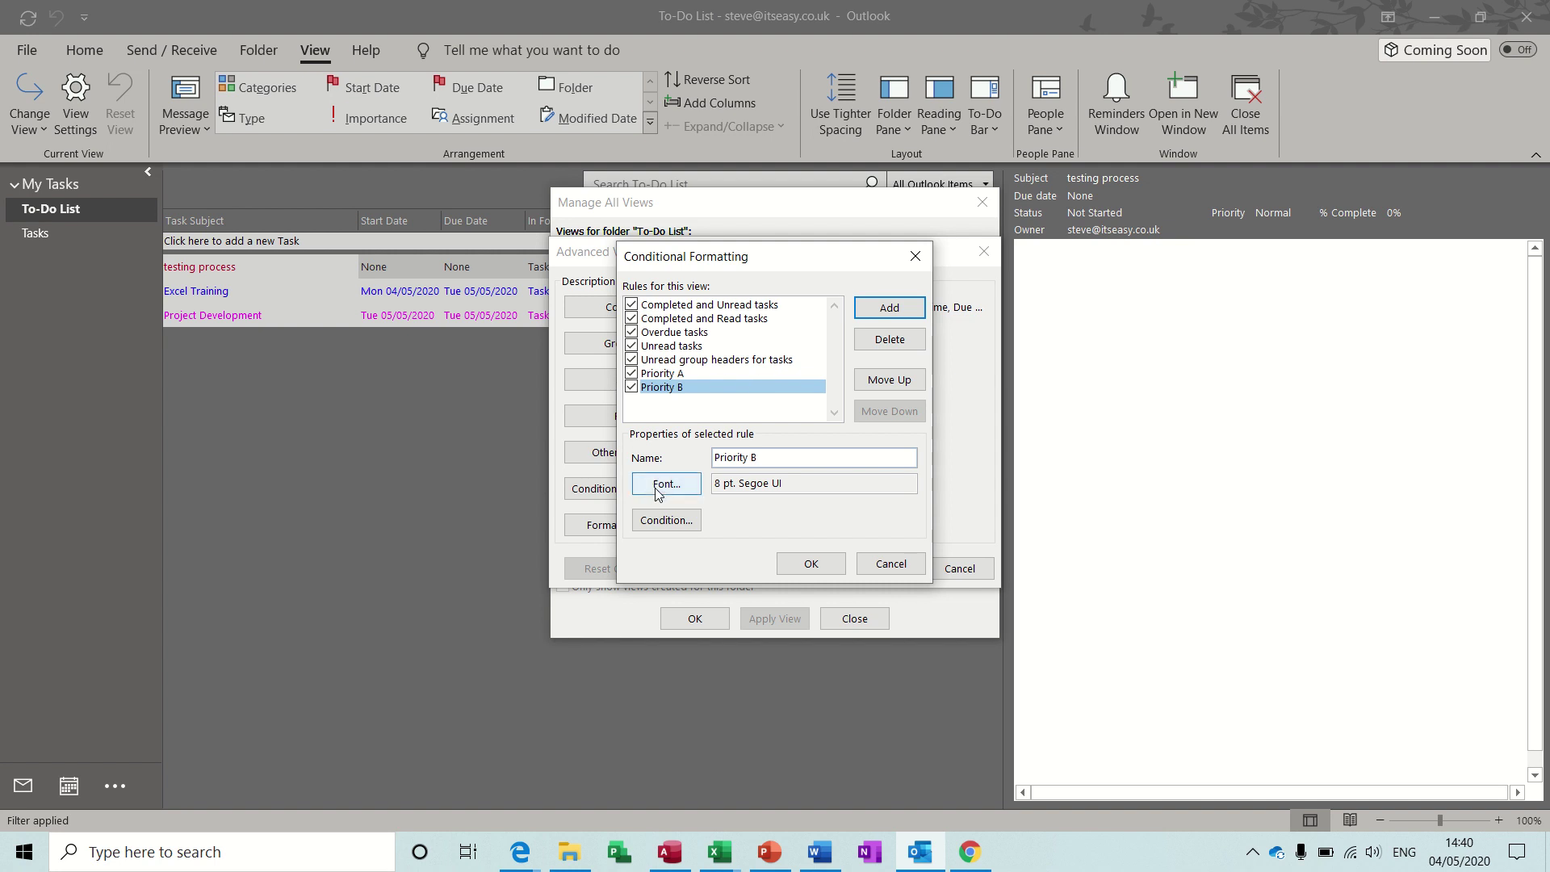
pyautogui.click(665, 522)
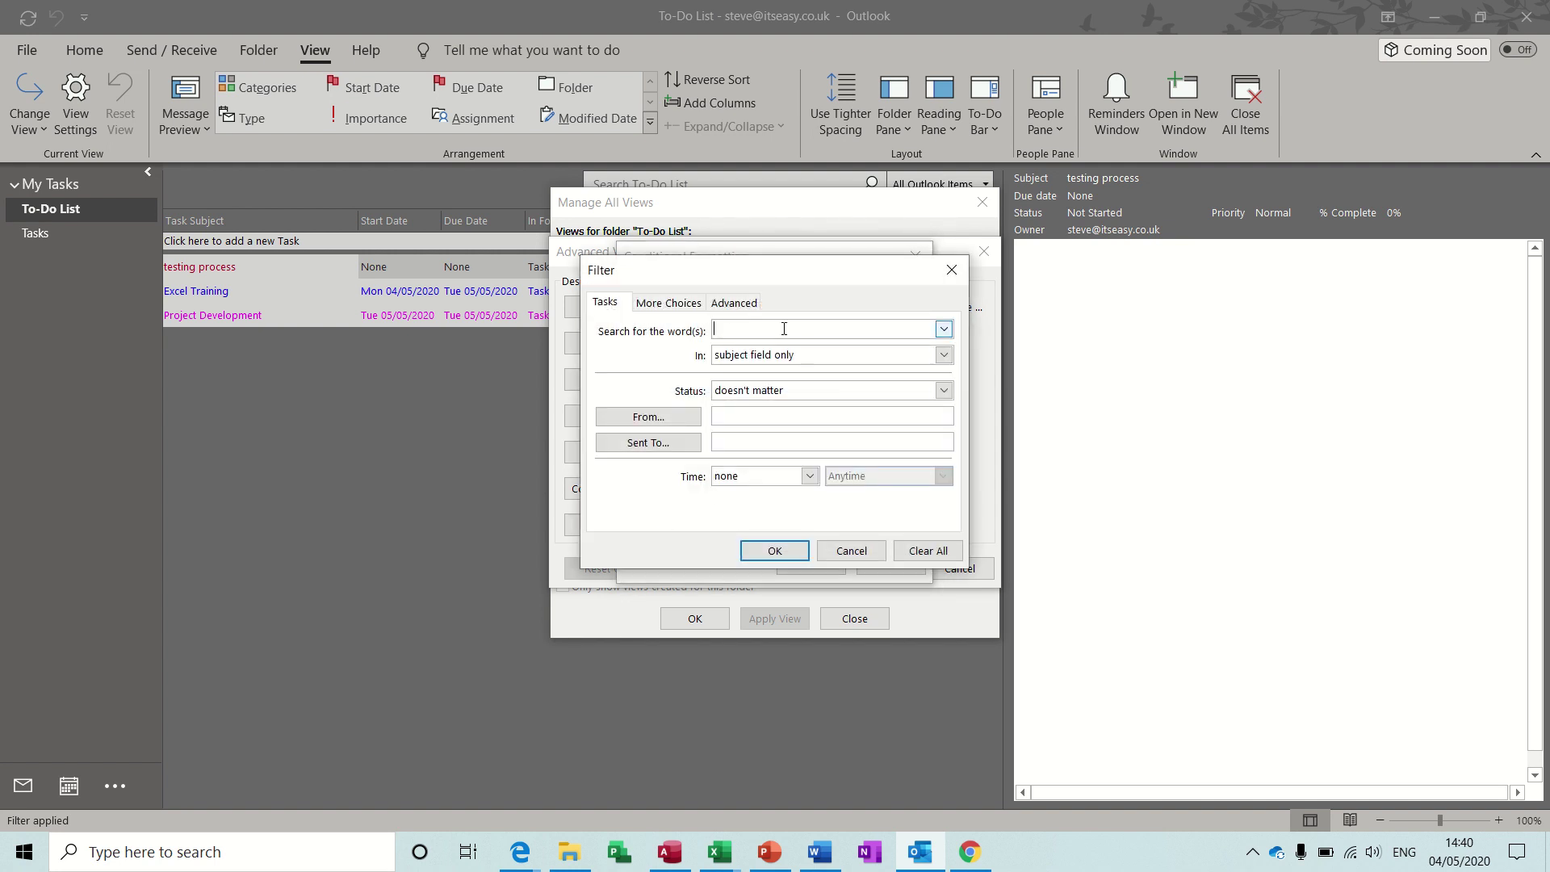
pyautogui.click(735, 303)
pyautogui.click(655, 446)
pyautogui.moveTo(762, 680)
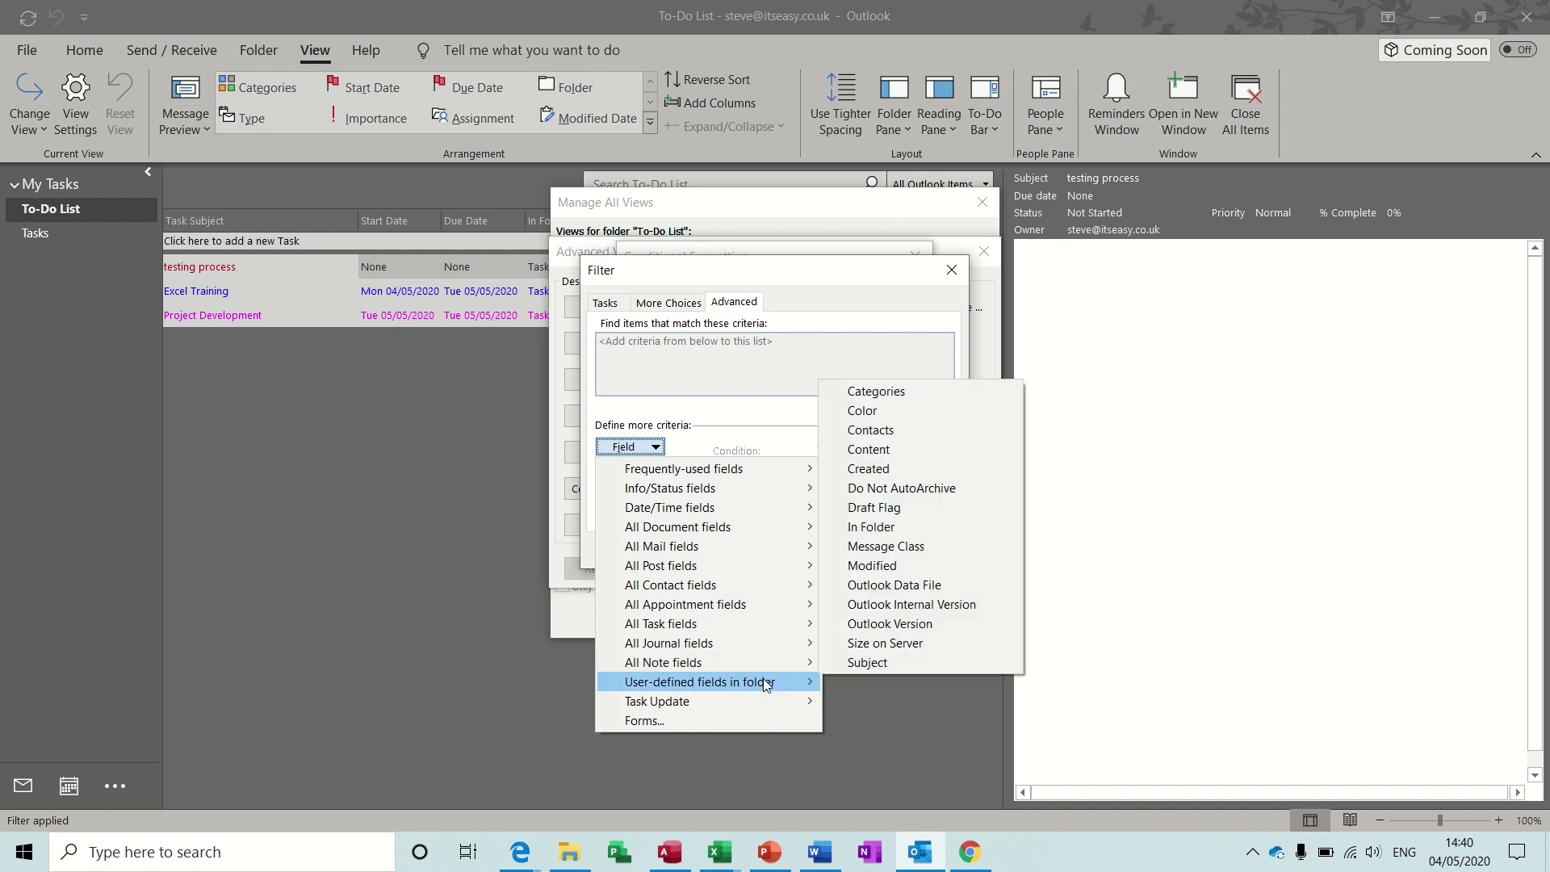
pyautogui.click(860, 683)
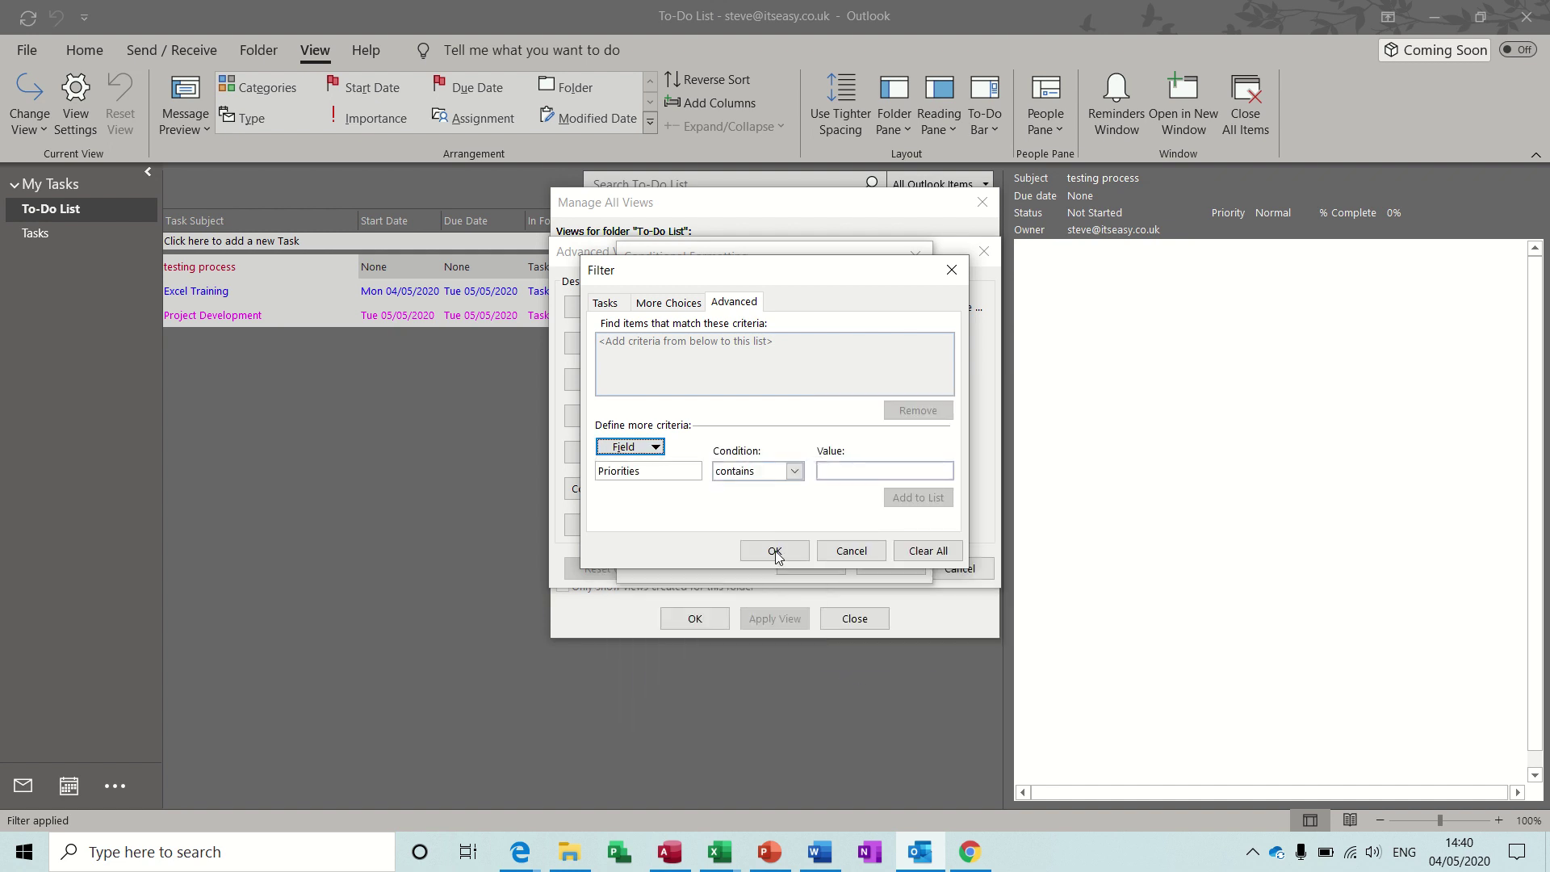
pyautogui.click(828, 472)
pyautogui.write('B')
pyautogui.click(897, 495)
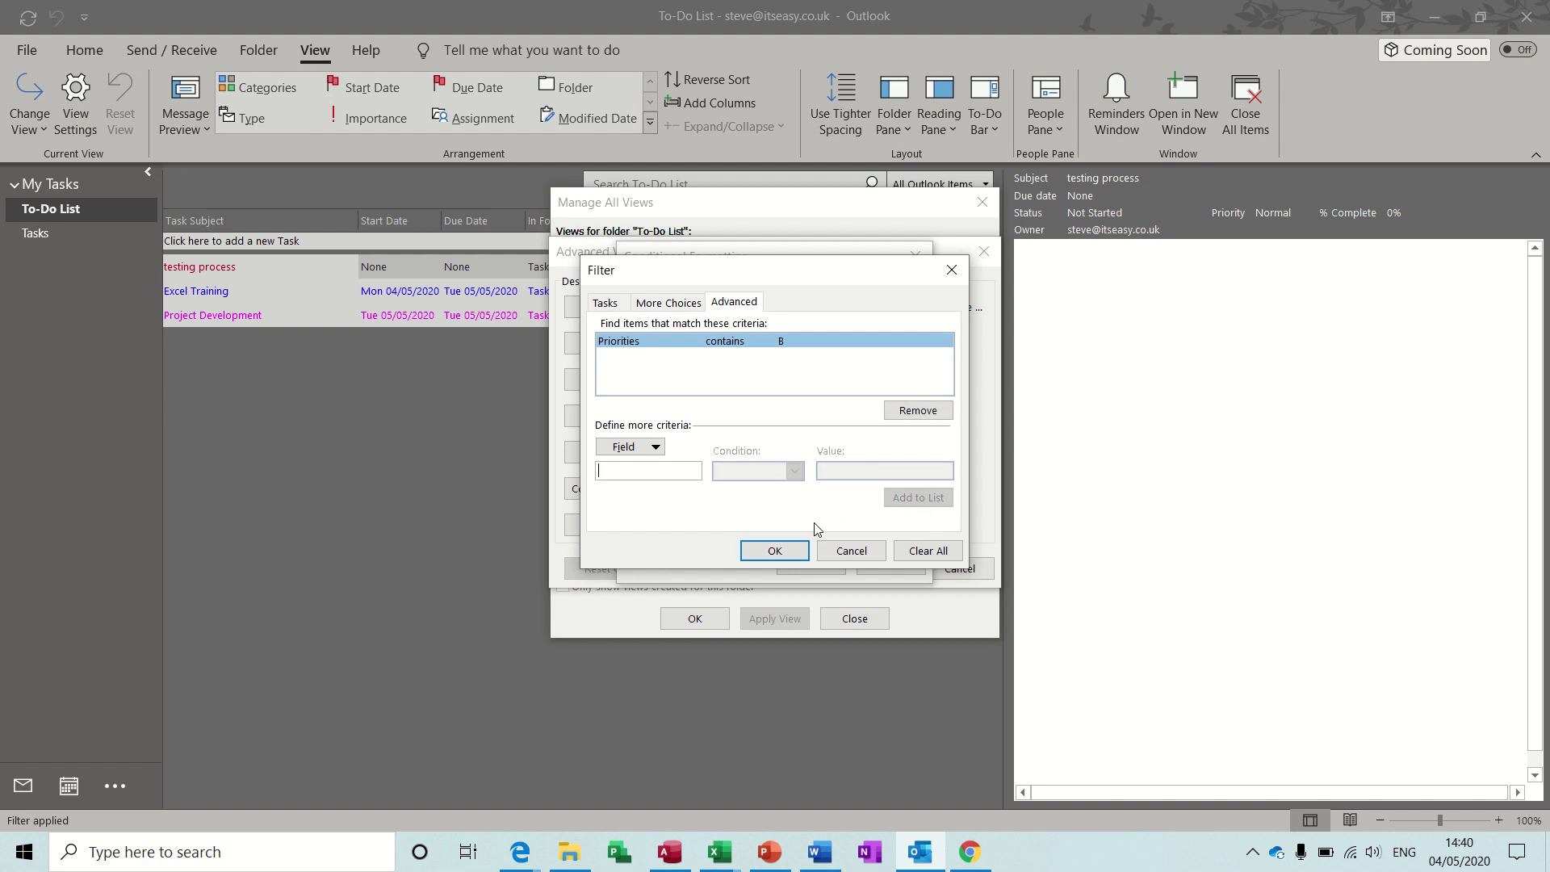
pyautogui.click(774, 550)
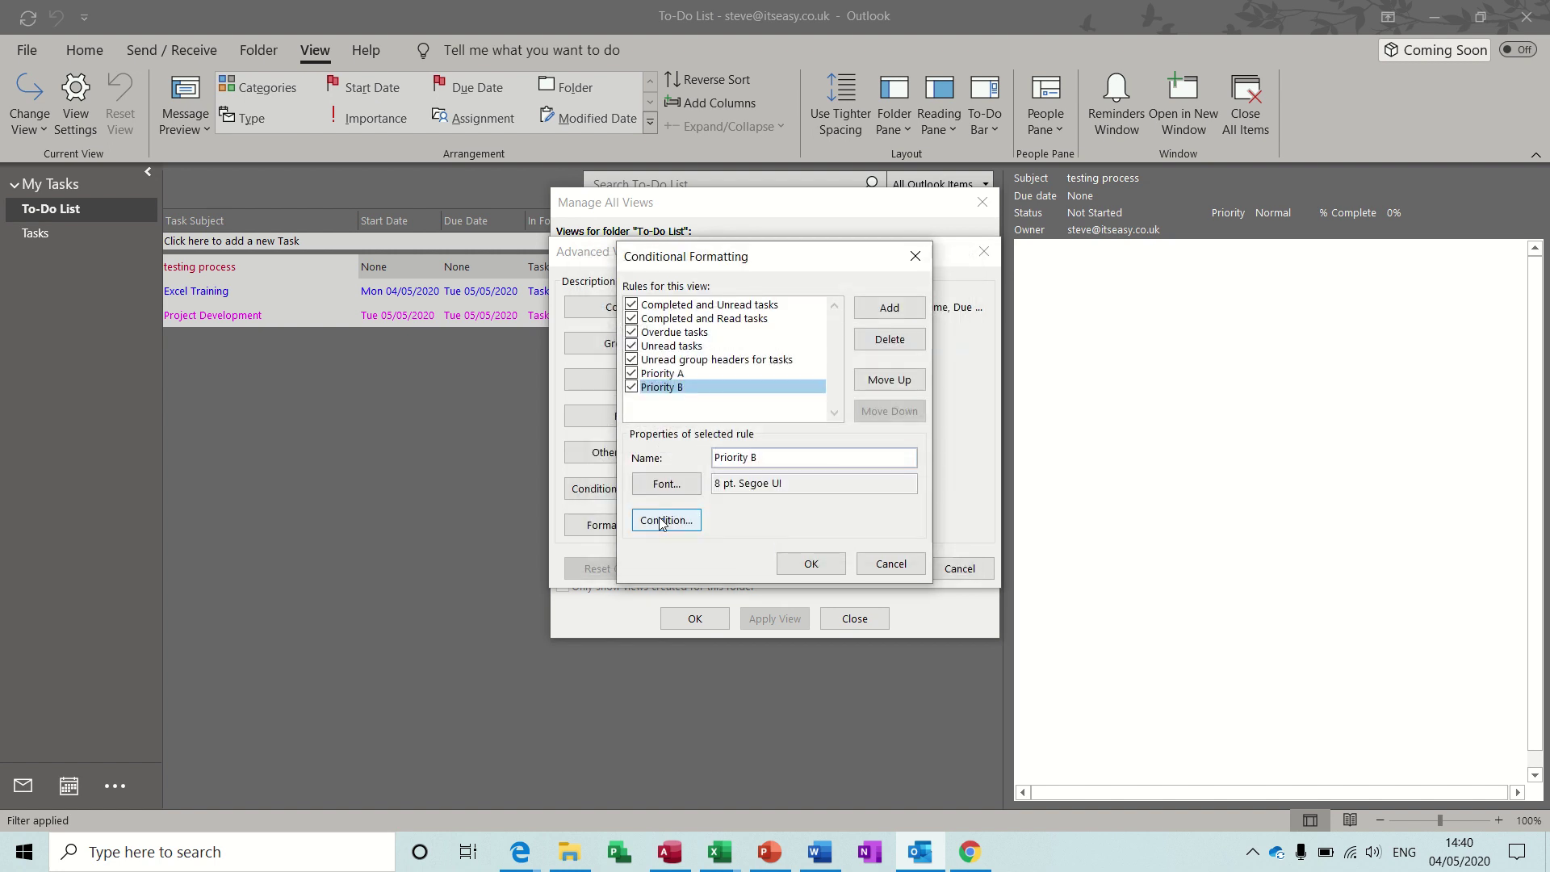
# Step: Give the Priority B rule a blue font, then add a third rule
pyautogui.click(675, 486)
pyautogui.click(684, 510)
pyautogui.click(615, 699)
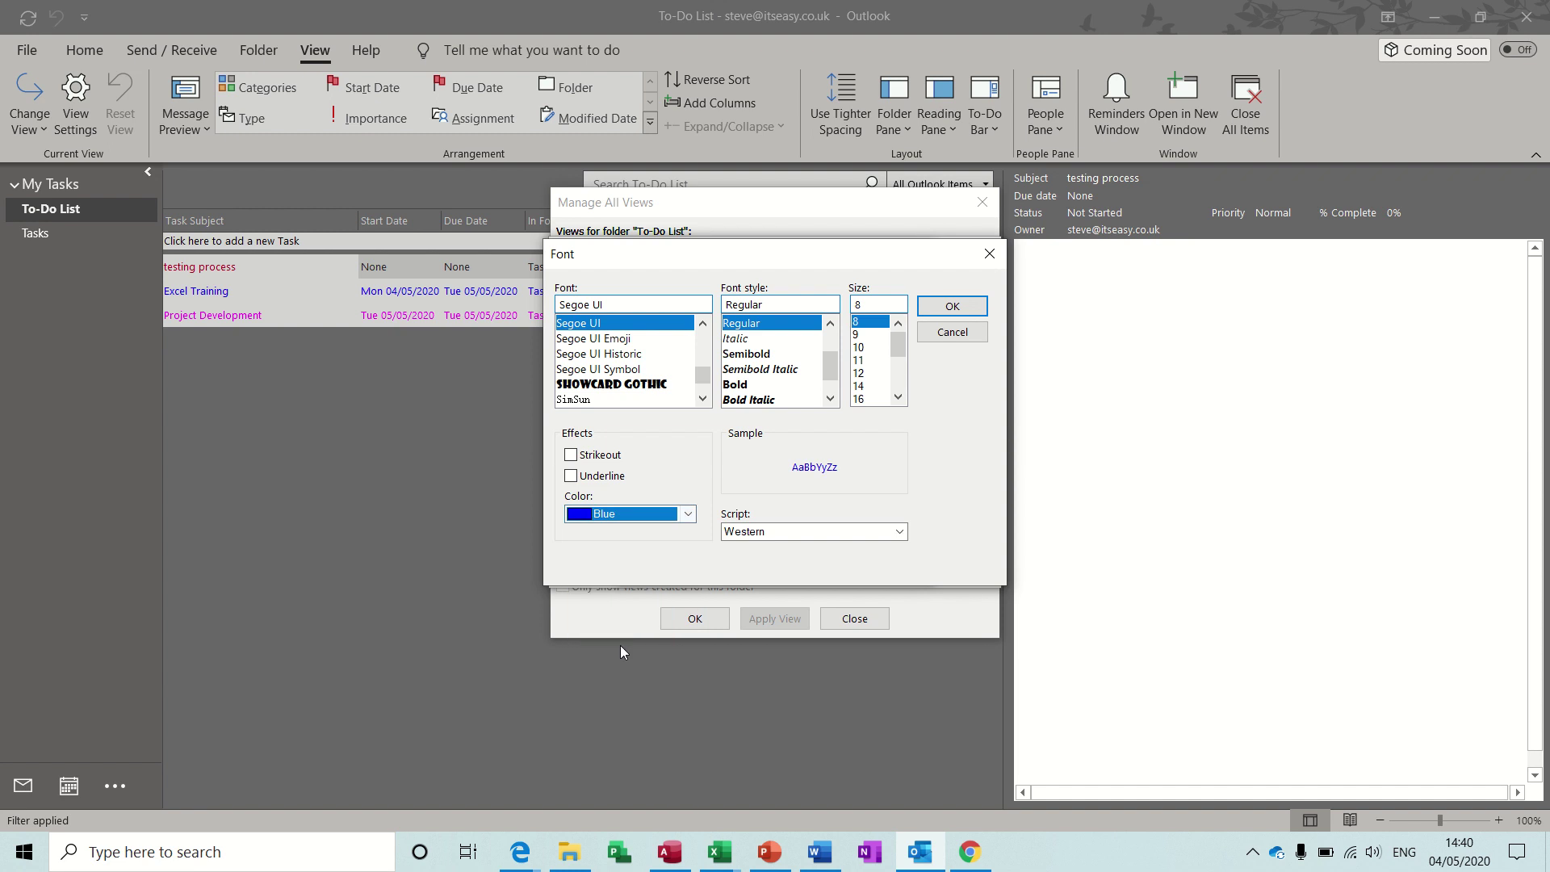
pyautogui.click(940, 307)
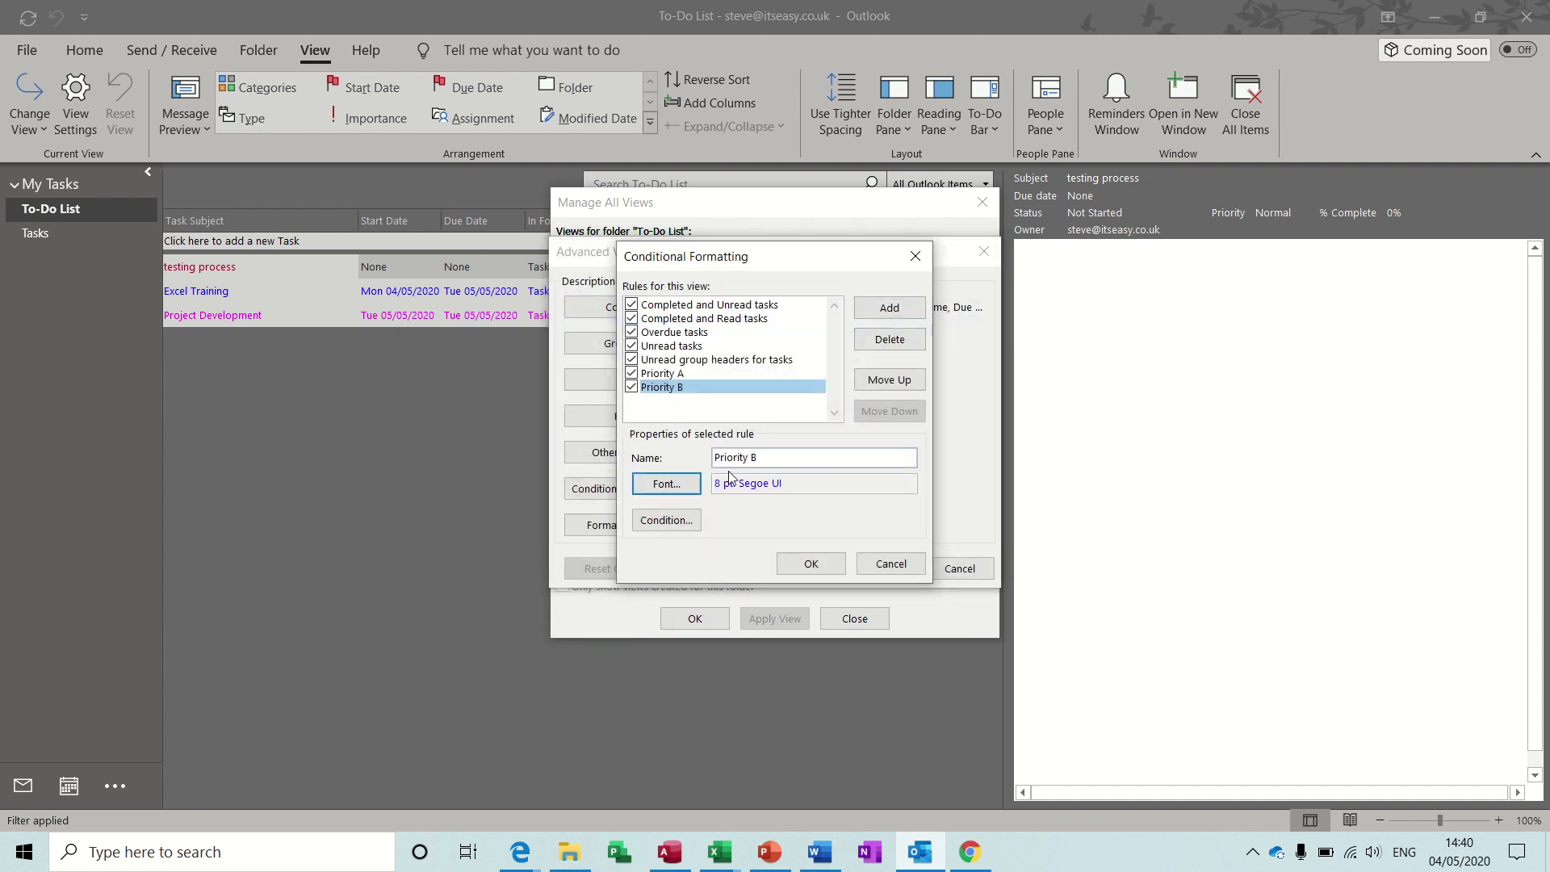
pyautogui.click(889, 307)
# Step: Fix the third rule's name from 'Ppriority C' to 'Priority C'
pyautogui.write('Pp')
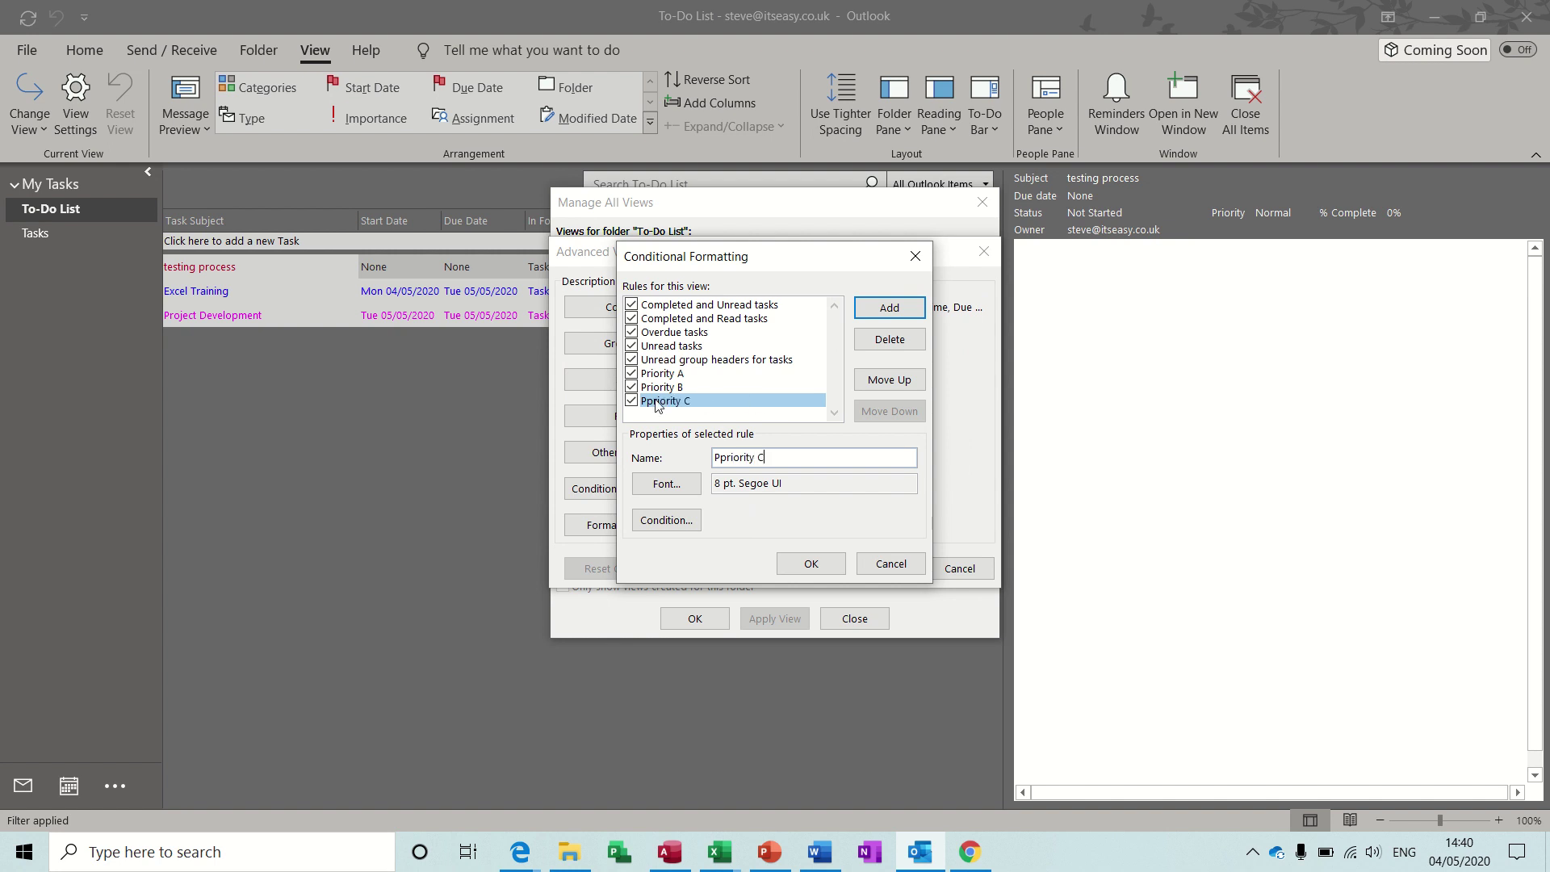
pyautogui.click(726, 460)
pyautogui.press('BackSpace')
# Step: Set the Priority C rule's condition to Priorities contains C
pyautogui.click(680, 523)
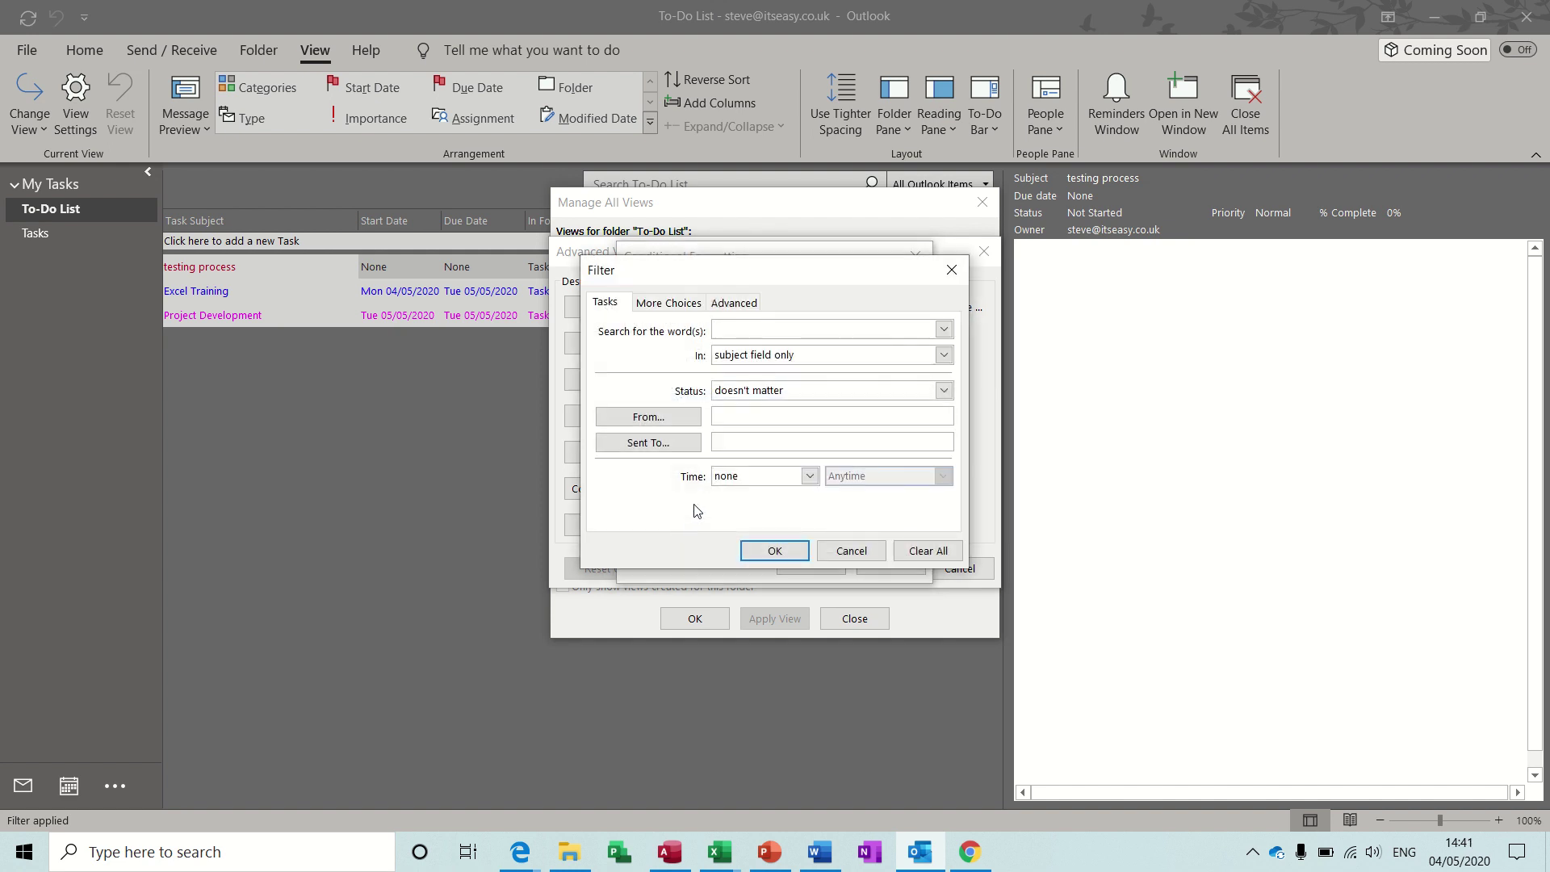
pyautogui.click(735, 302)
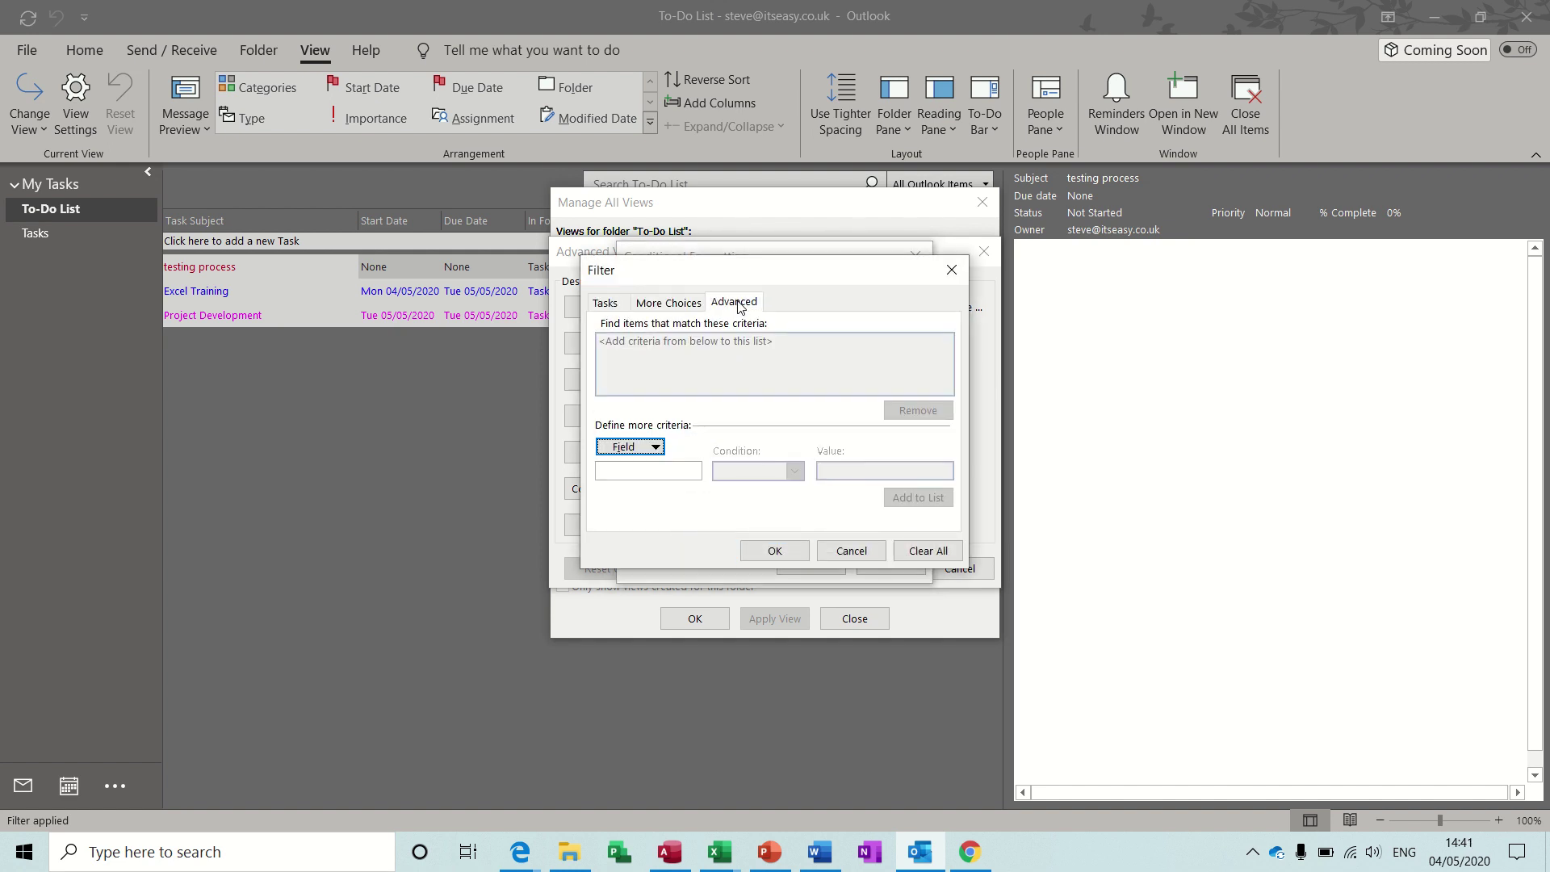
pyautogui.click(655, 447)
pyautogui.moveTo(770, 682)
pyautogui.click(868, 682)
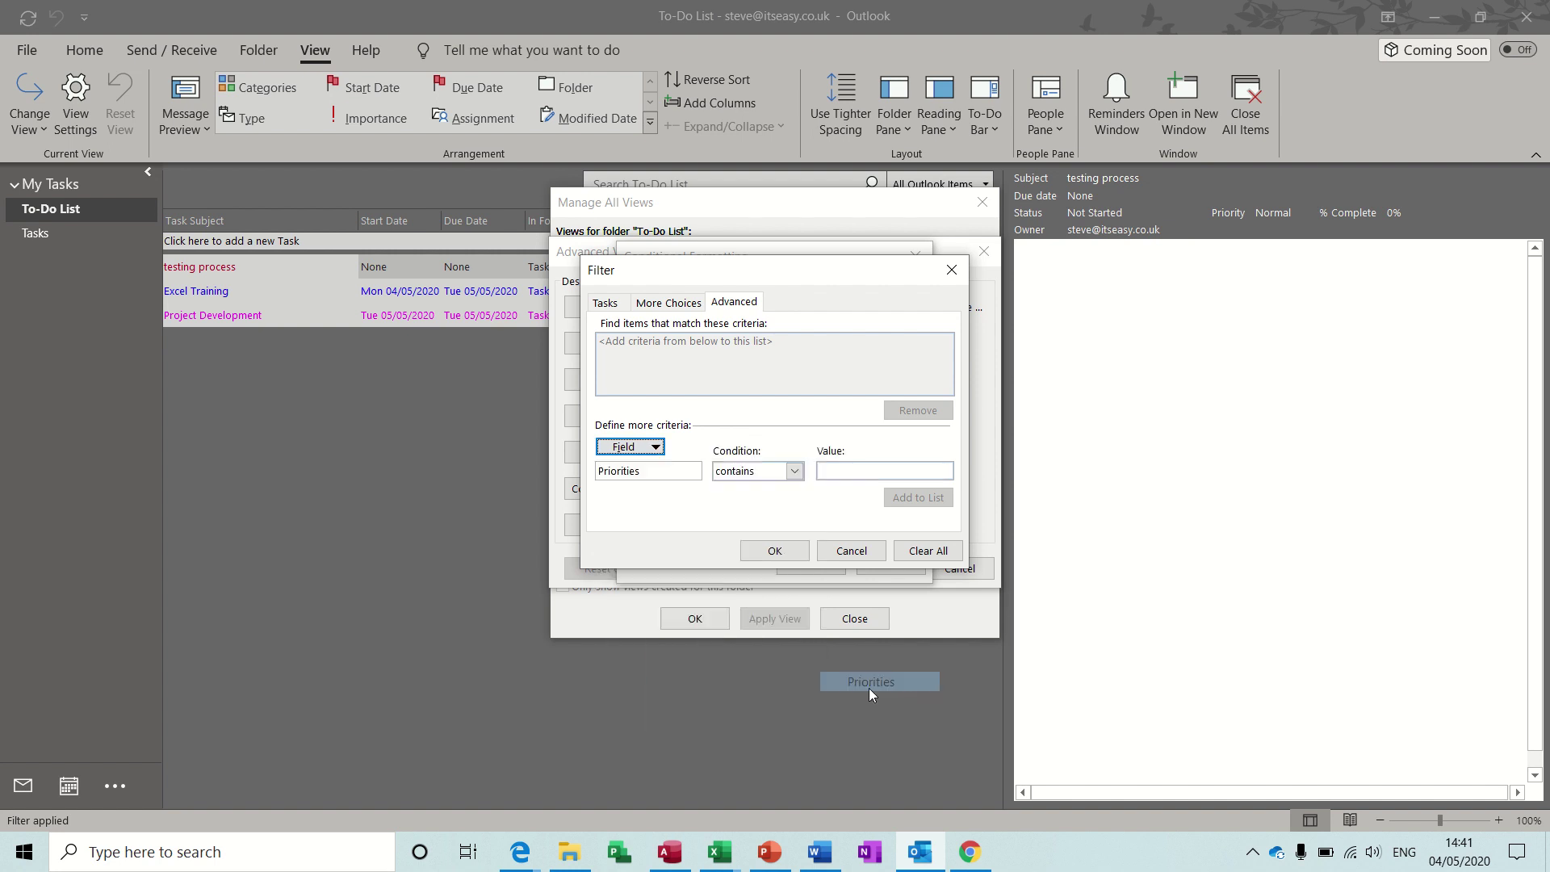
pyautogui.click(830, 473)
pyautogui.write('C')
pyautogui.click(918, 498)
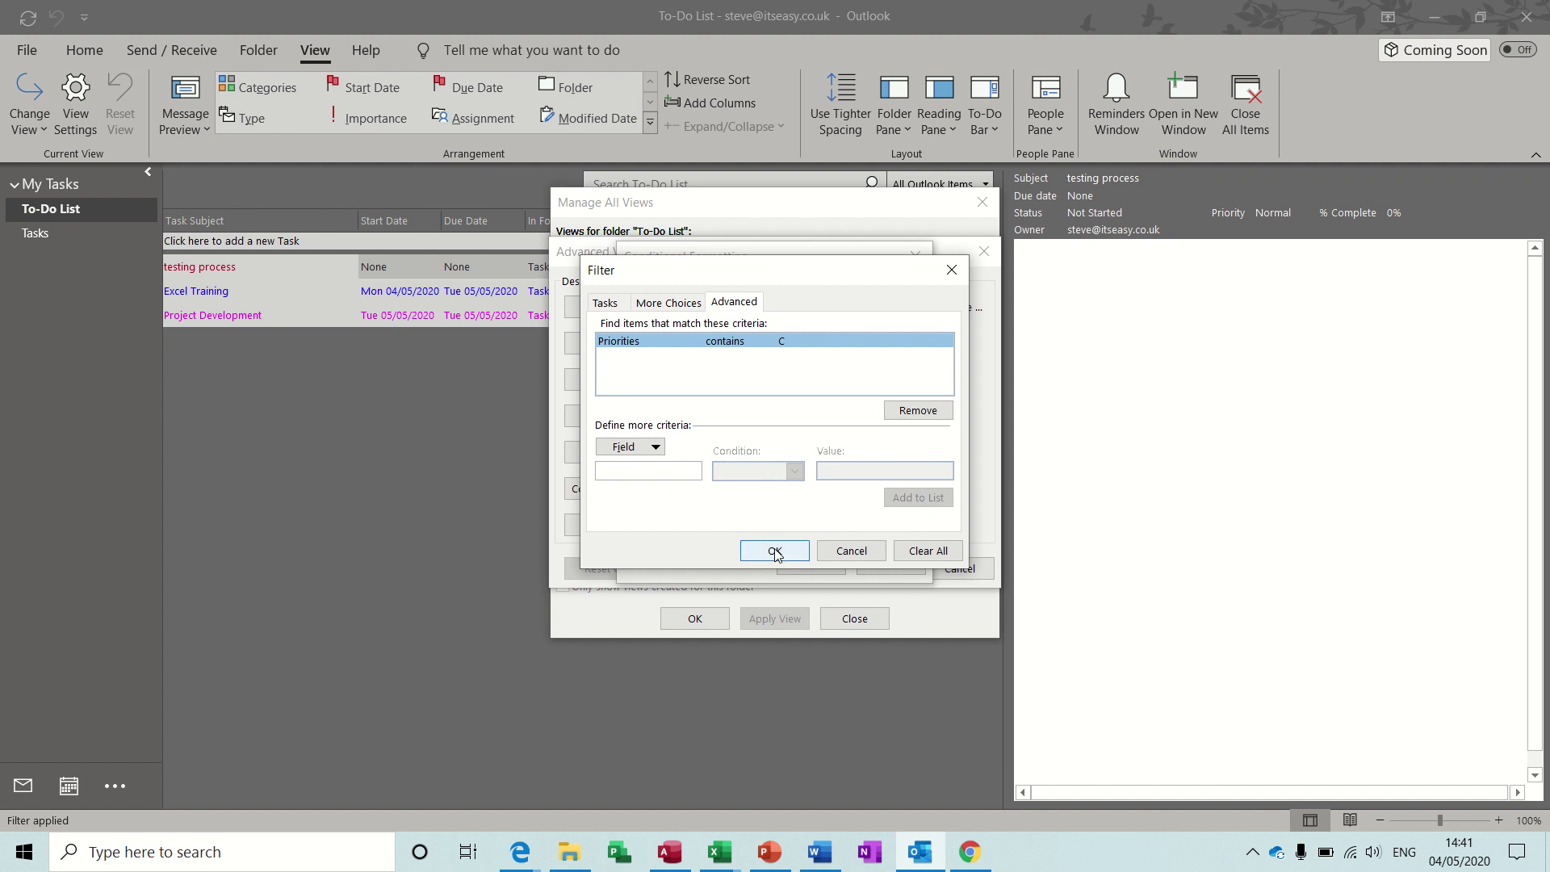
pyautogui.click(776, 550)
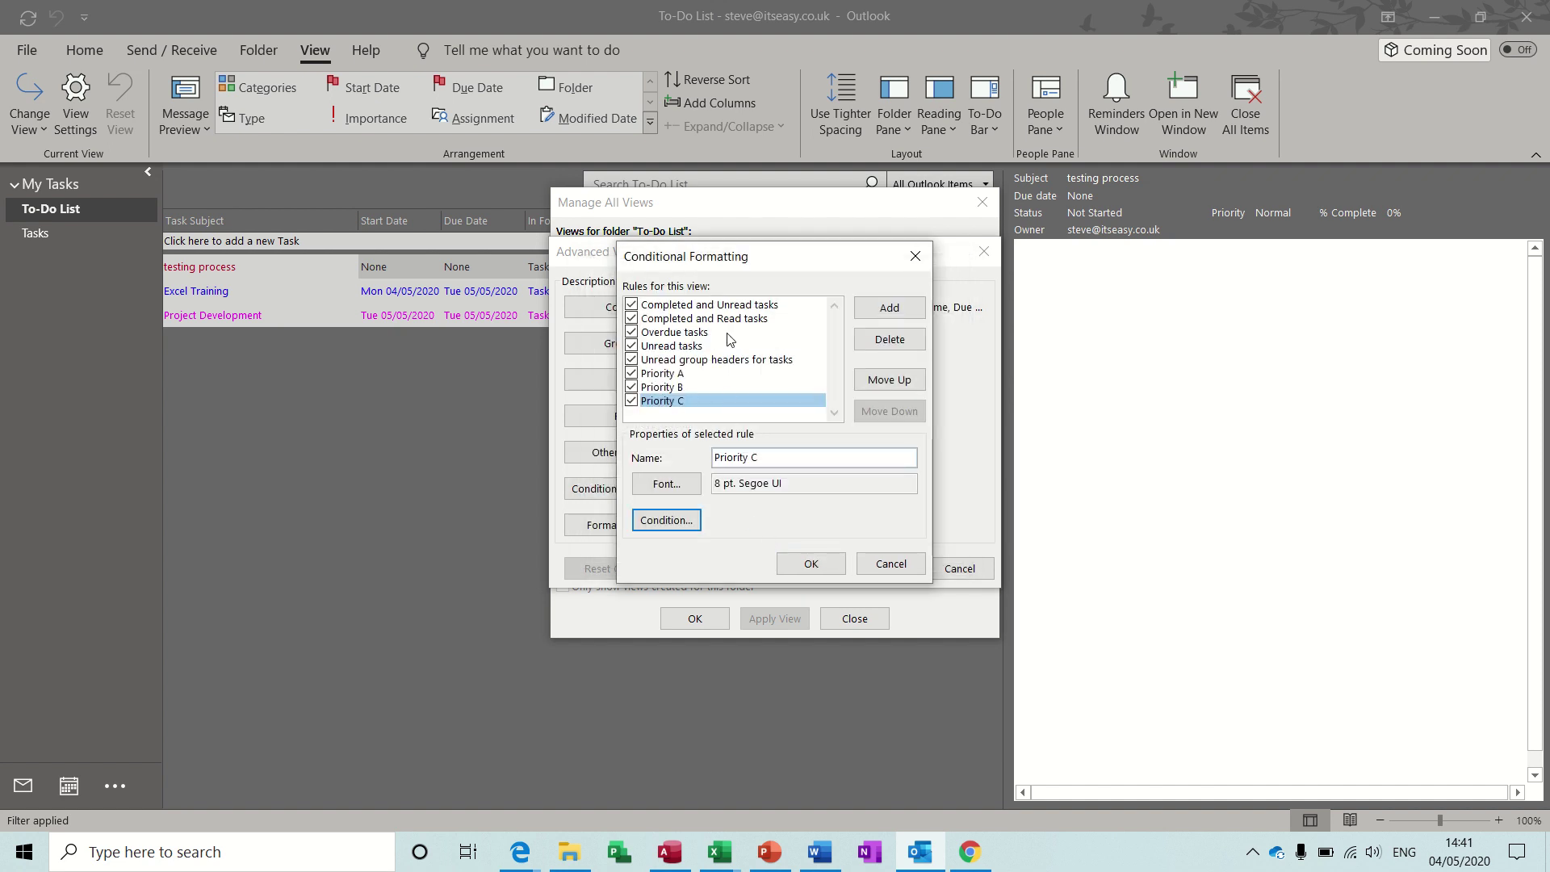
pyautogui.click(667, 520)
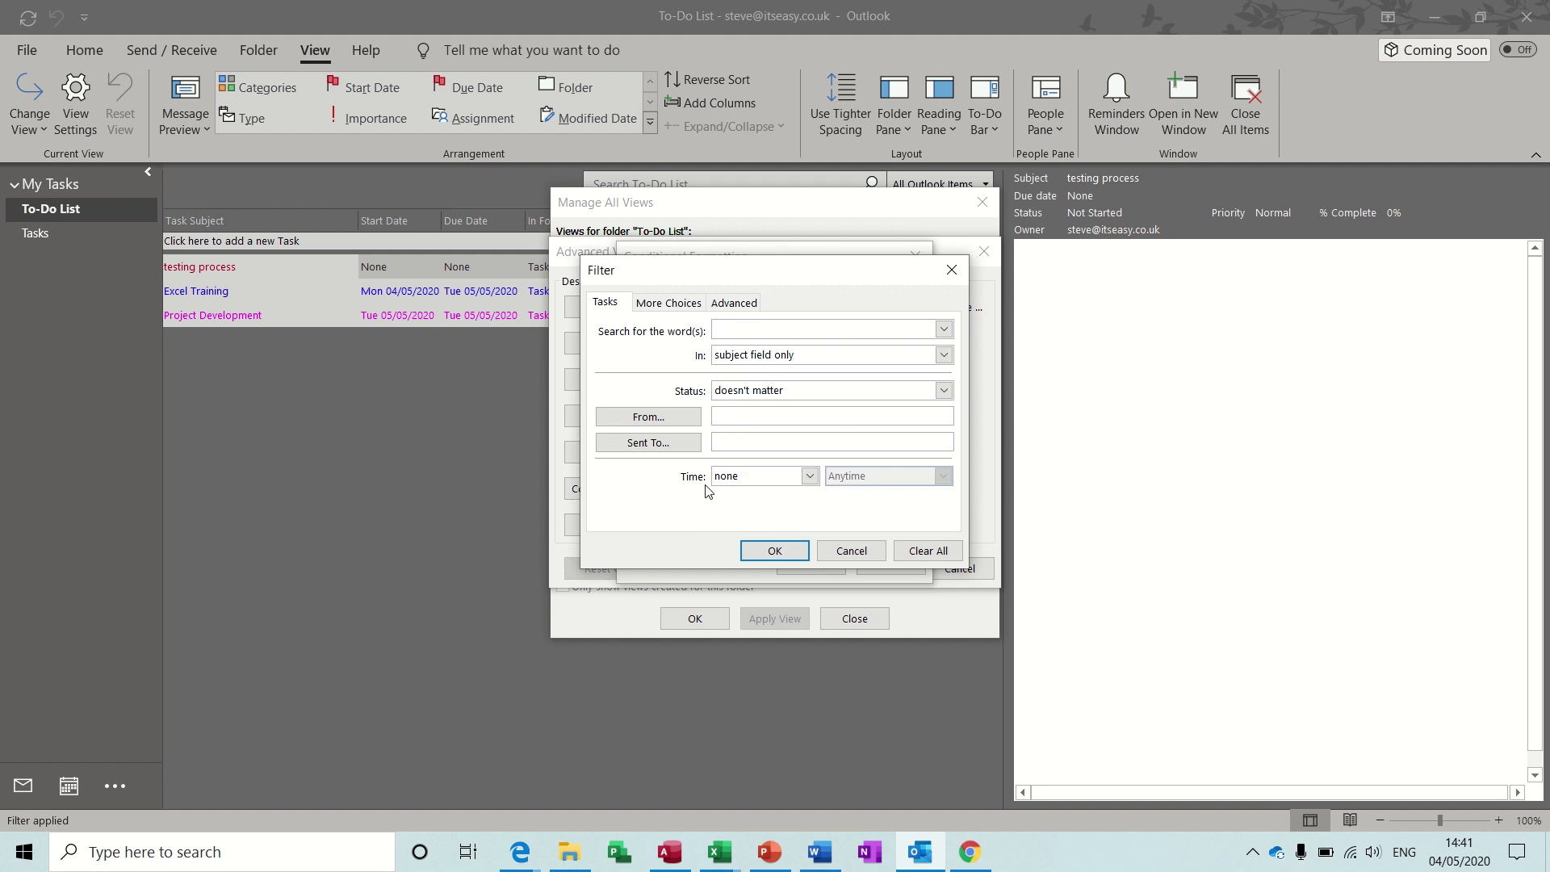
pyautogui.click(878, 557)
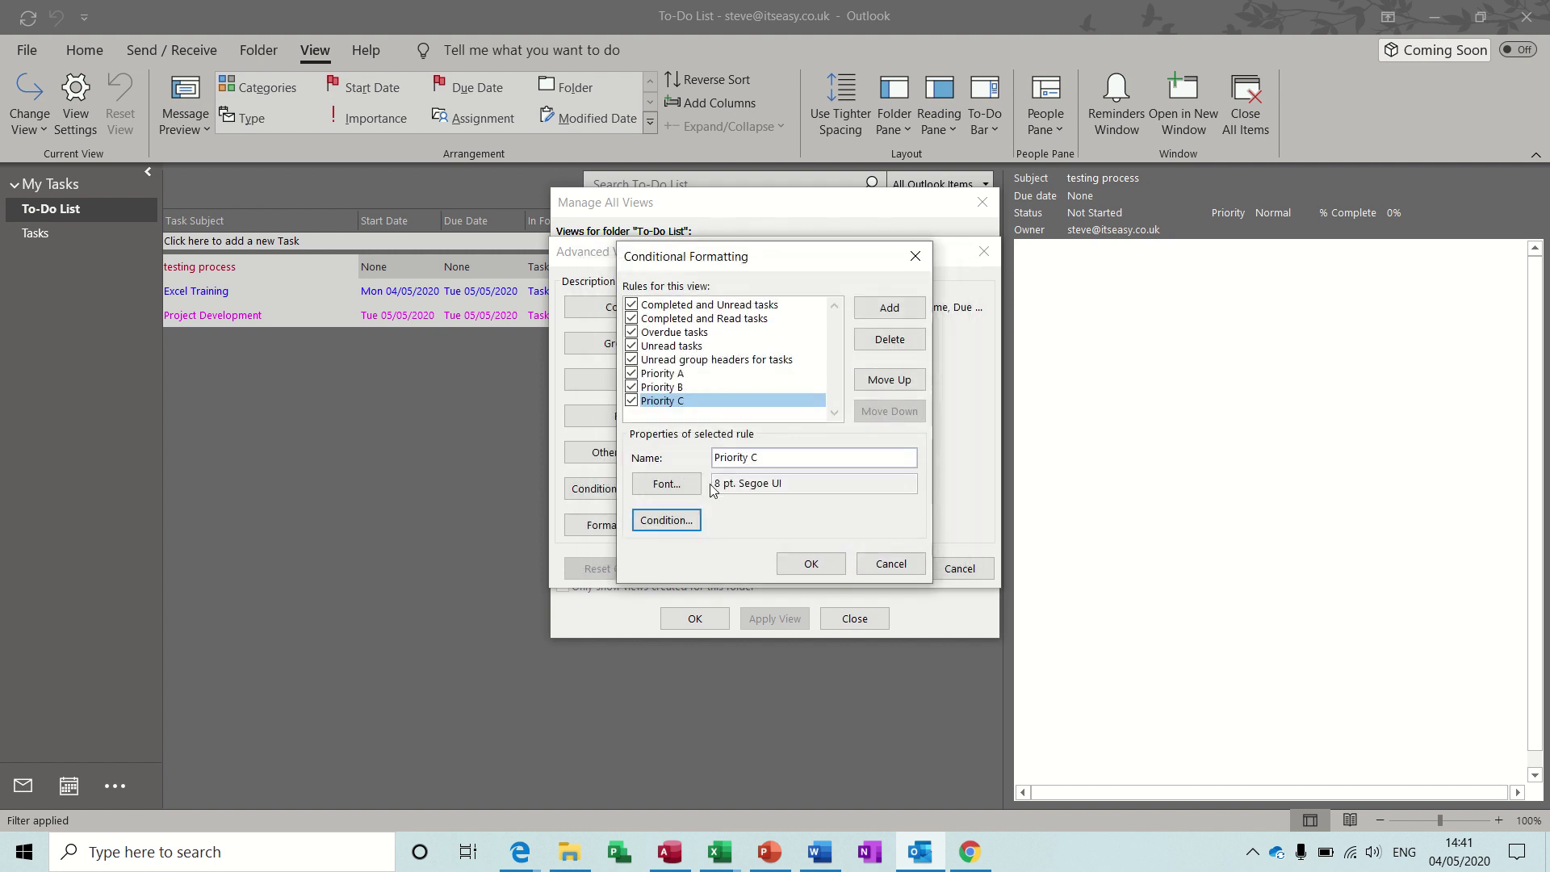
# Step: Give the Priority C rule a fuchsia font colour
pyautogui.click(689, 482)
pyautogui.click(688, 513)
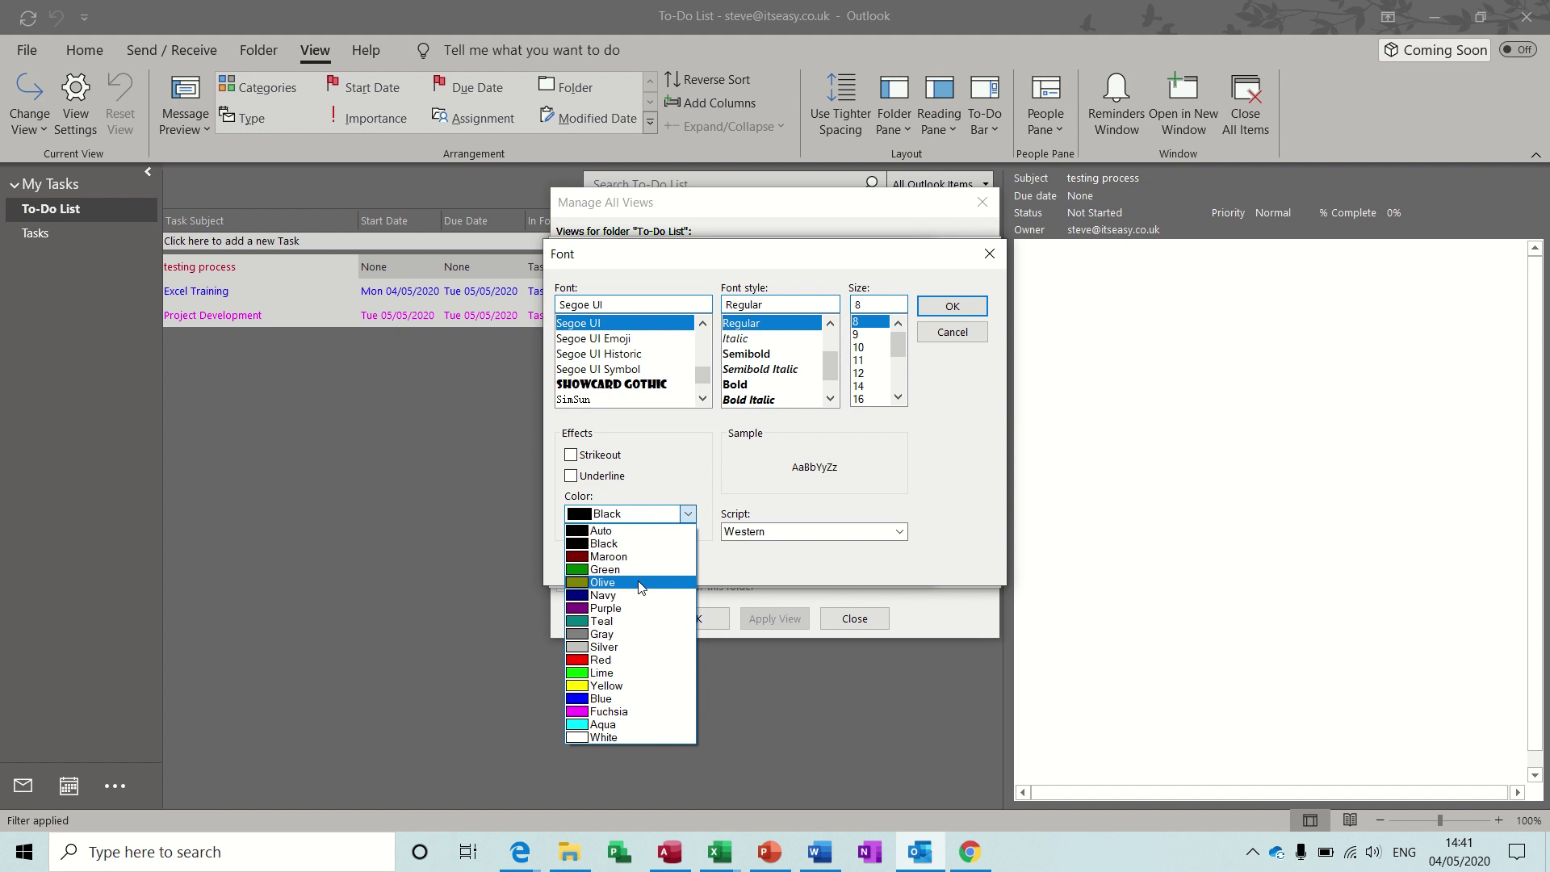
pyautogui.click(625, 712)
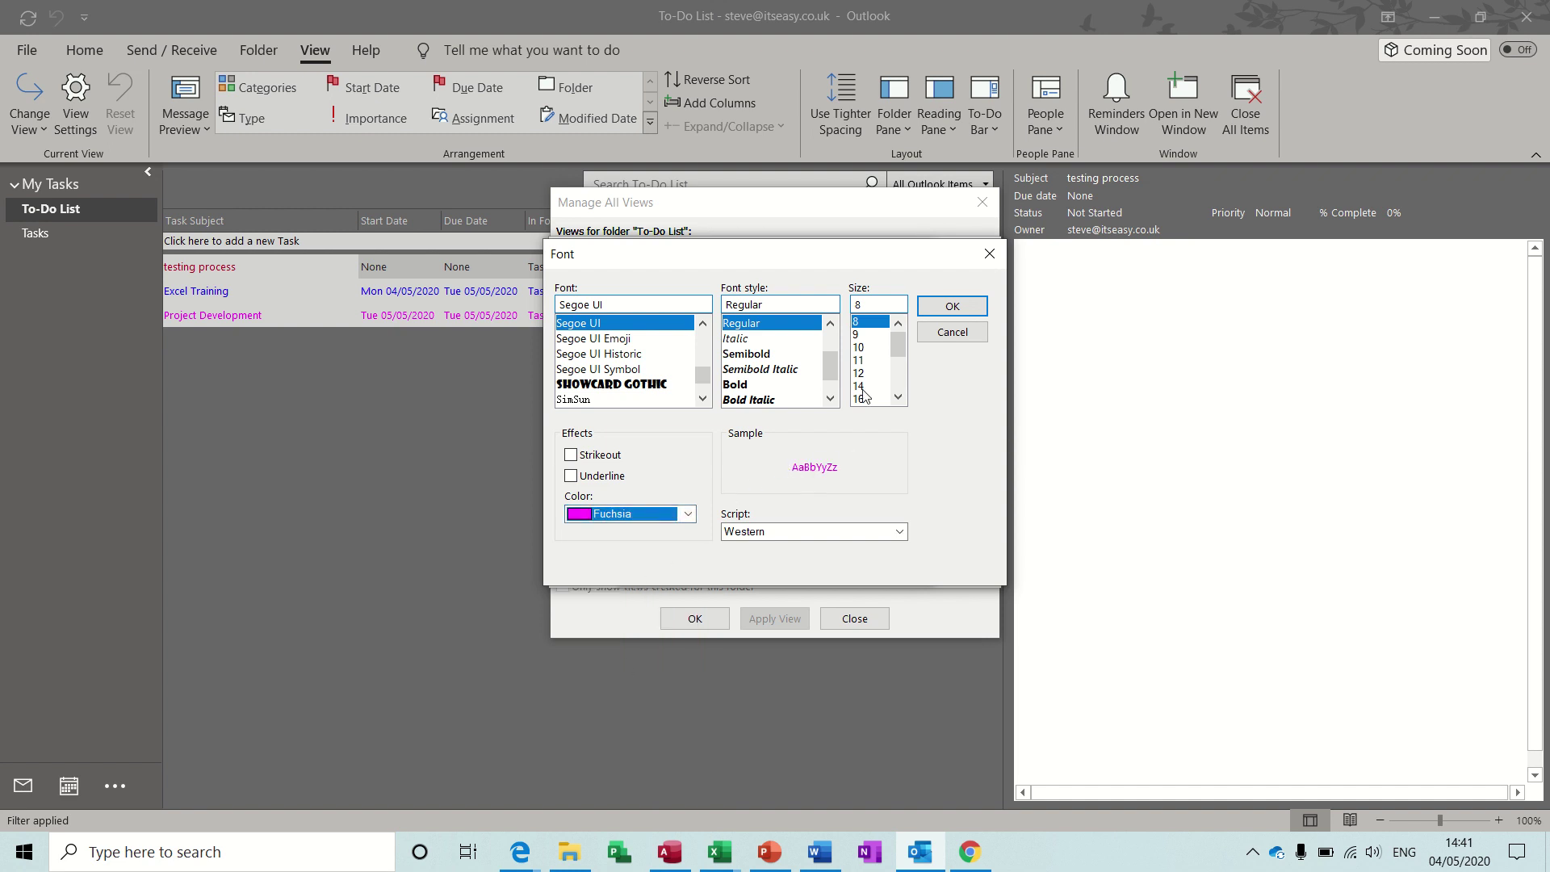
pyautogui.click(952, 308)
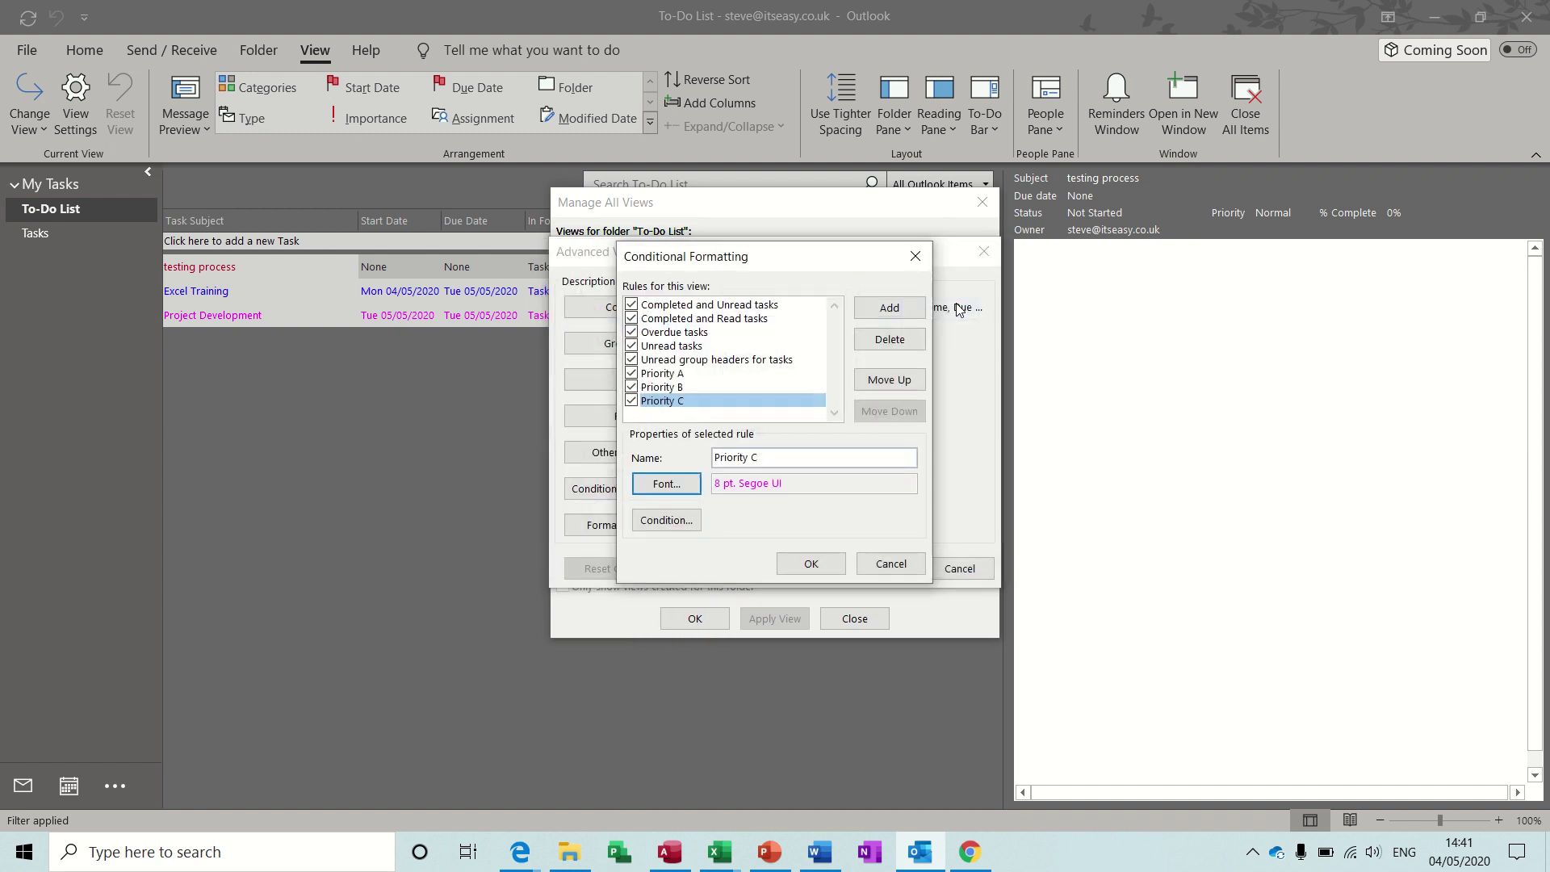
# Step: Confirm the formatting rules and view settings, and apply Sax2 to the To-Do List
pyautogui.click(803, 561)
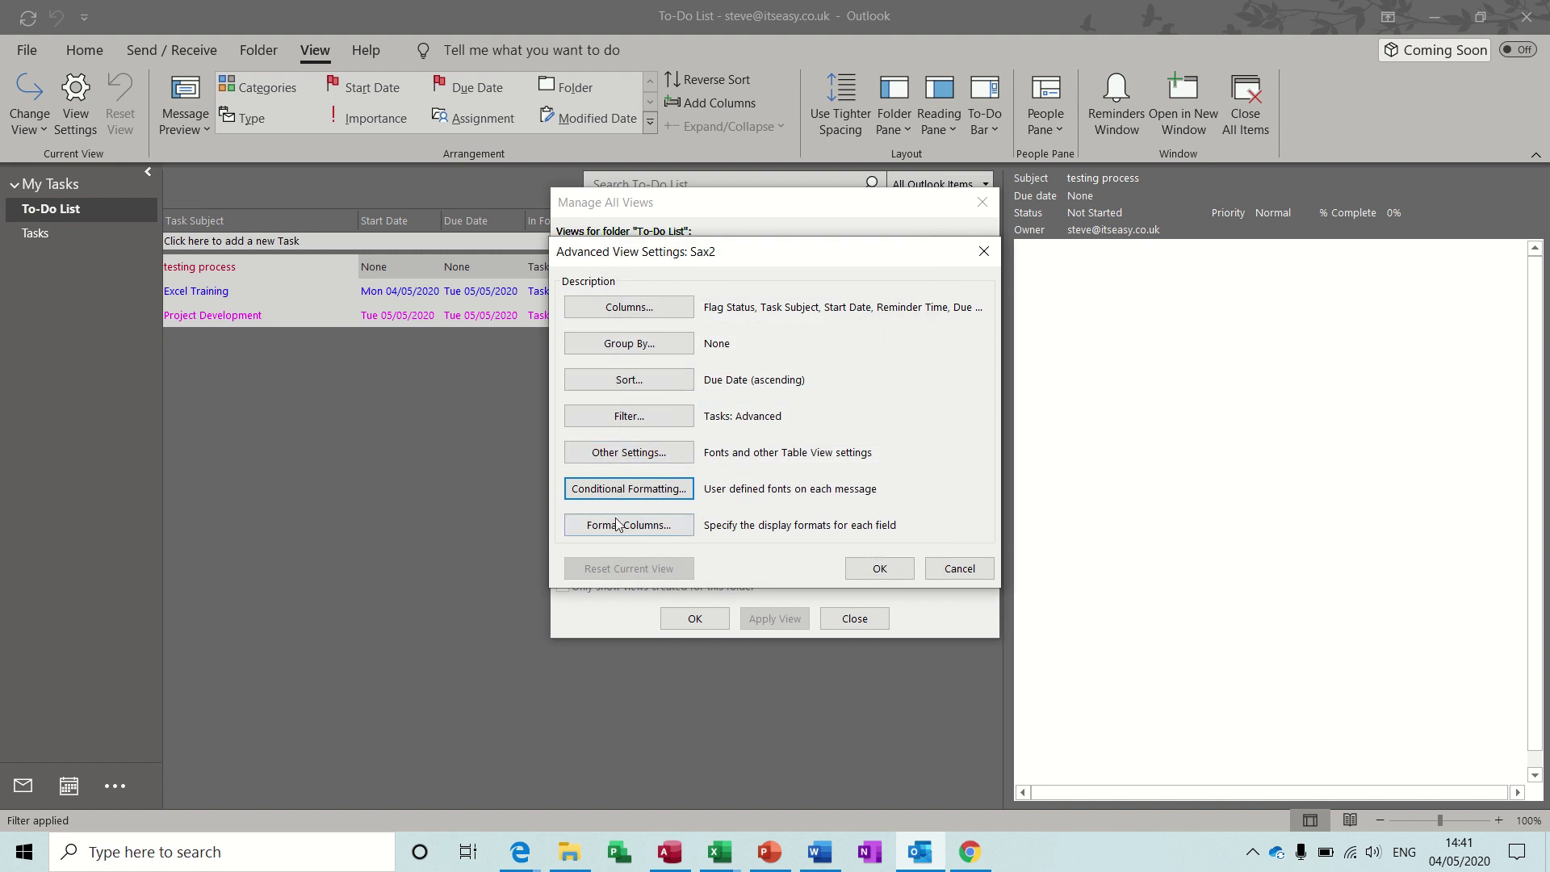
pyautogui.click(860, 568)
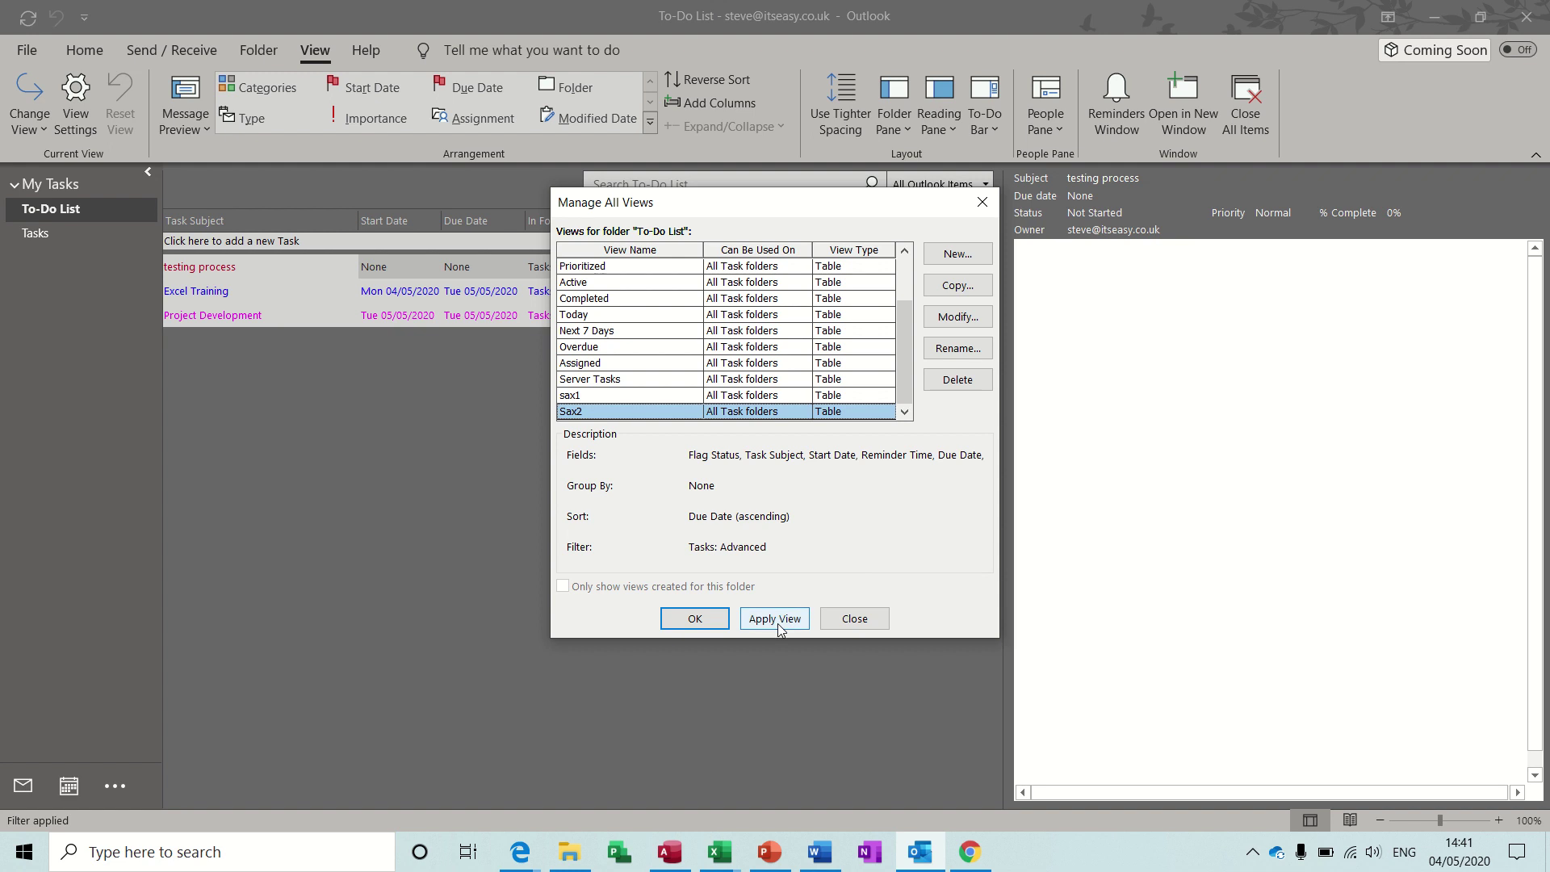
pyautogui.click(775, 619)
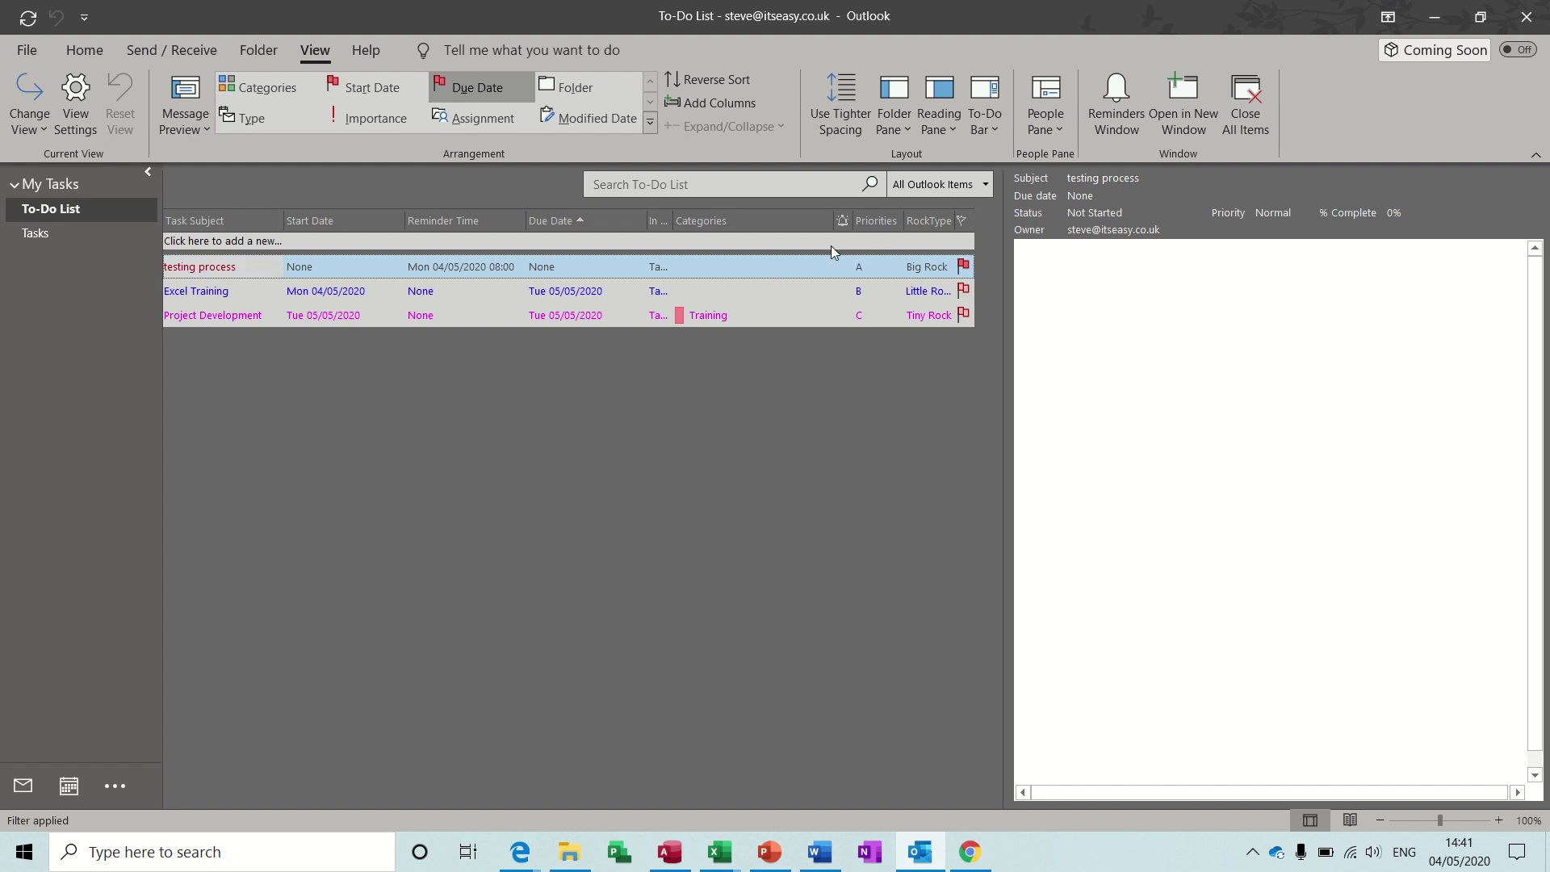
# Step: Remove the In Folder and Reminder Time columns and narrow the Categories column
pyautogui.doubleClick(671, 222)
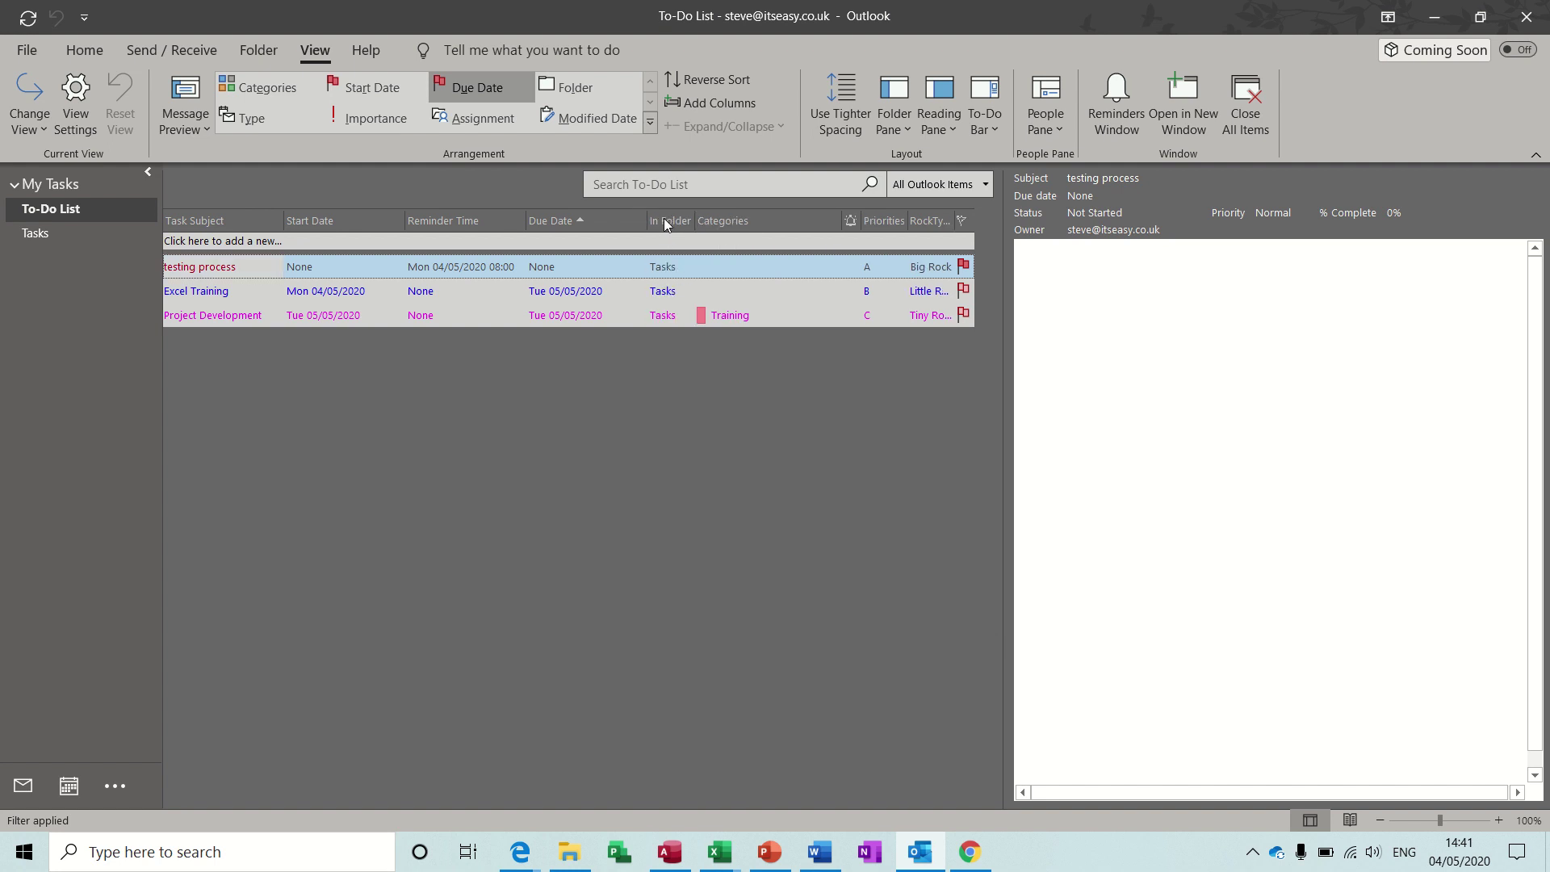
pyautogui.moveTo(663, 218); pyautogui.dragTo(480, 450)
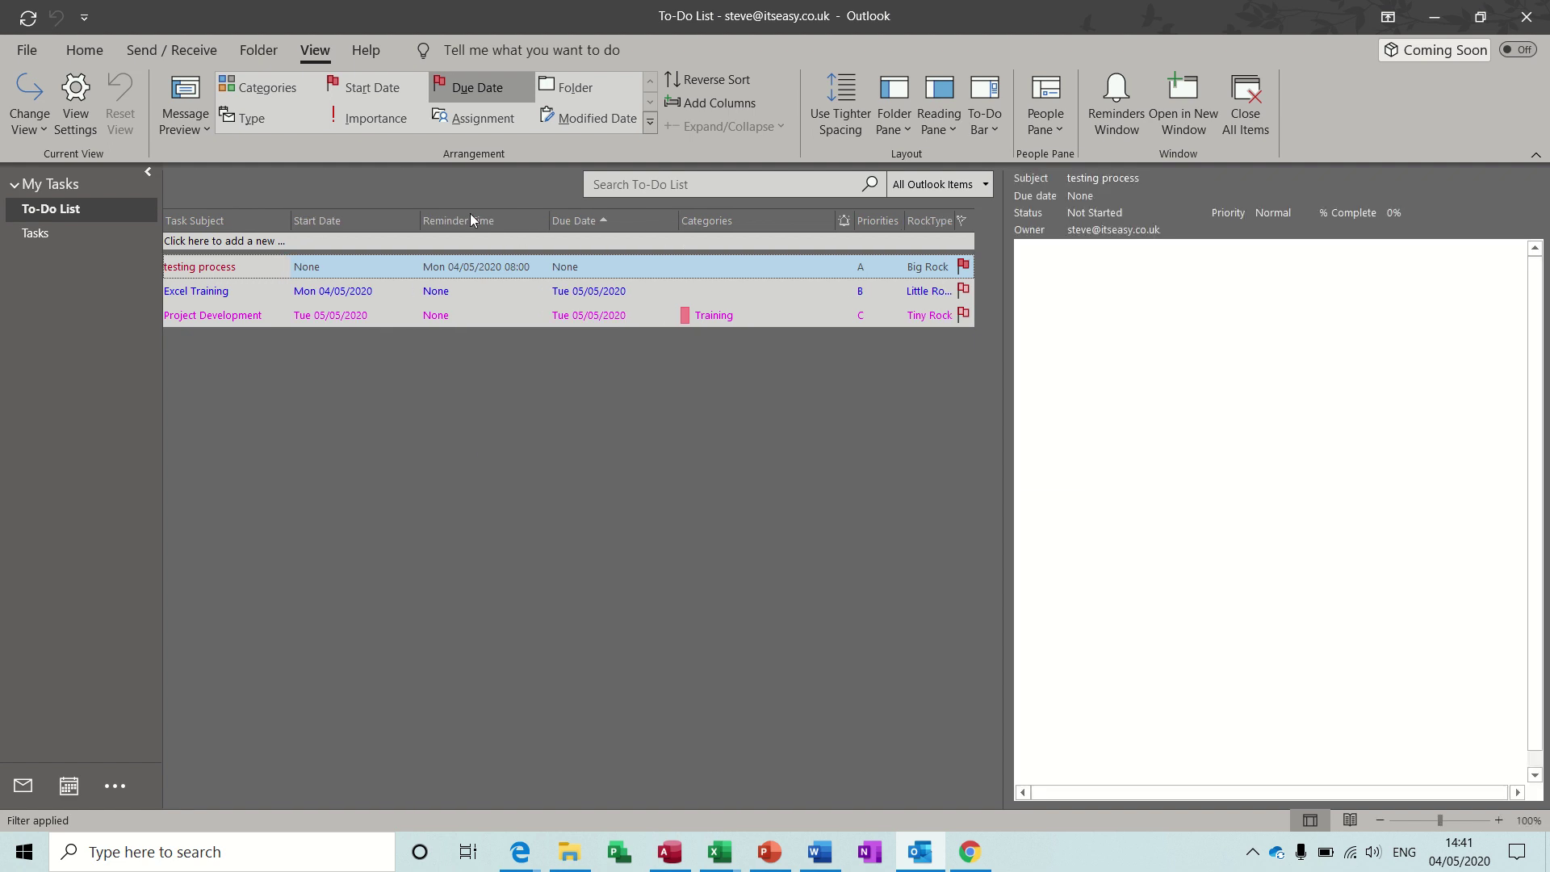
pyautogui.moveTo(469, 213); pyautogui.dragTo(366, 419)
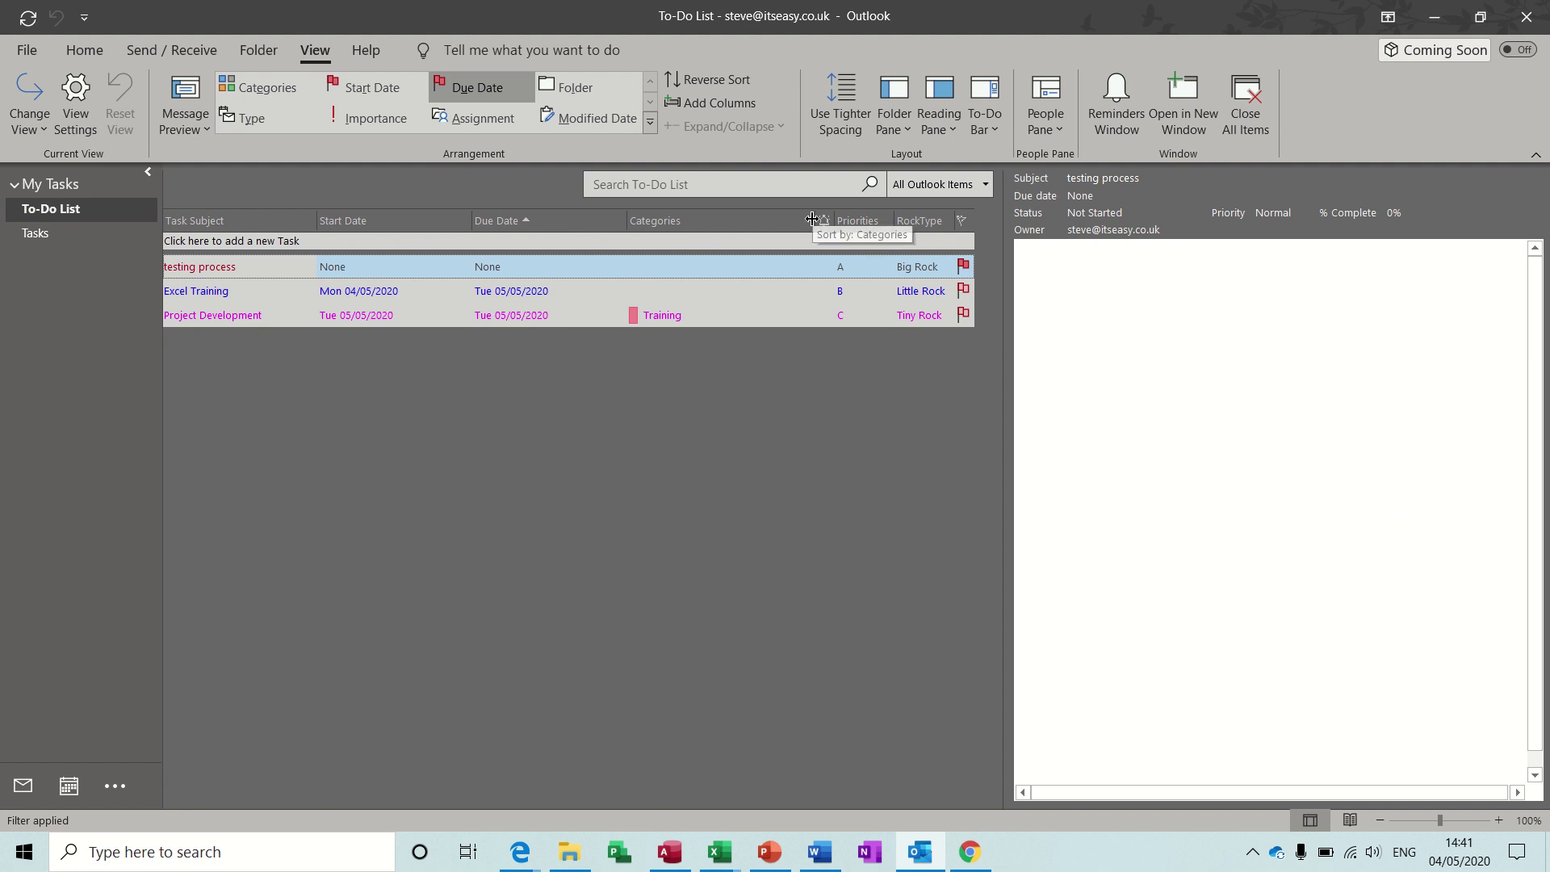
pyautogui.moveTo(812, 219); pyautogui.dragTo(686, 219)
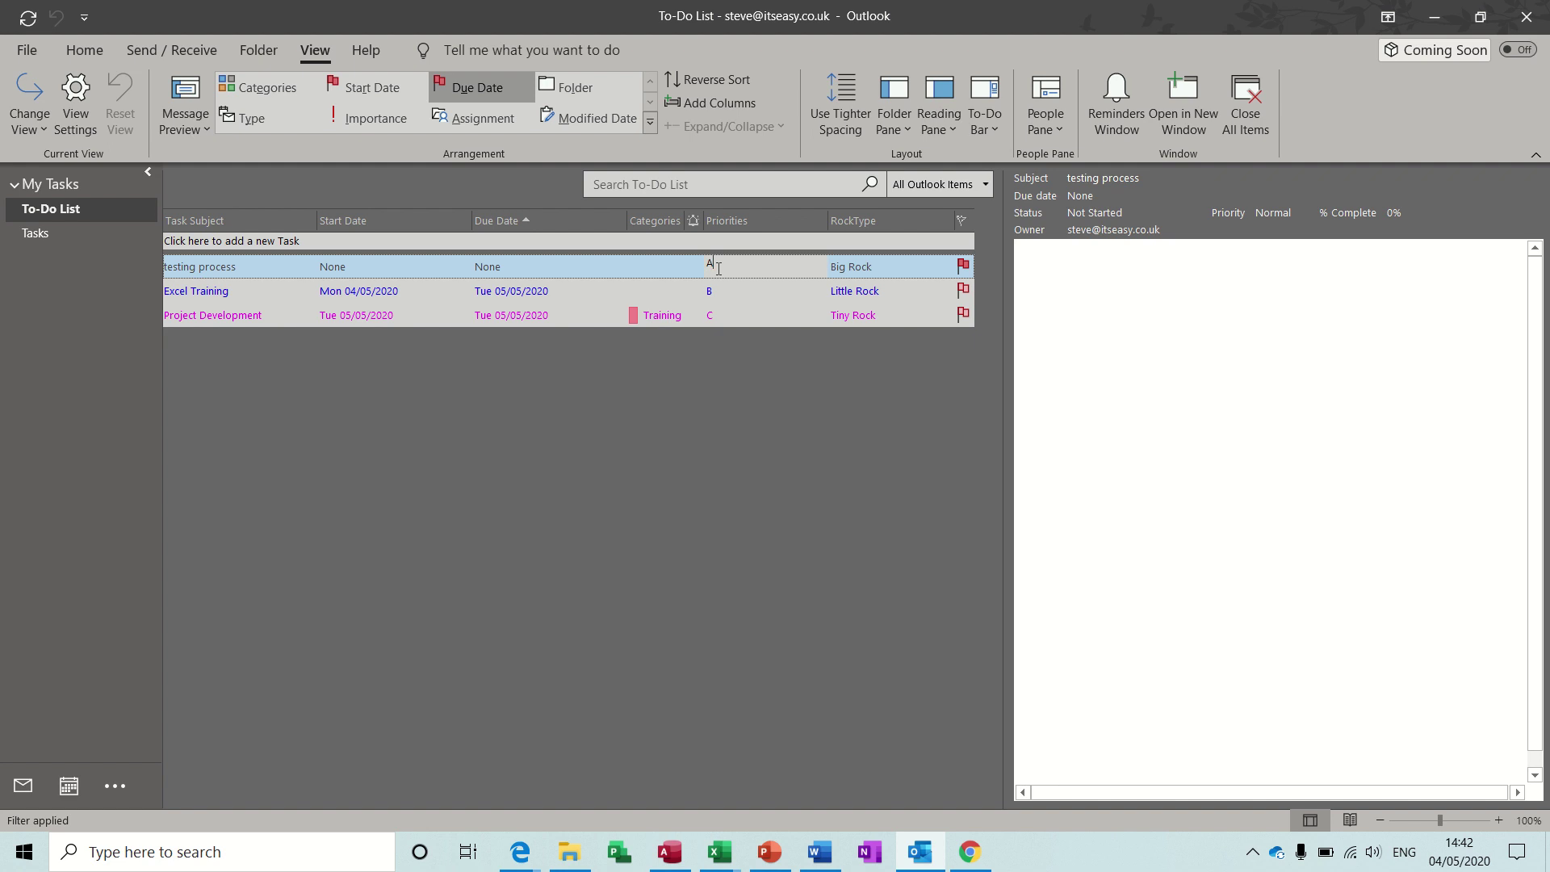
# Step: Set testing process to B, Excel Training to C, Project Development to A, then sort by Priorities
pyautogui.press('BackSpace')
pyautogui.write('B')
pyautogui.click(747, 292)
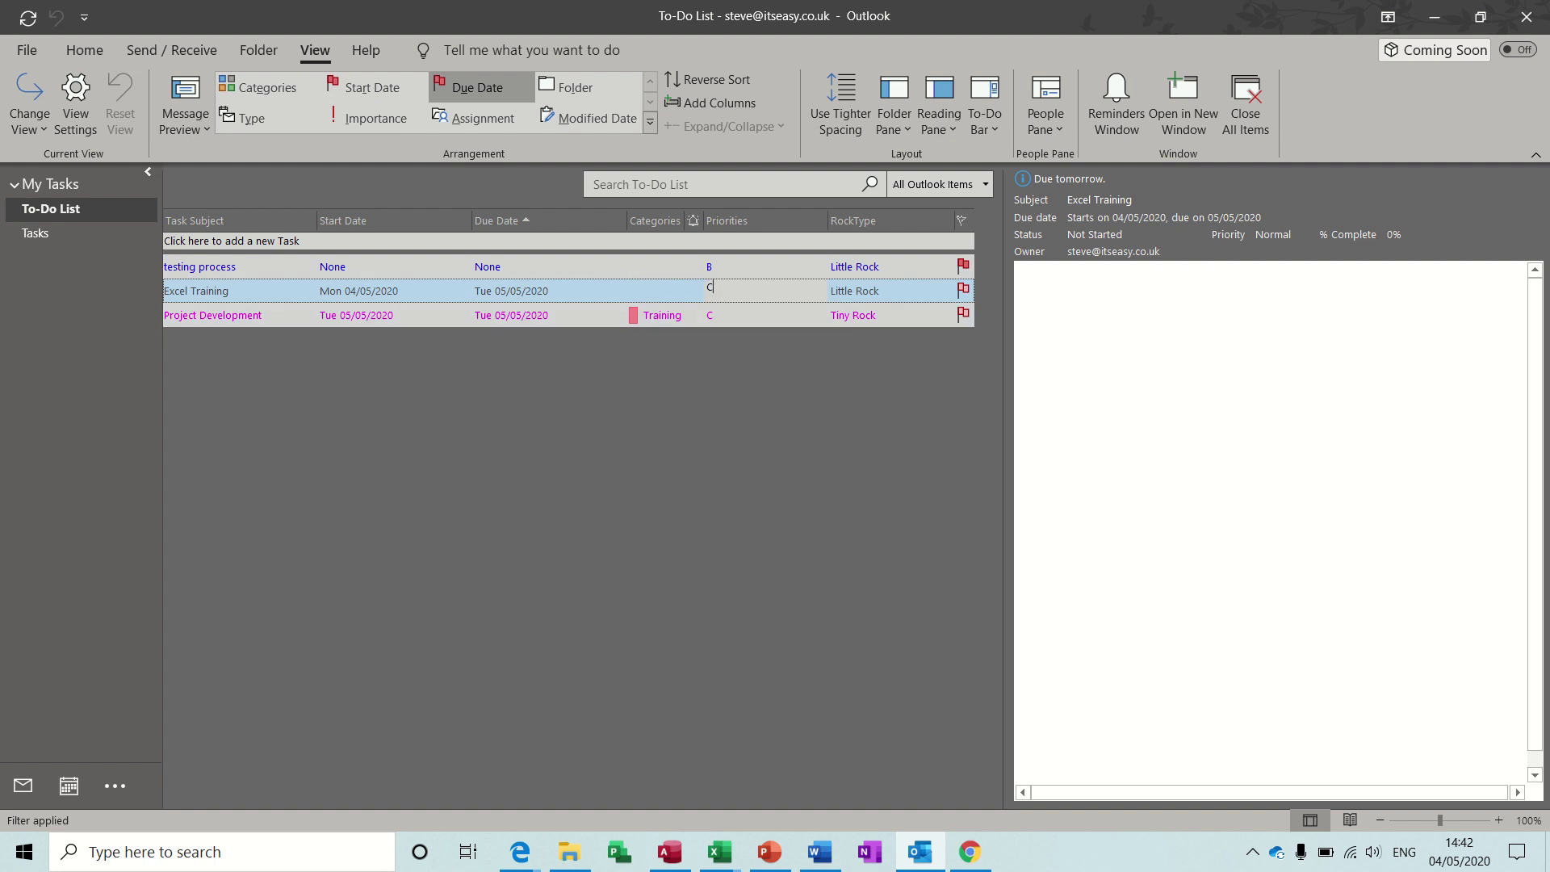
pyautogui.press('Return')
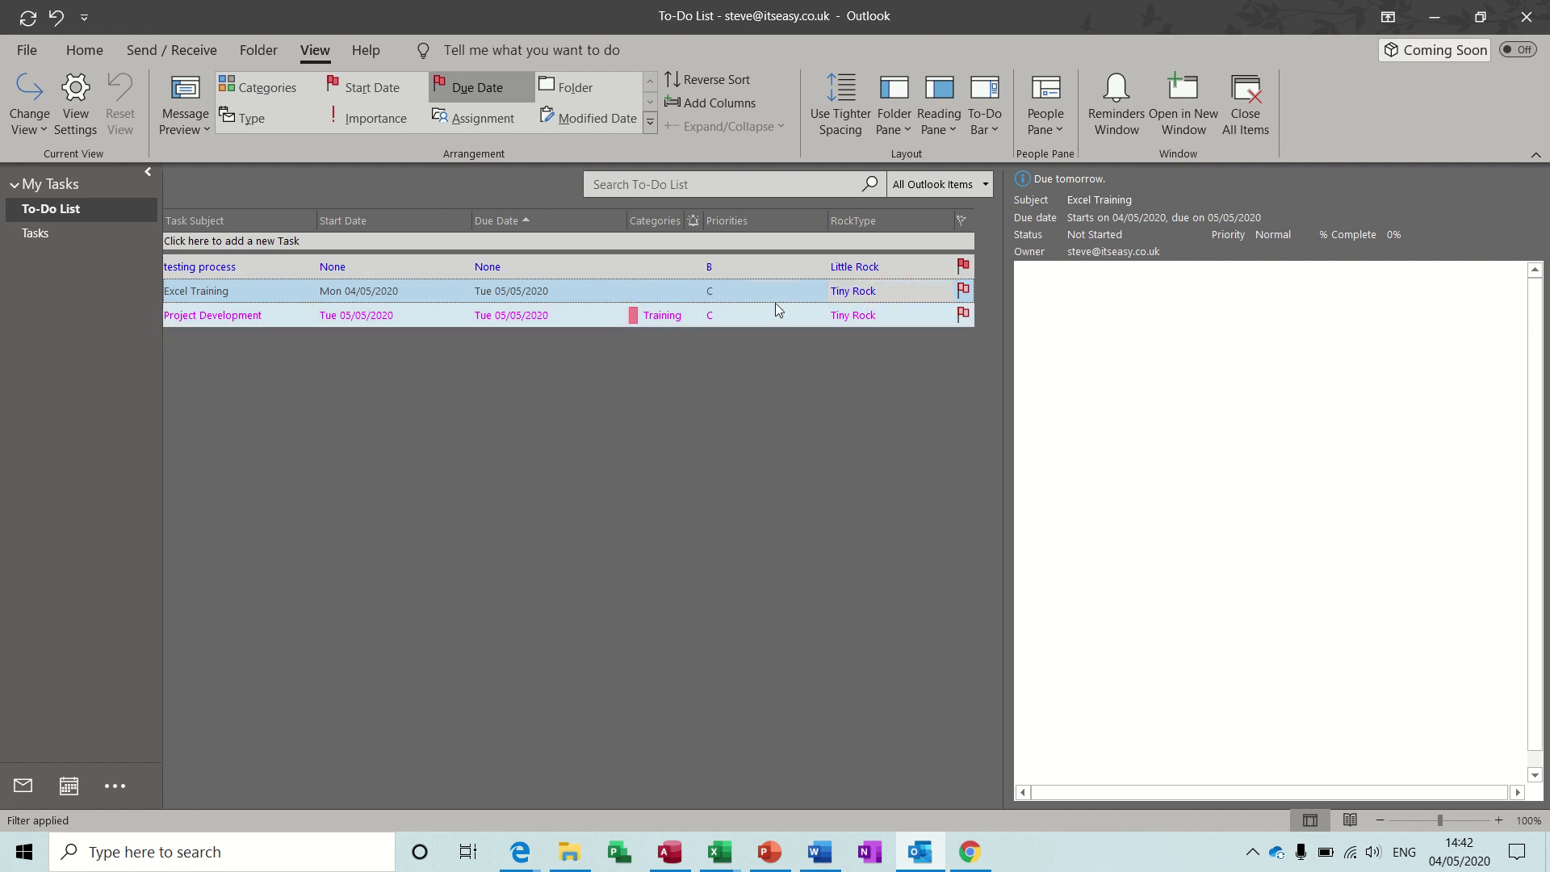
pyautogui.click(720, 317)
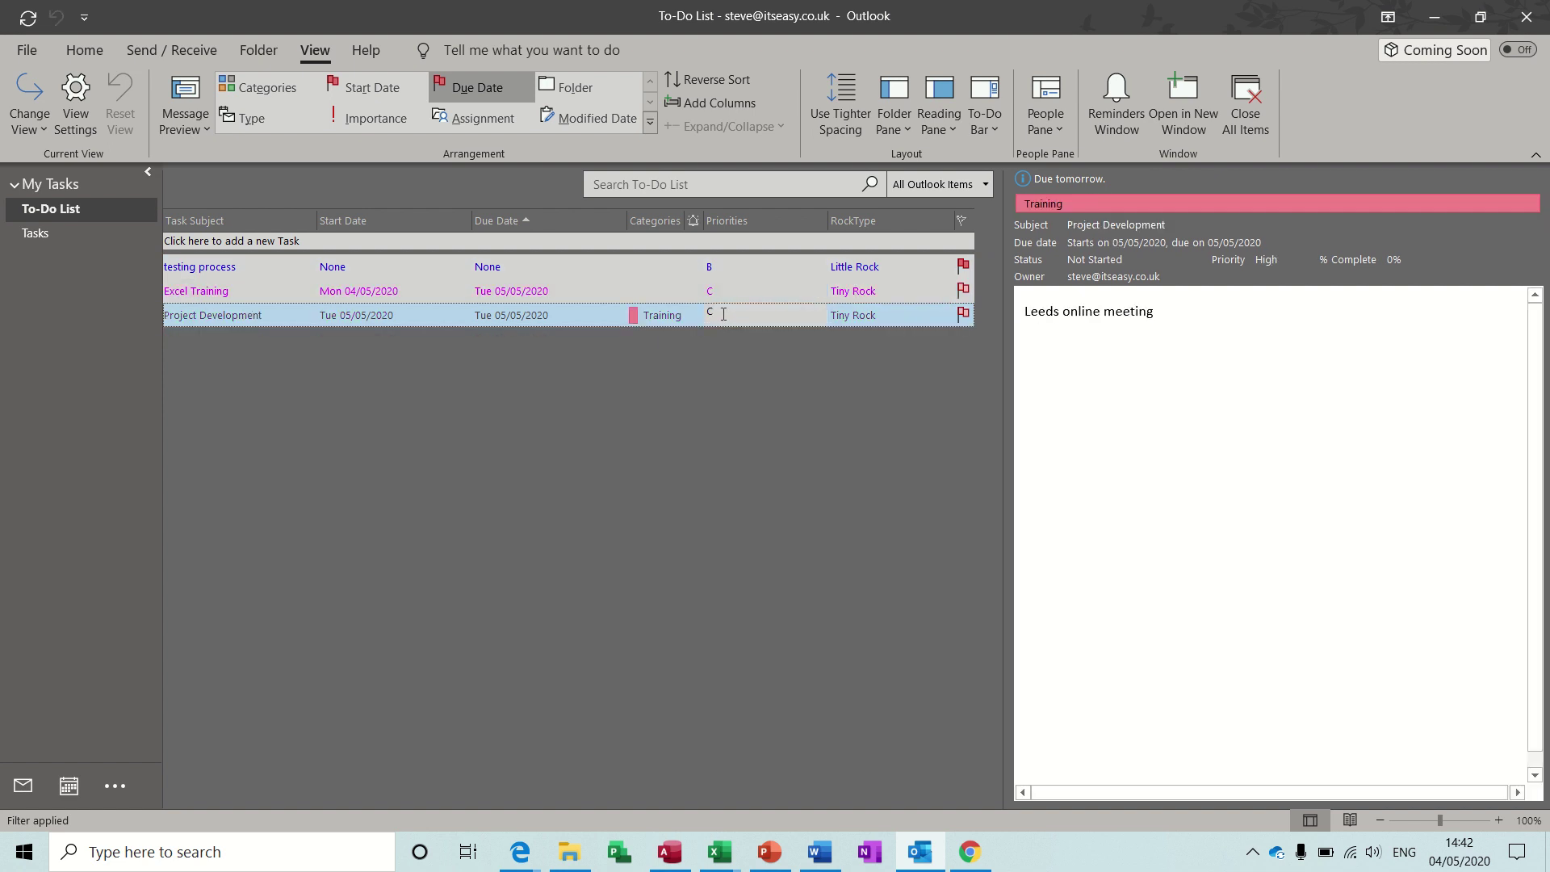
pyautogui.click(749, 292)
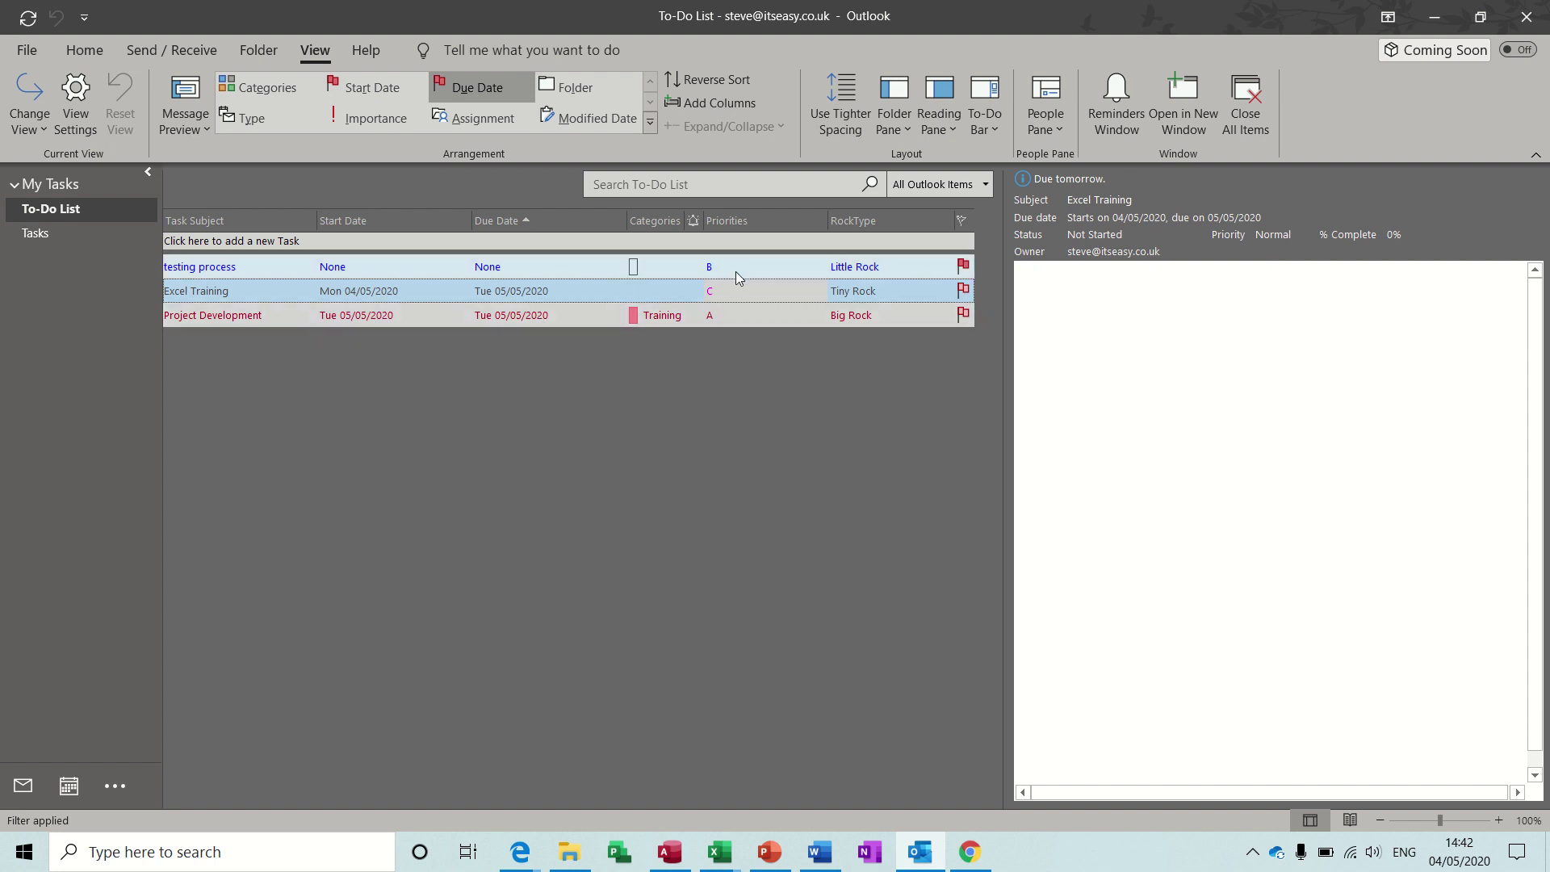
pyautogui.click(730, 221)
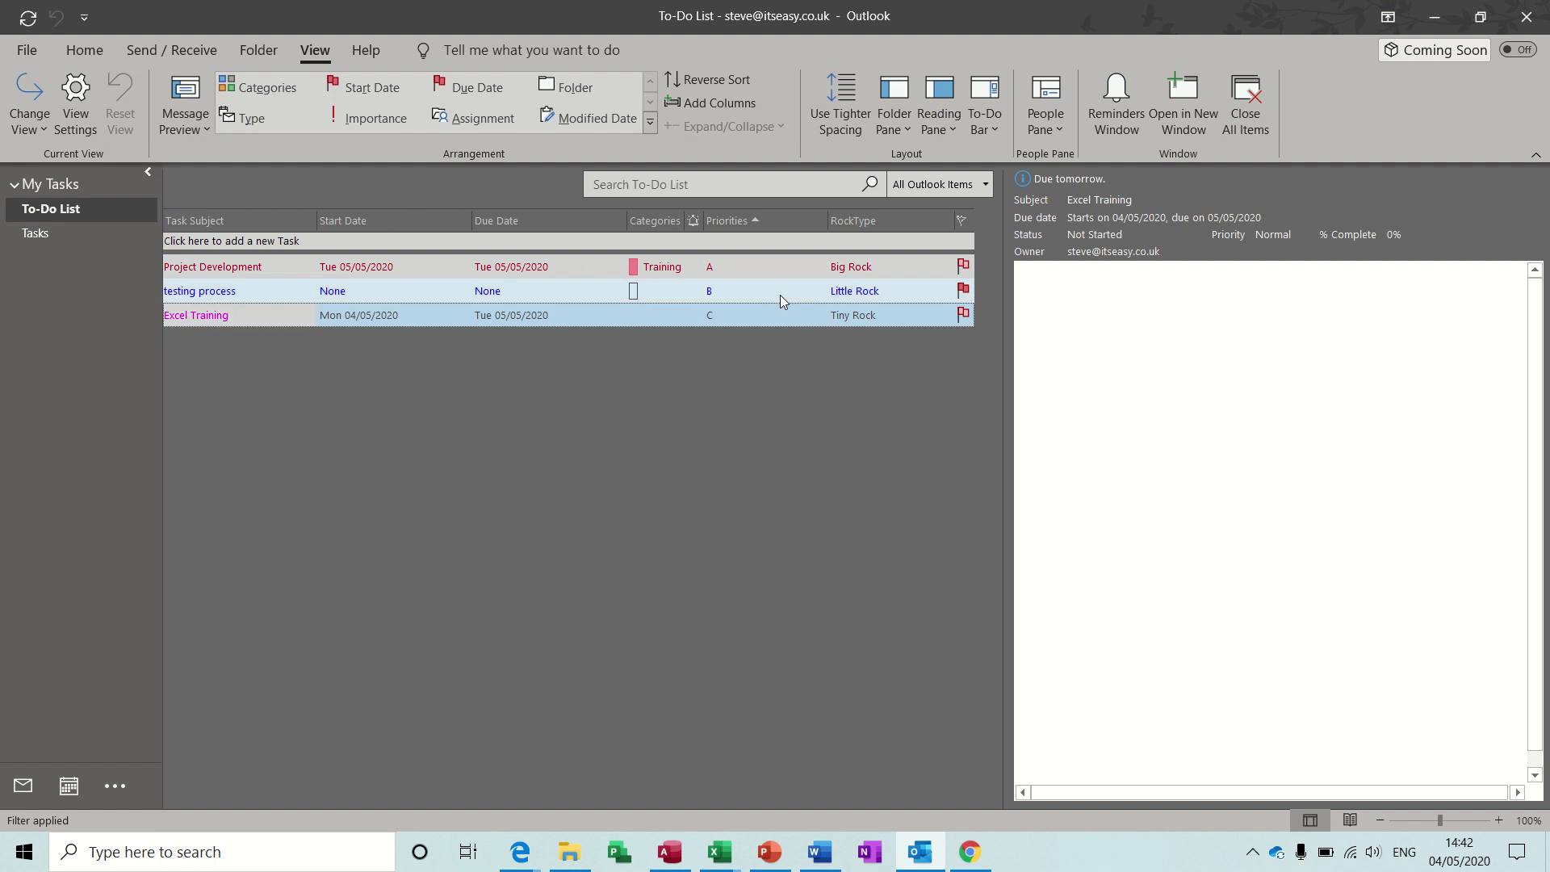
# Step: From the Field Chooser's user-defined fields in folder, create a new text field named Rock
pyautogui.rightClick(526, 218)
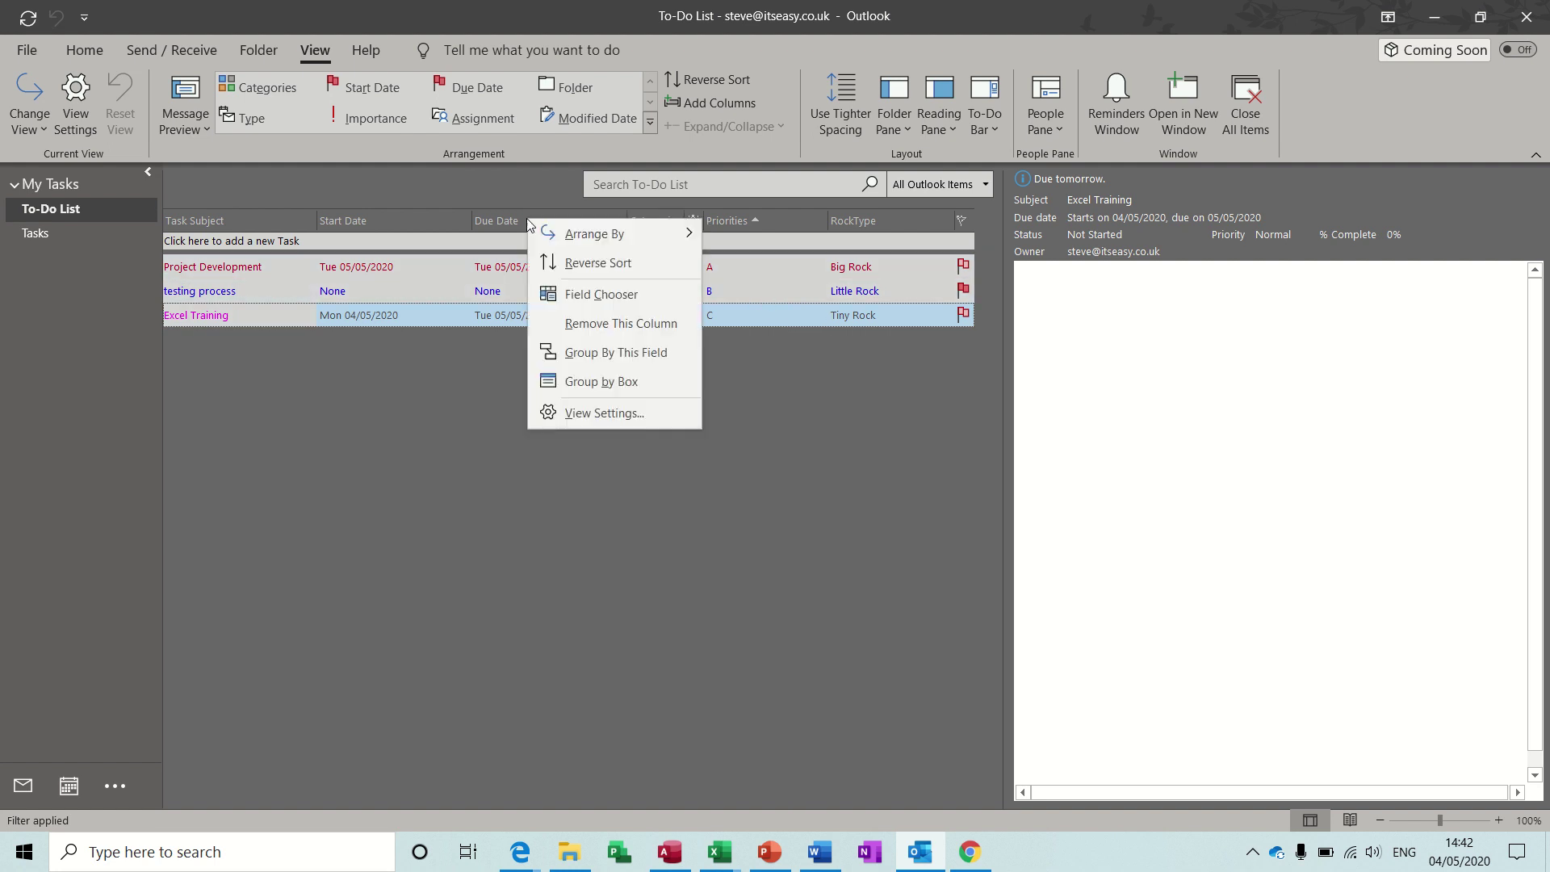
pyautogui.click(593, 292)
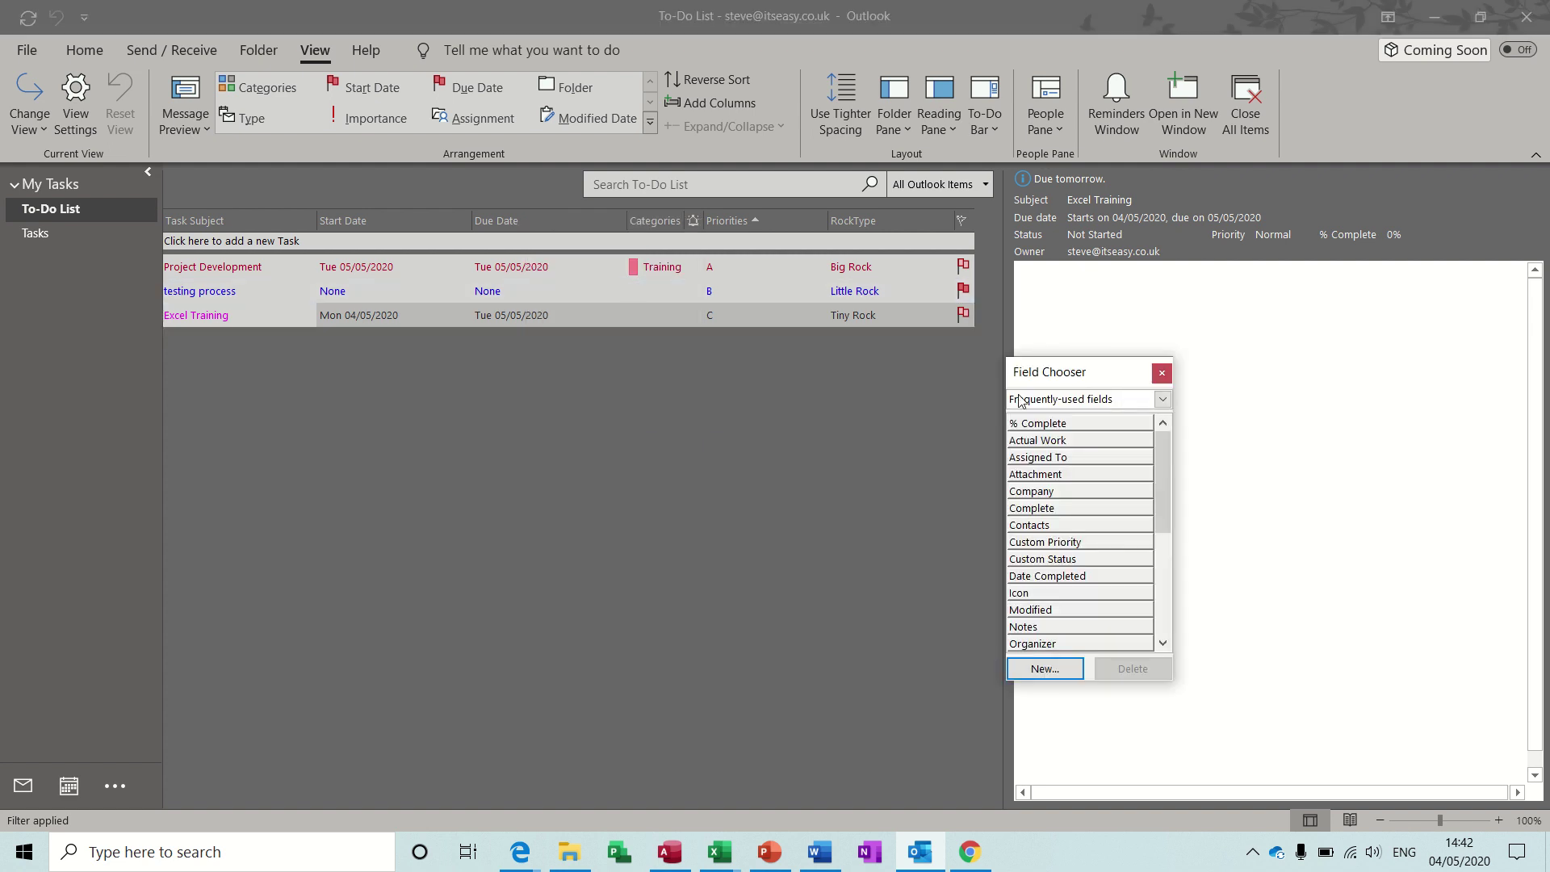
pyautogui.click(1162, 401)
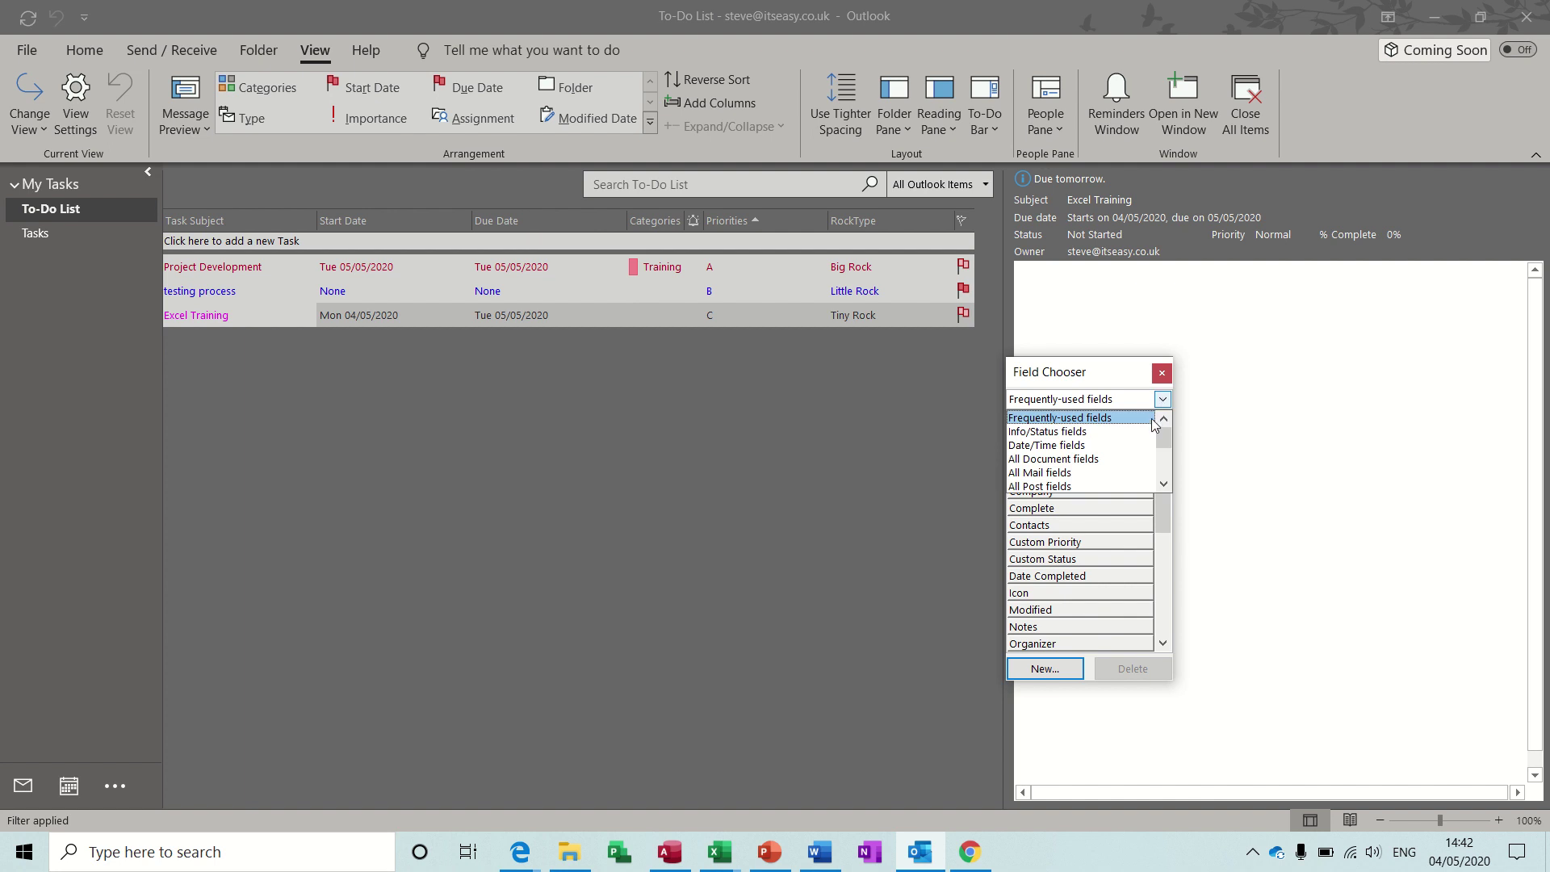
pyautogui.moveTo(1163, 452); pyautogui.dragTo(1163, 479)
pyautogui.click(1110, 460)
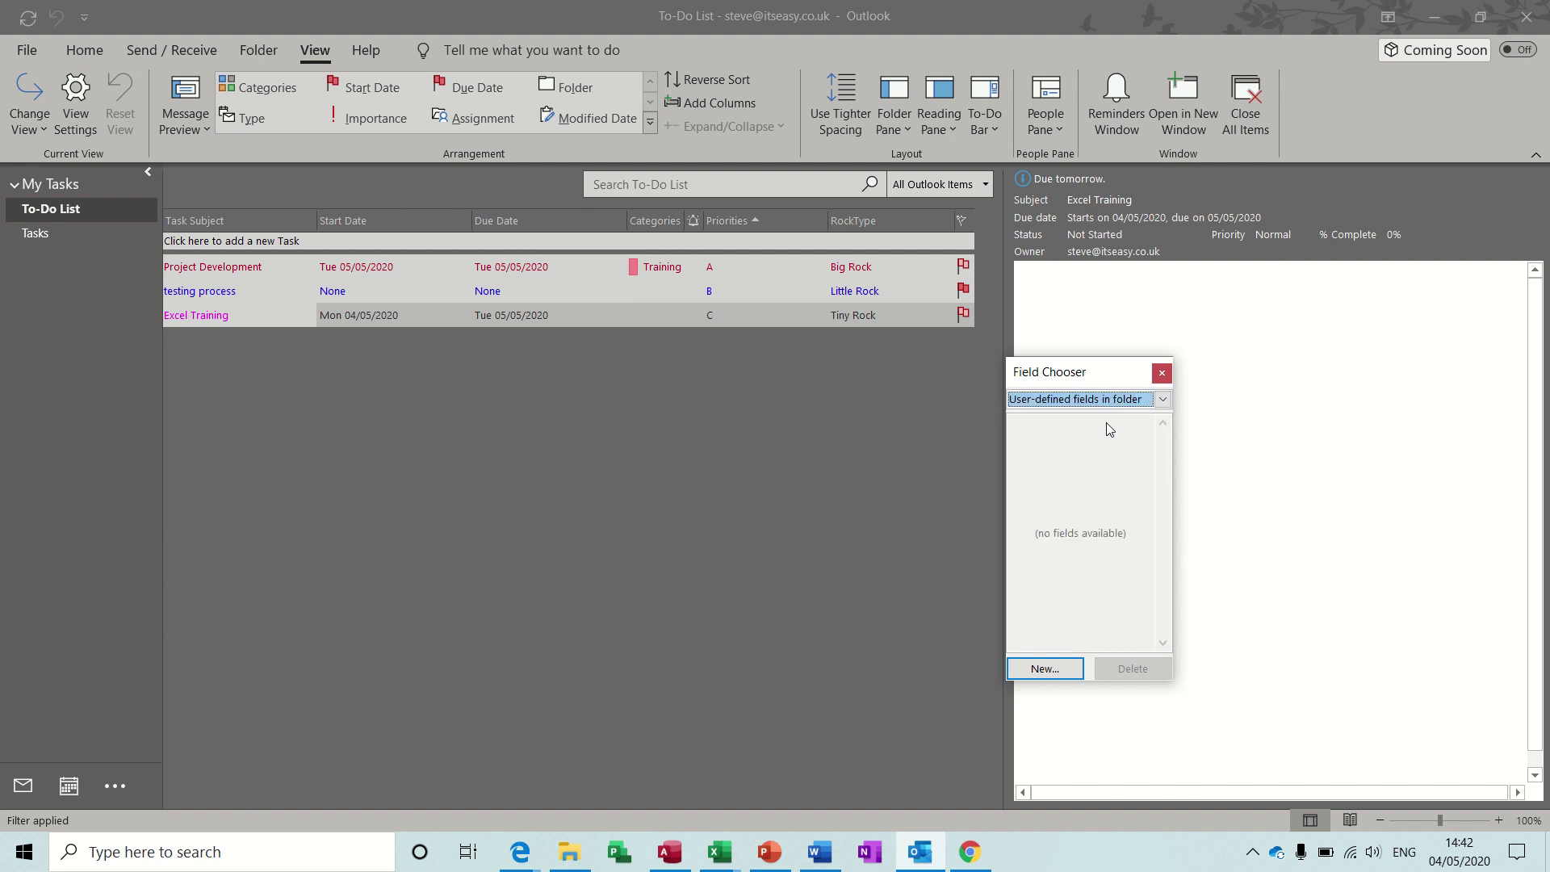
pyautogui.click(1042, 670)
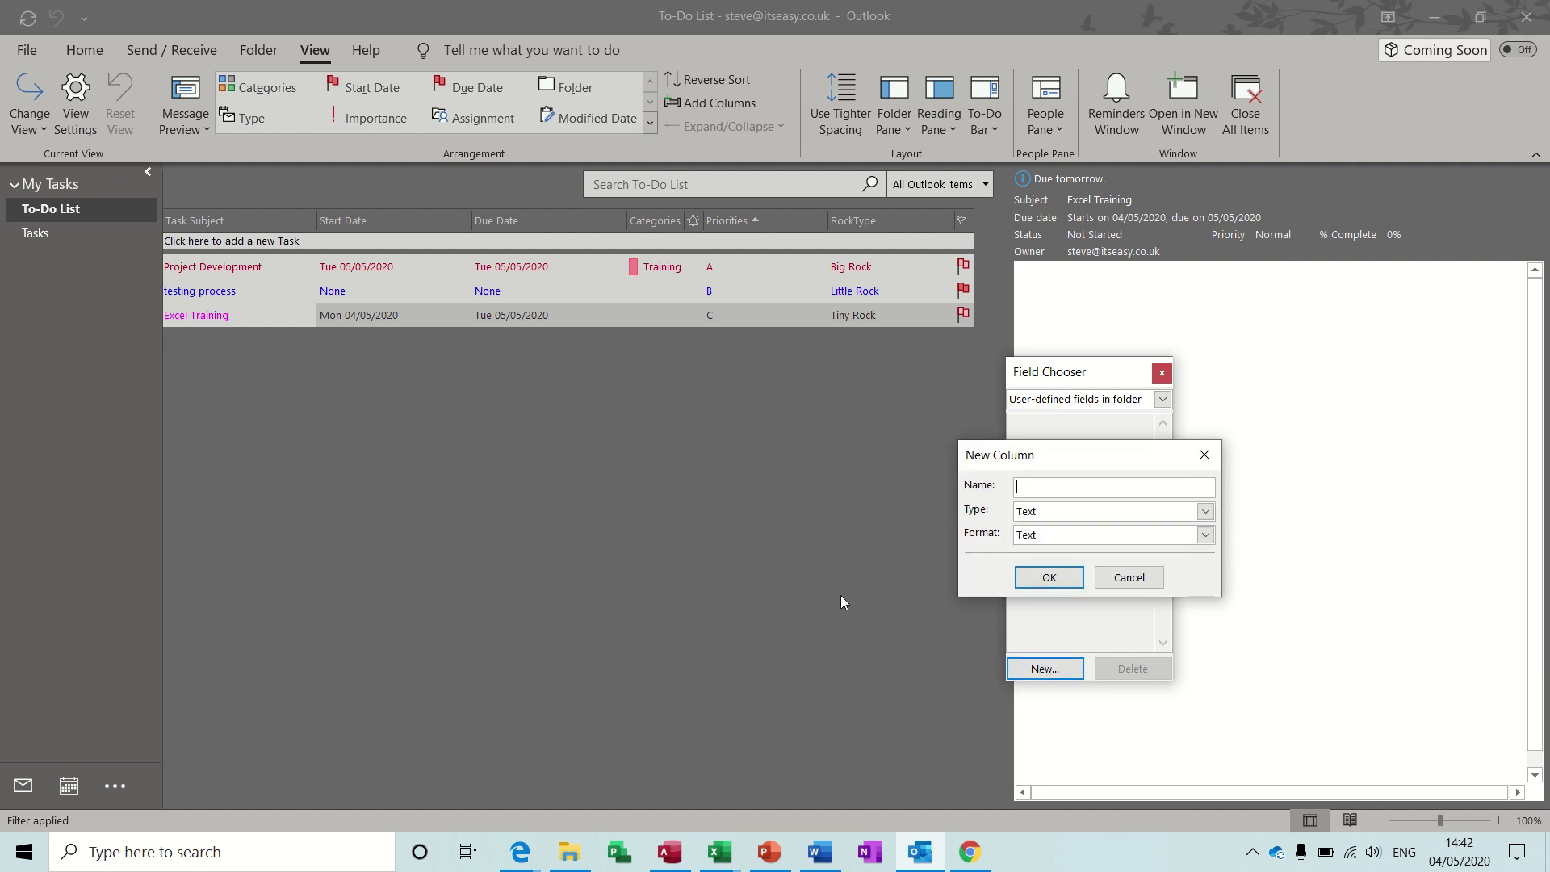
pyautogui.write('Rock')
pyautogui.click(1048, 577)
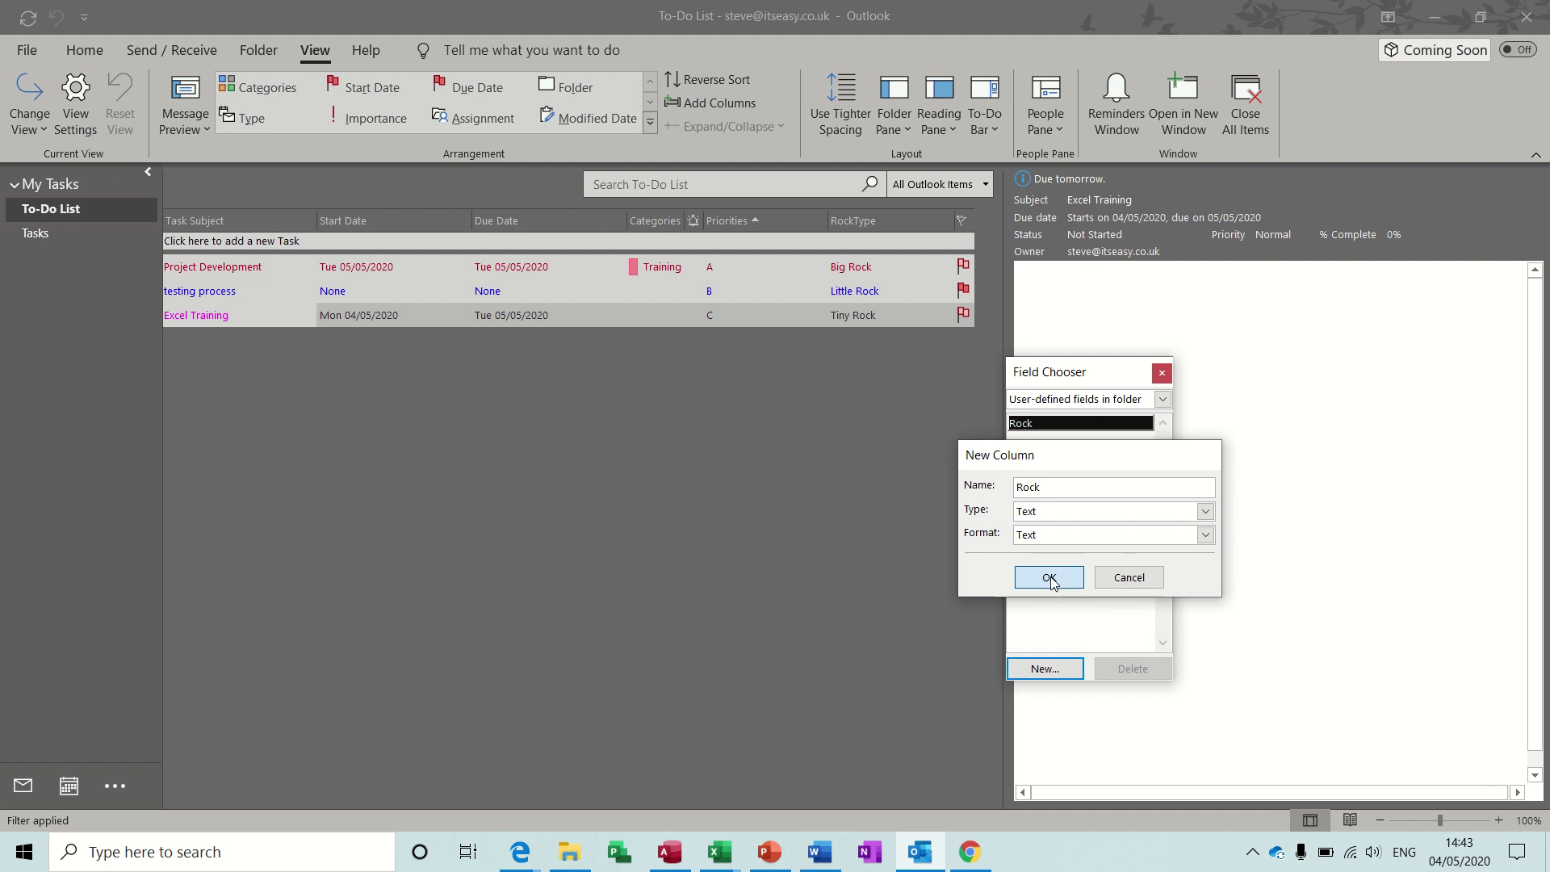
# Step: Create a new column named 'Type' with the Formula data type and open its empty formula editor
pyautogui.click(1041, 670)
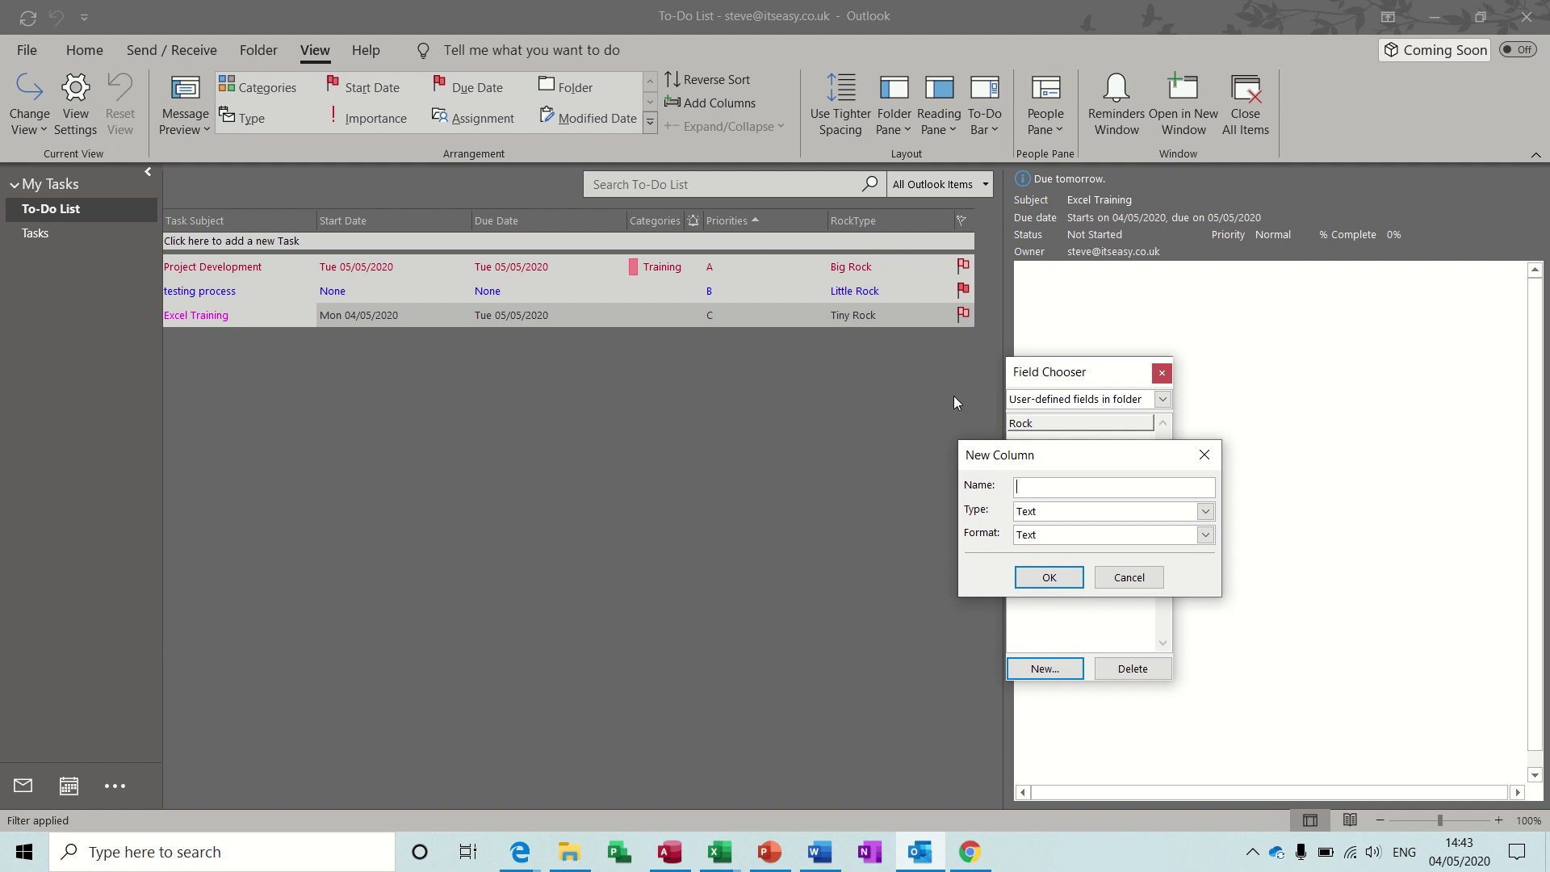
pyautogui.write('Type')
pyautogui.click(1204, 511)
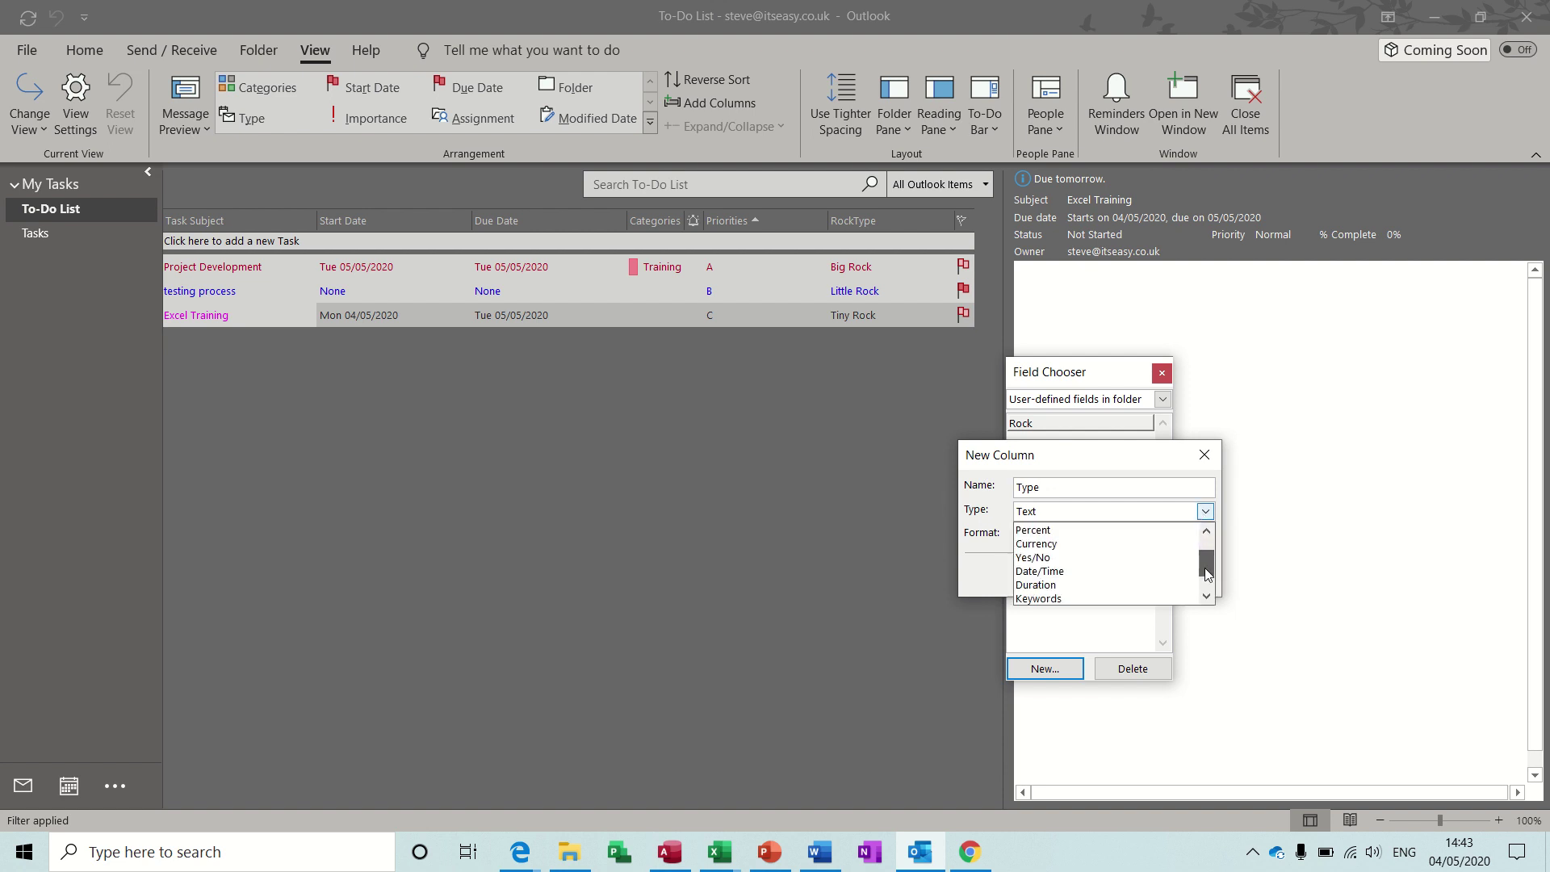
pyautogui.click(1205, 596)
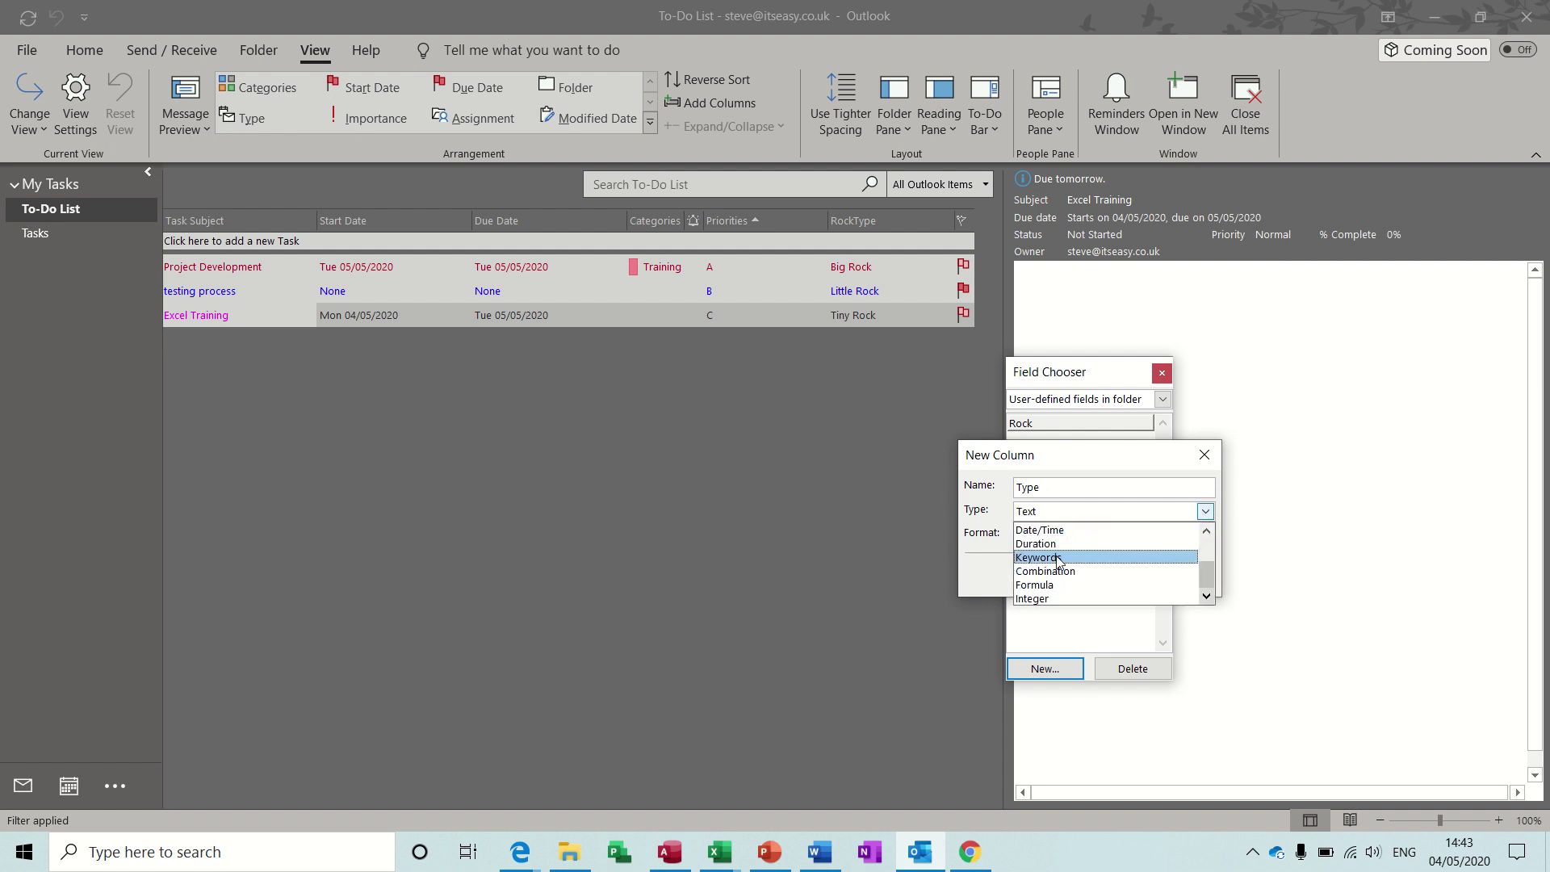
pyautogui.click(1057, 586)
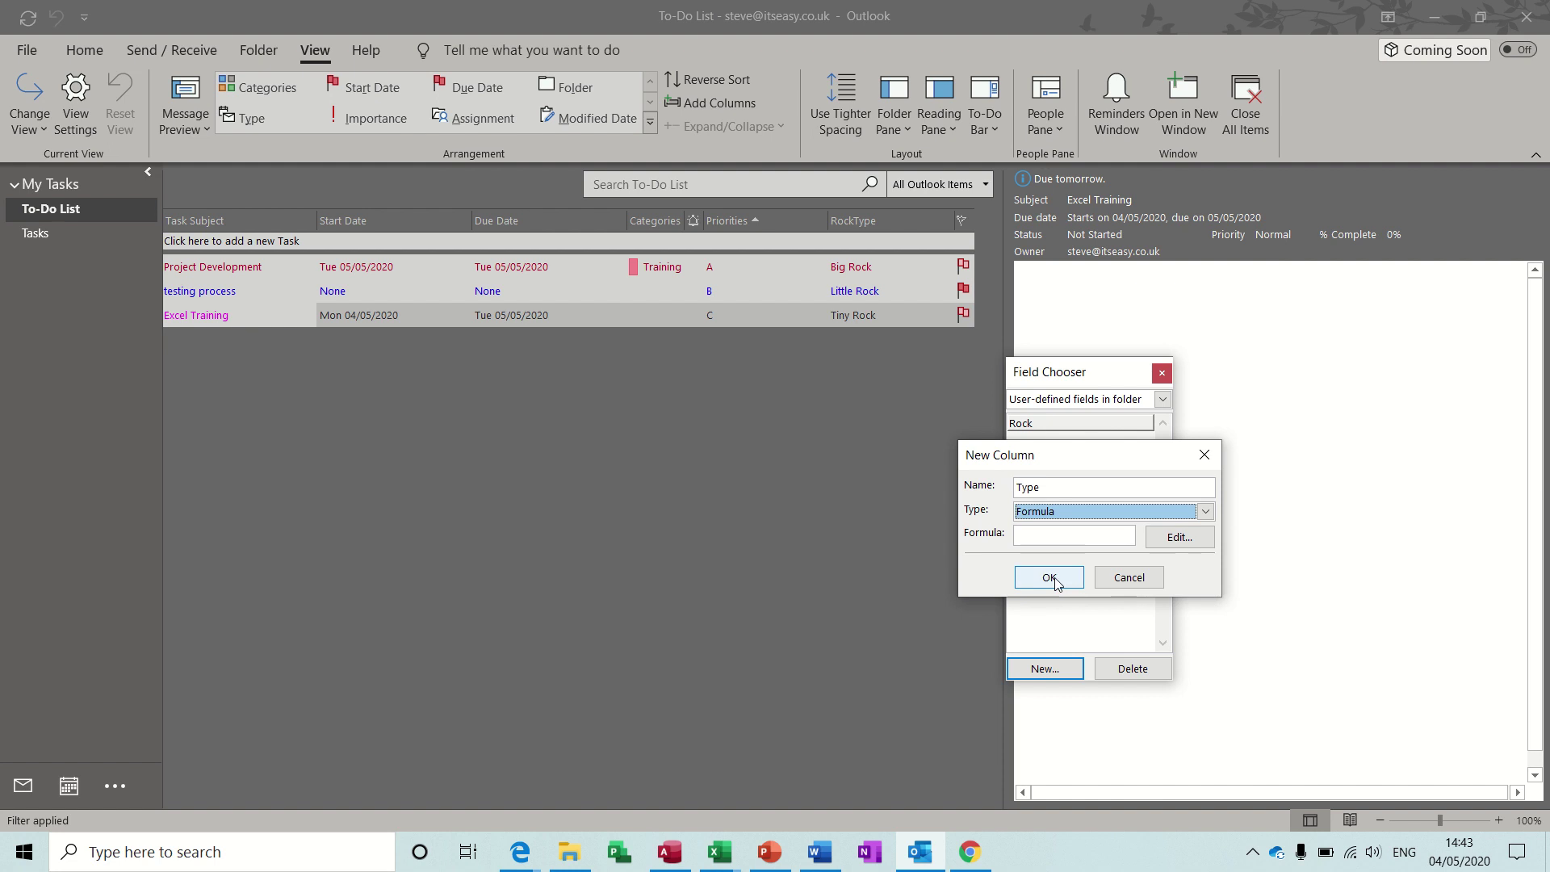
pyautogui.click(1179, 537)
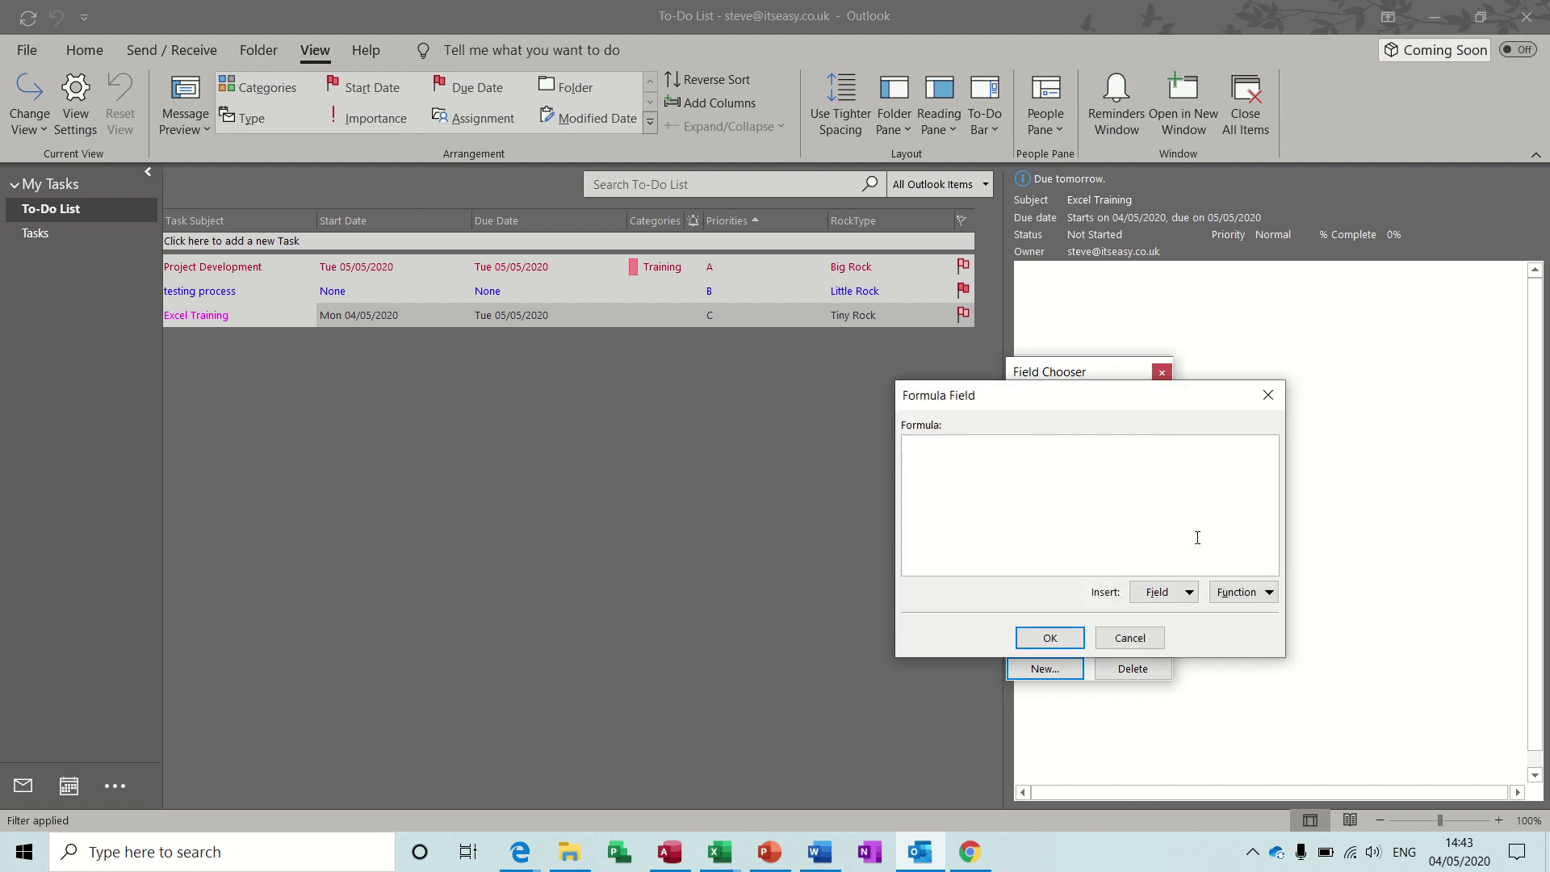
# Step: Insert a General IIf function into the Type formula and delete its placeholder arguments
pyautogui.click(1233, 595)
pyautogui.moveTo(1305, 675)
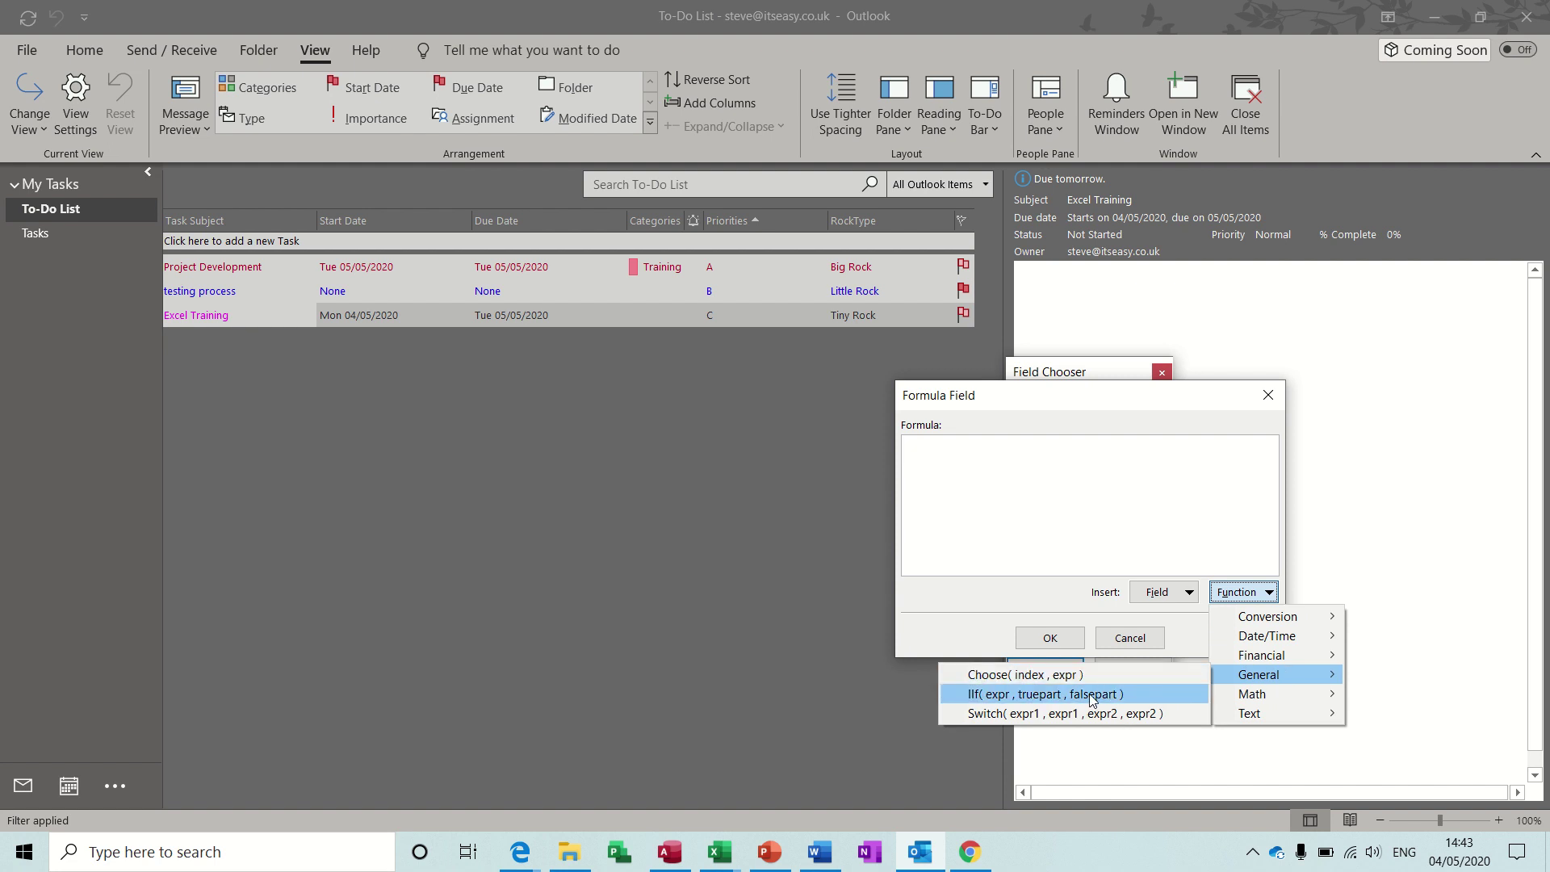
pyautogui.click(1090, 694)
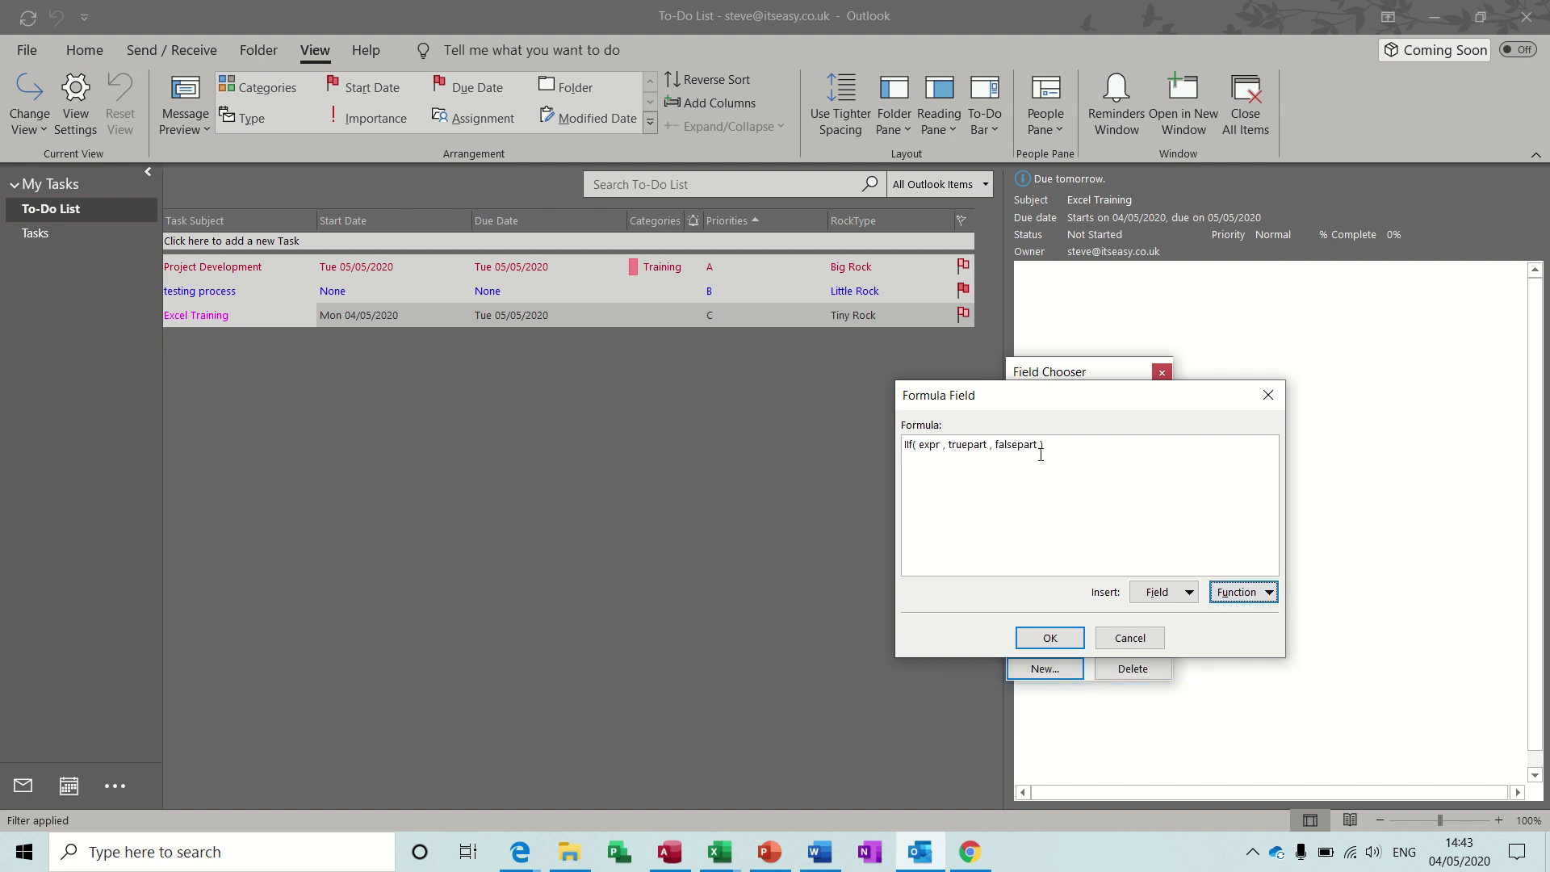
pyautogui.moveTo(1039, 447); pyautogui.dragTo(918, 443)
pyautogui.press('Delete')
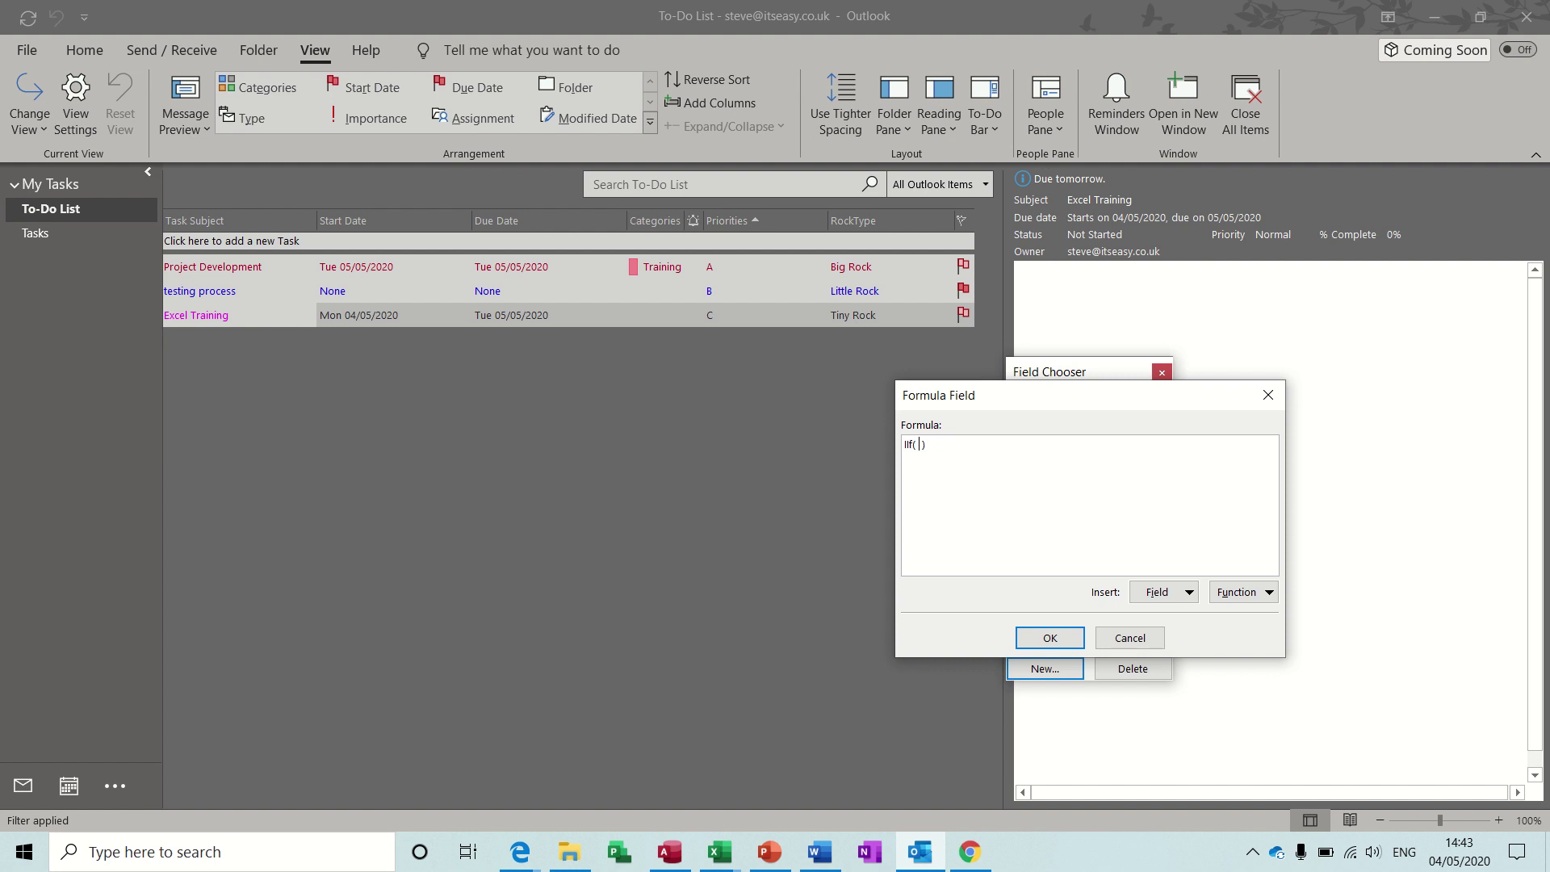
# Step: Insert the user-defined [Rock] field, then type ="A","Big" and start a nested iif(
pyautogui.click(1186, 594)
pyautogui.moveTo(1213, 563)
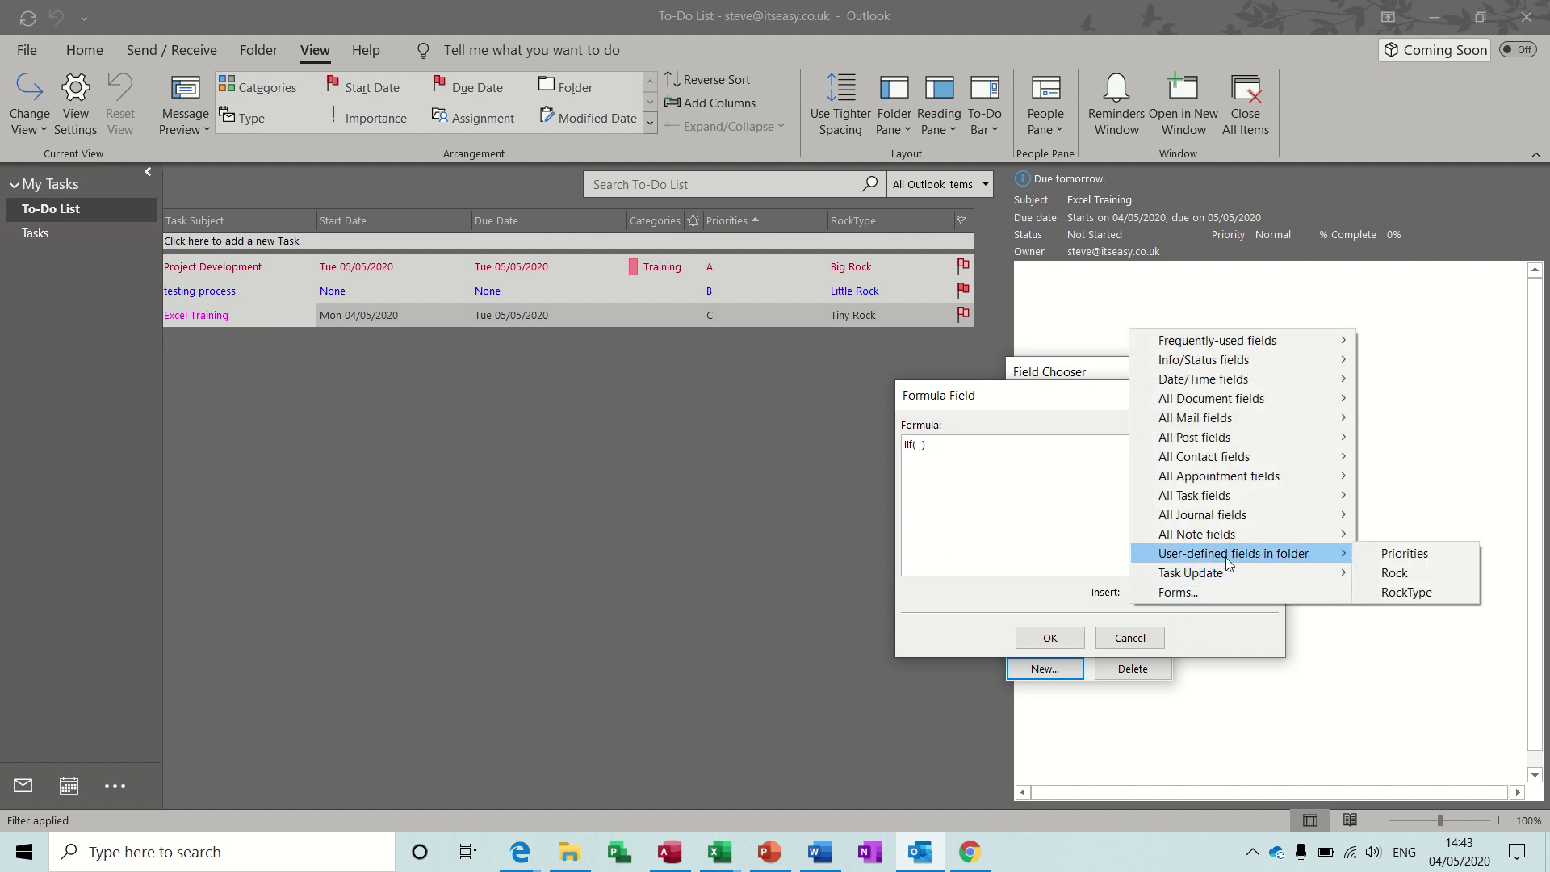
pyautogui.click(1411, 573)
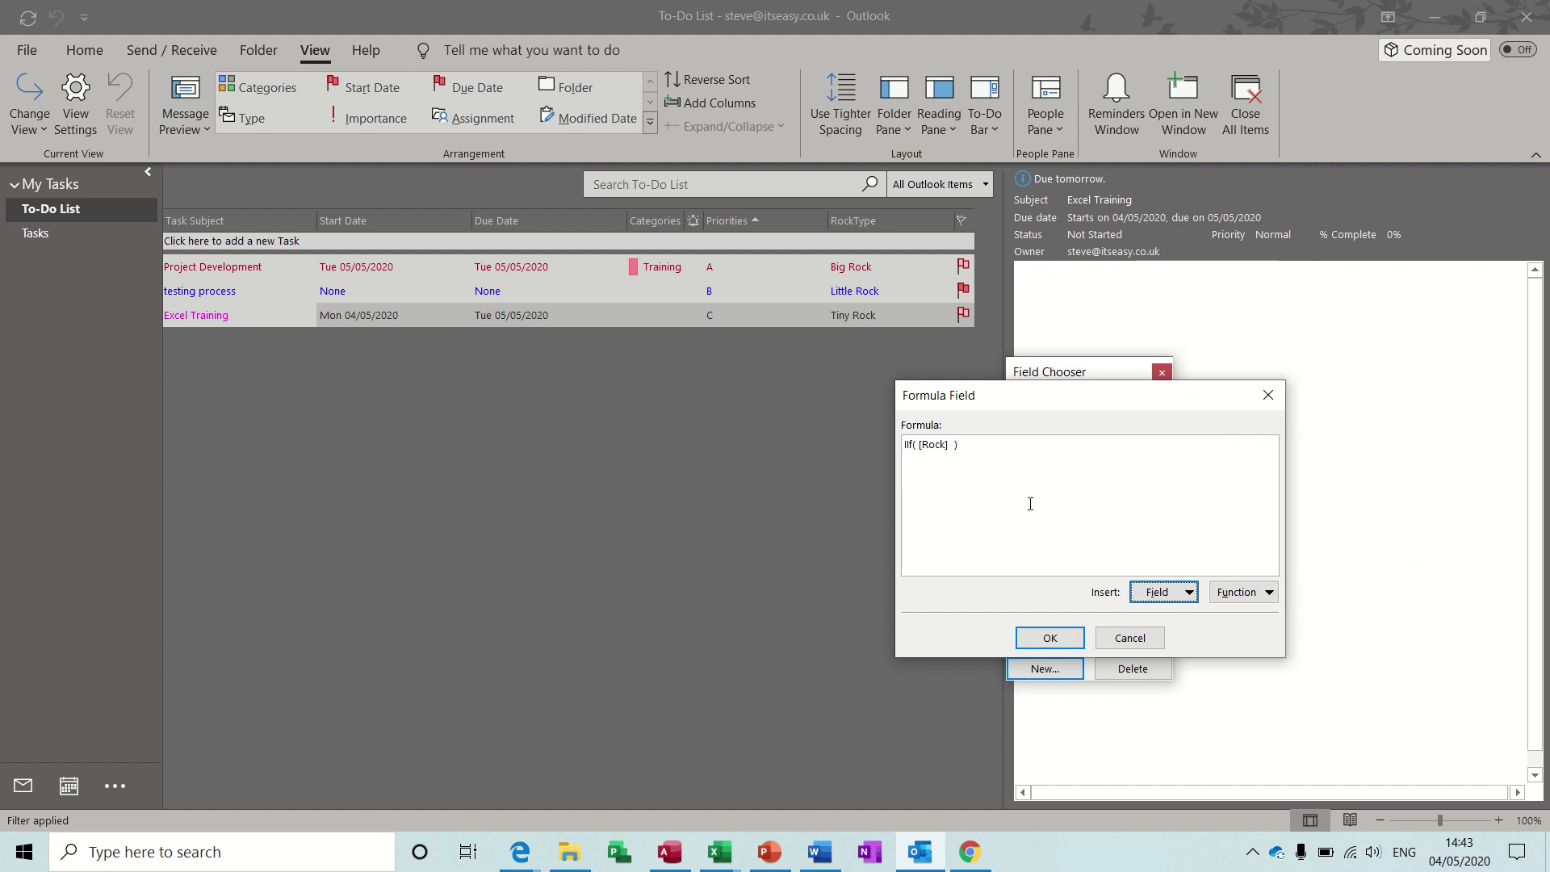
pyautogui.click(953, 447)
pyautogui.write('= ')
pyautogui.write('A",')
pyautogui.write('Big",iif(')
# Step: Fill the nested iif with [Rock] ="B","Small" and begin another iif(
pyautogui.click(1180, 594)
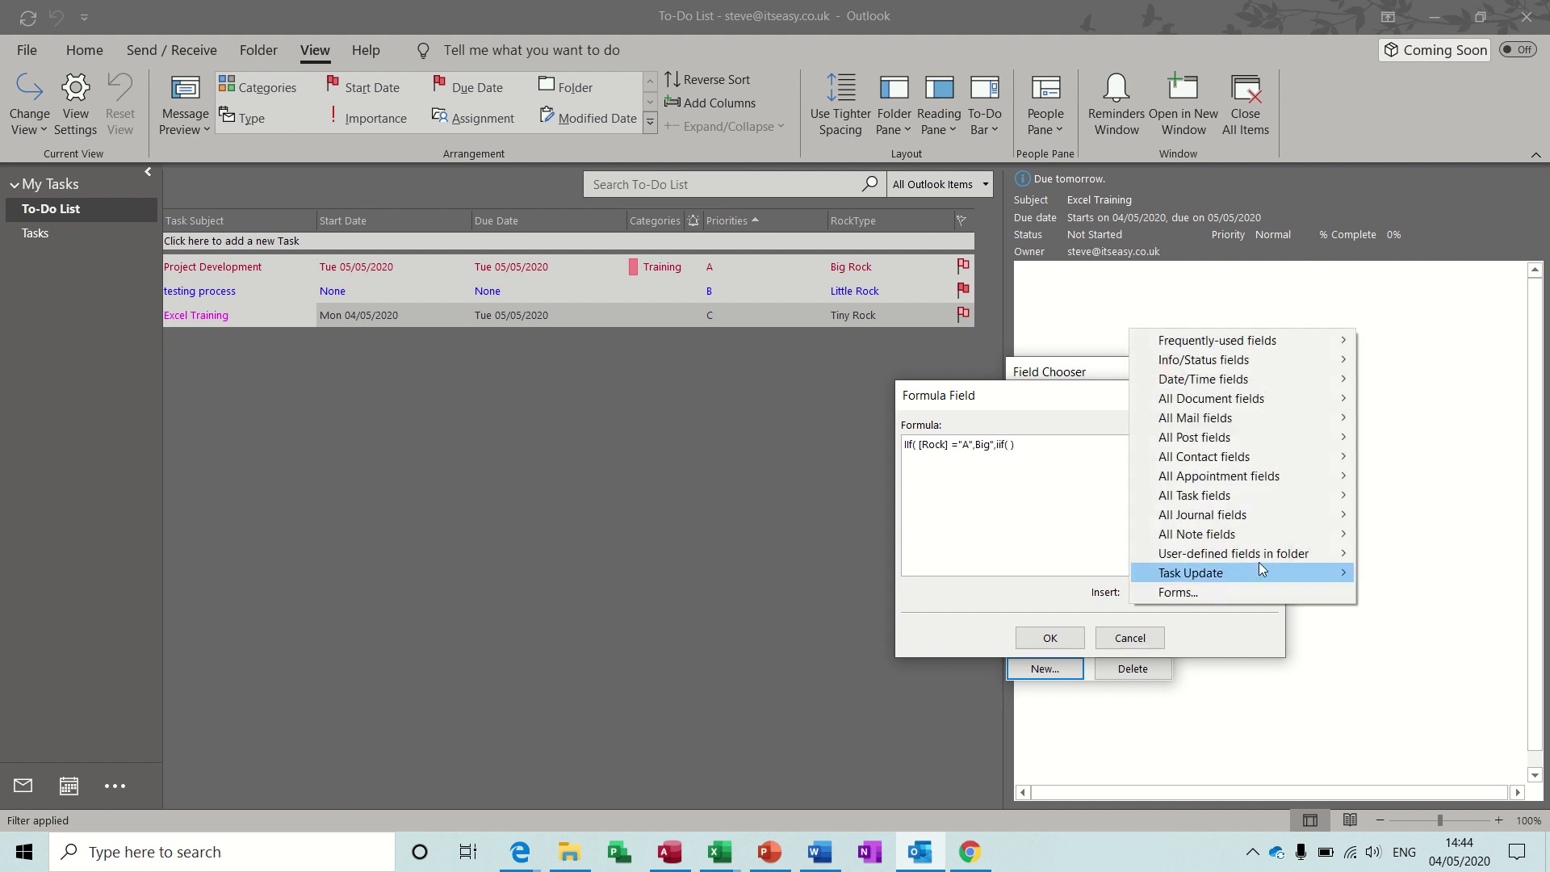
pyautogui.moveTo(1263, 555)
pyautogui.click(1383, 572)
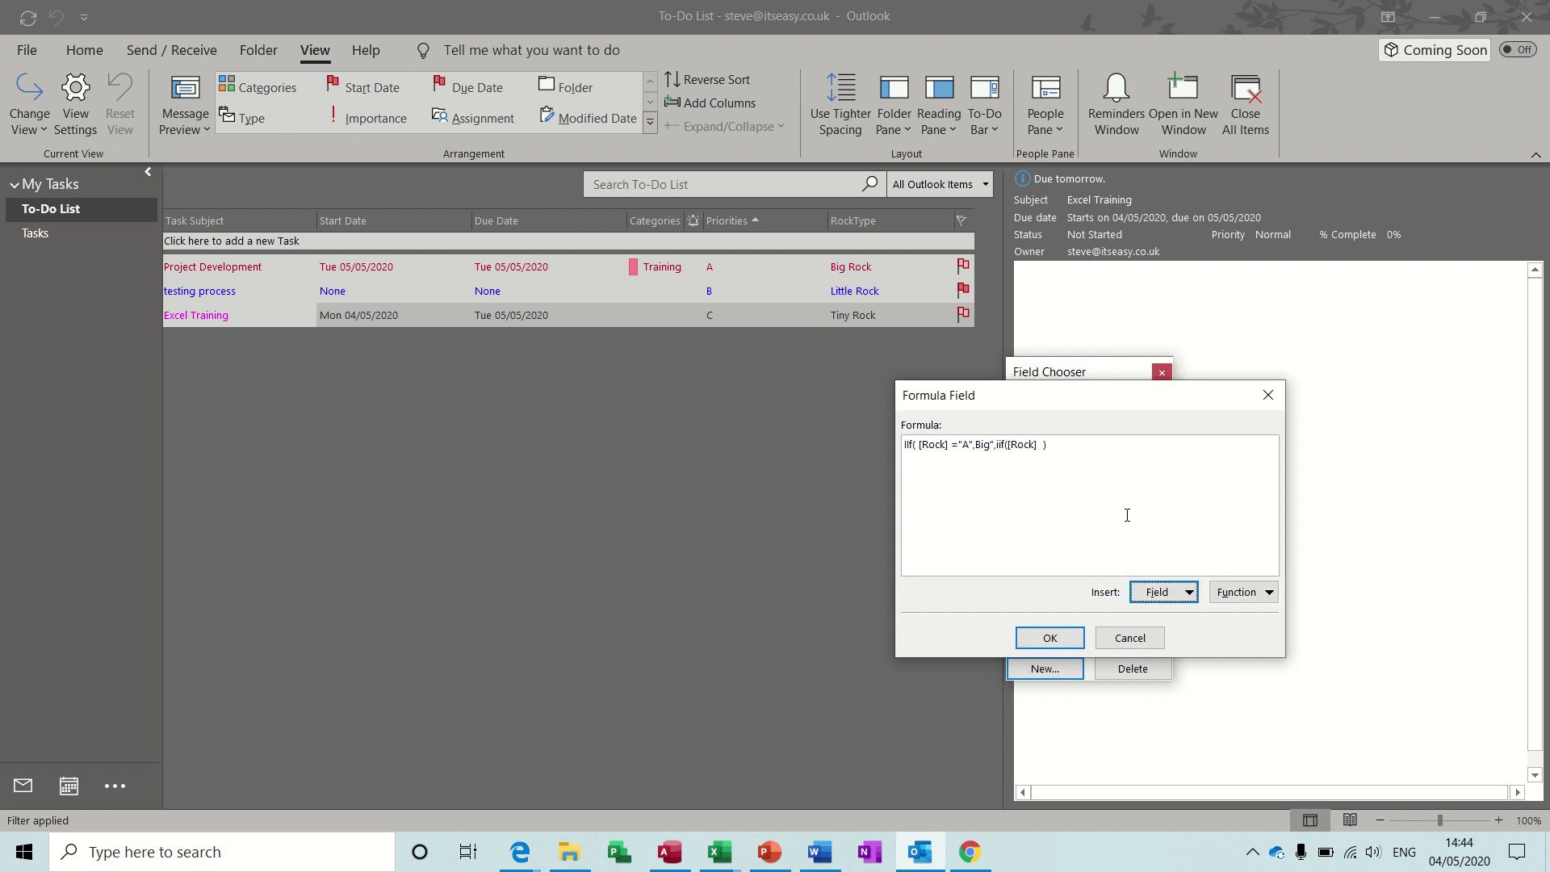
pyautogui.click(1041, 450)
pyautogui.write('="B","Small",iif(')
# Step: Complete the innermost iif with [Rock] ="C","Tiny"
pyautogui.click(1163, 592)
pyautogui.moveTo(1294, 558)
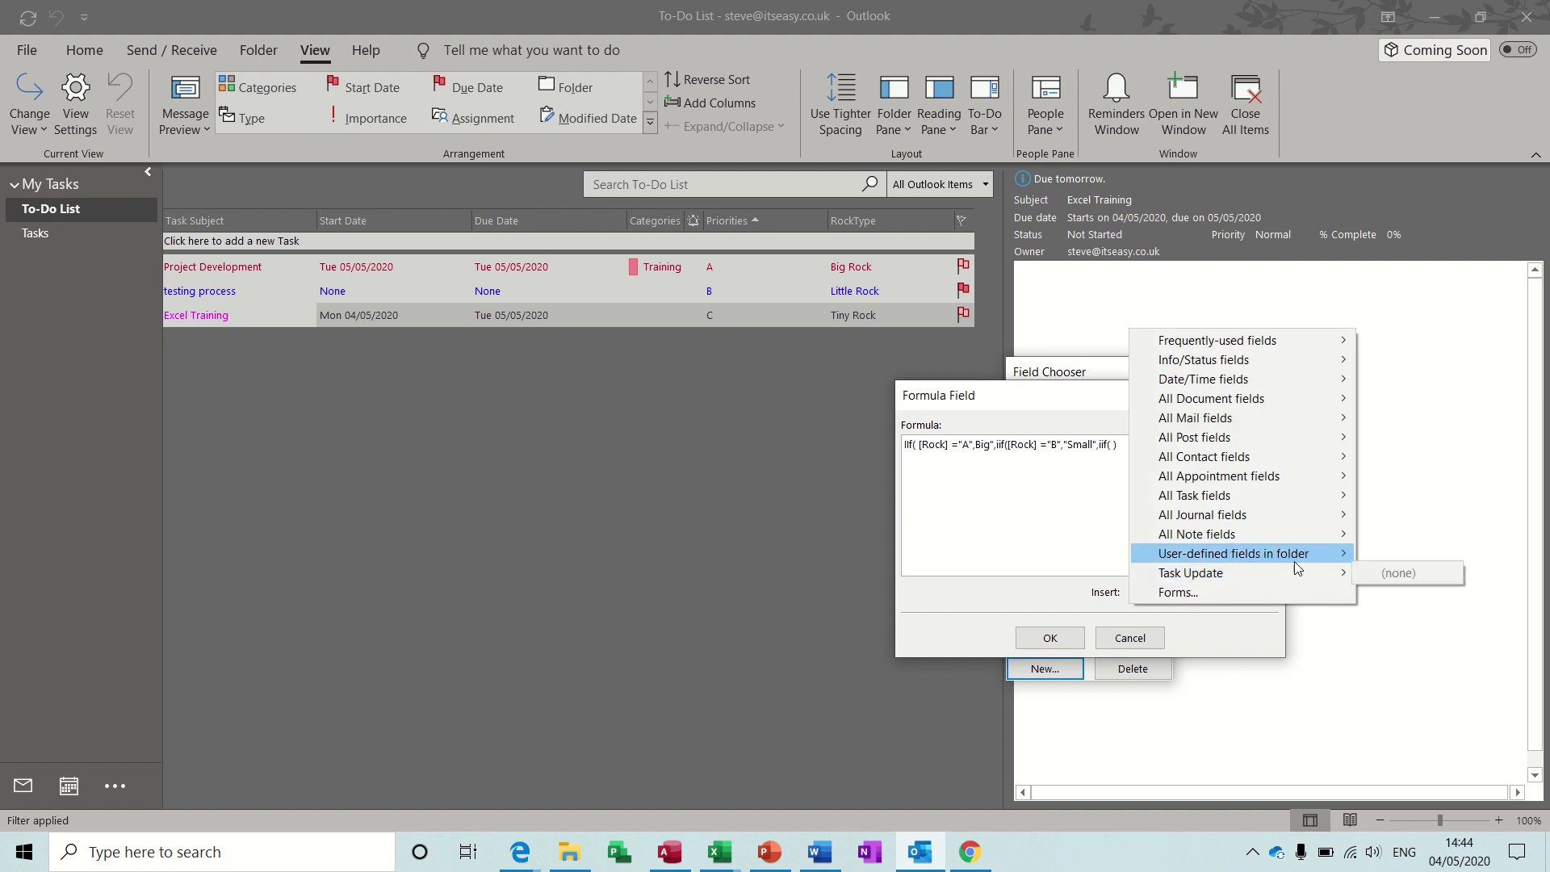
pyautogui.click(1386, 573)
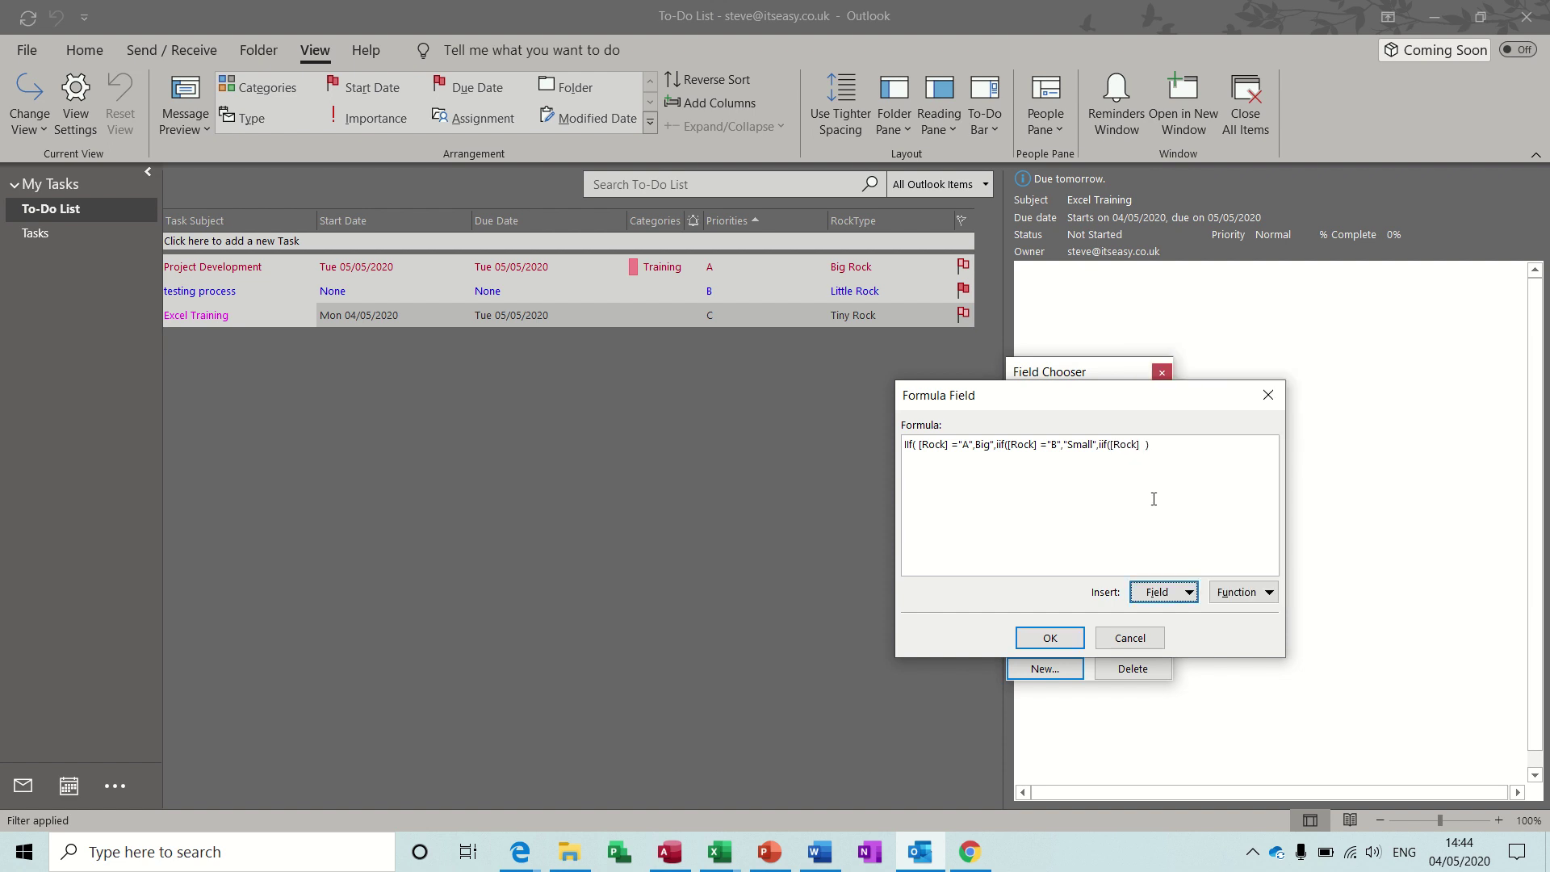
pyautogui.click(1141, 446)
pyautogui.write('="C","Tiny"')
# Step: Add the closing brackets and fix the missing quote before Big after the Unknown field warning
pyautogui.write(')')
pyautogui.click(1049, 638)
pyautogui.click(793, 488)
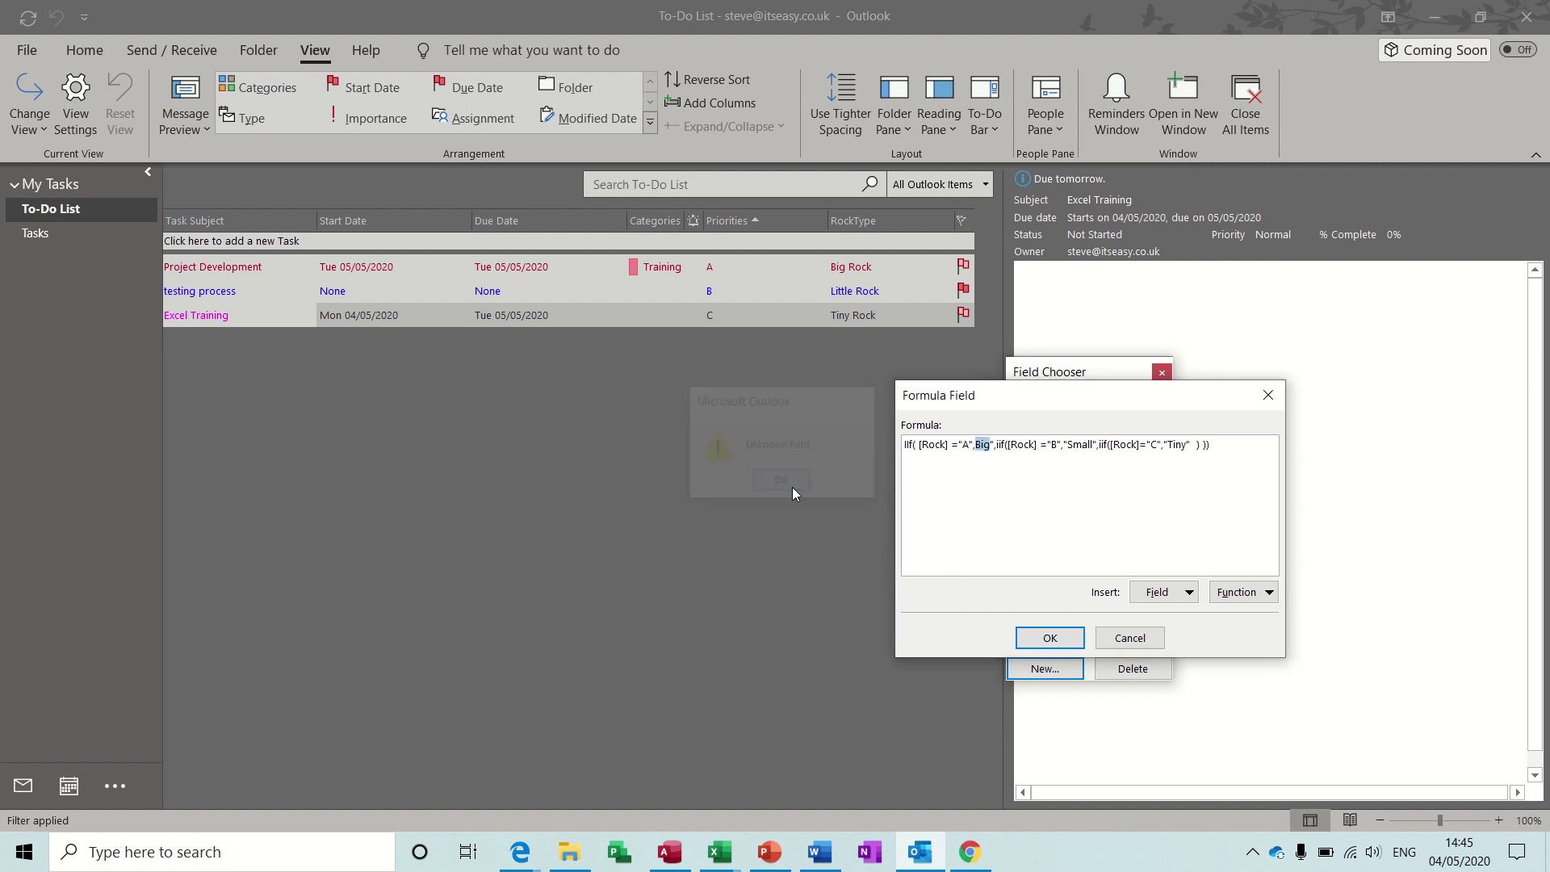
pyautogui.click(975, 444)
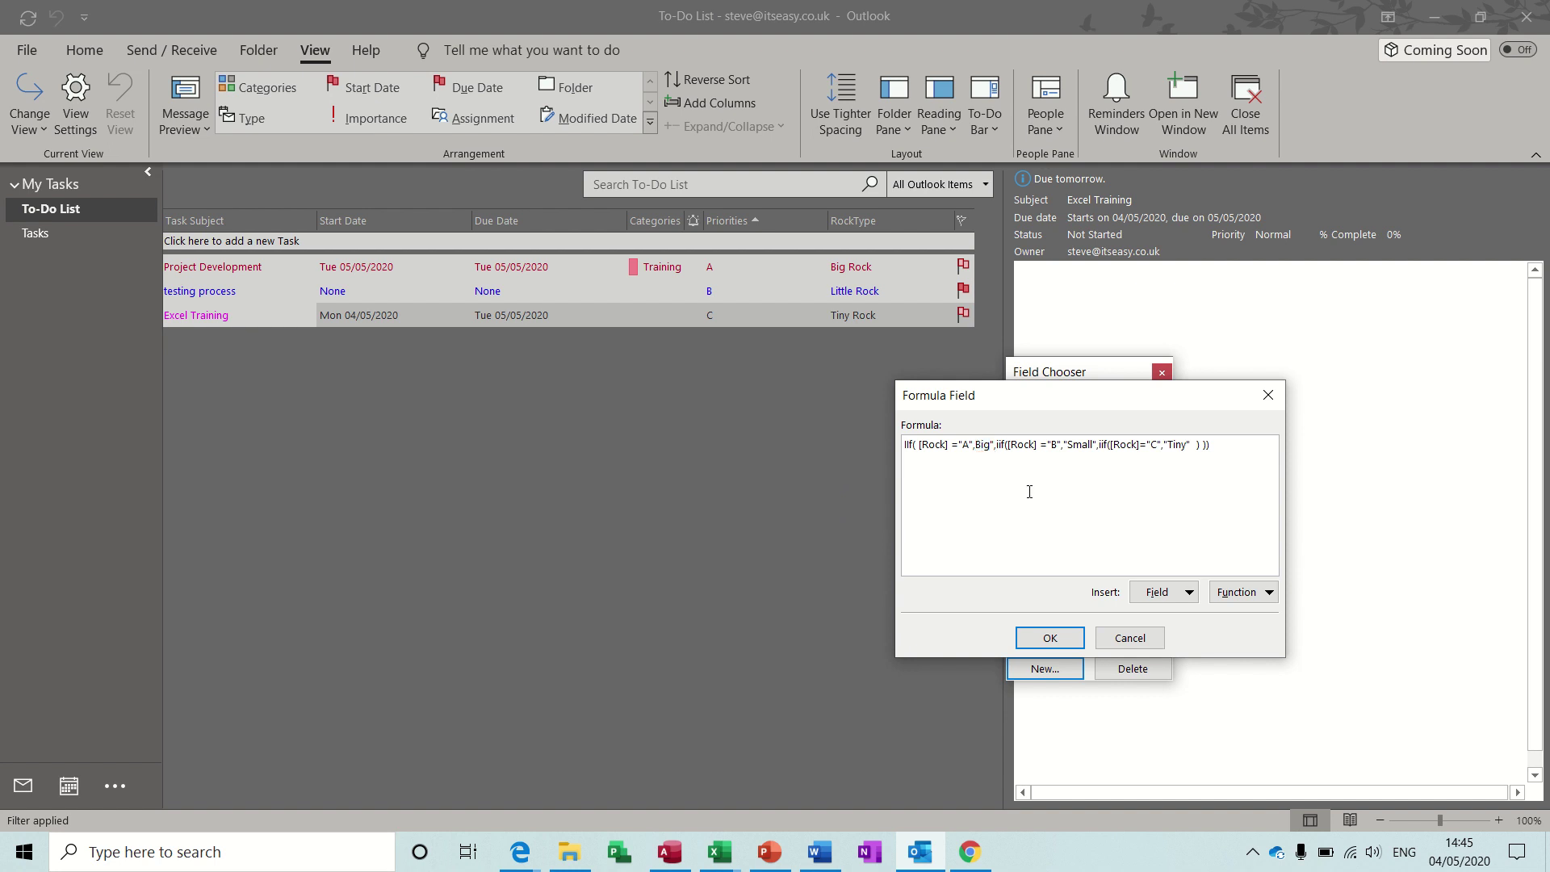
pyautogui.write('"')
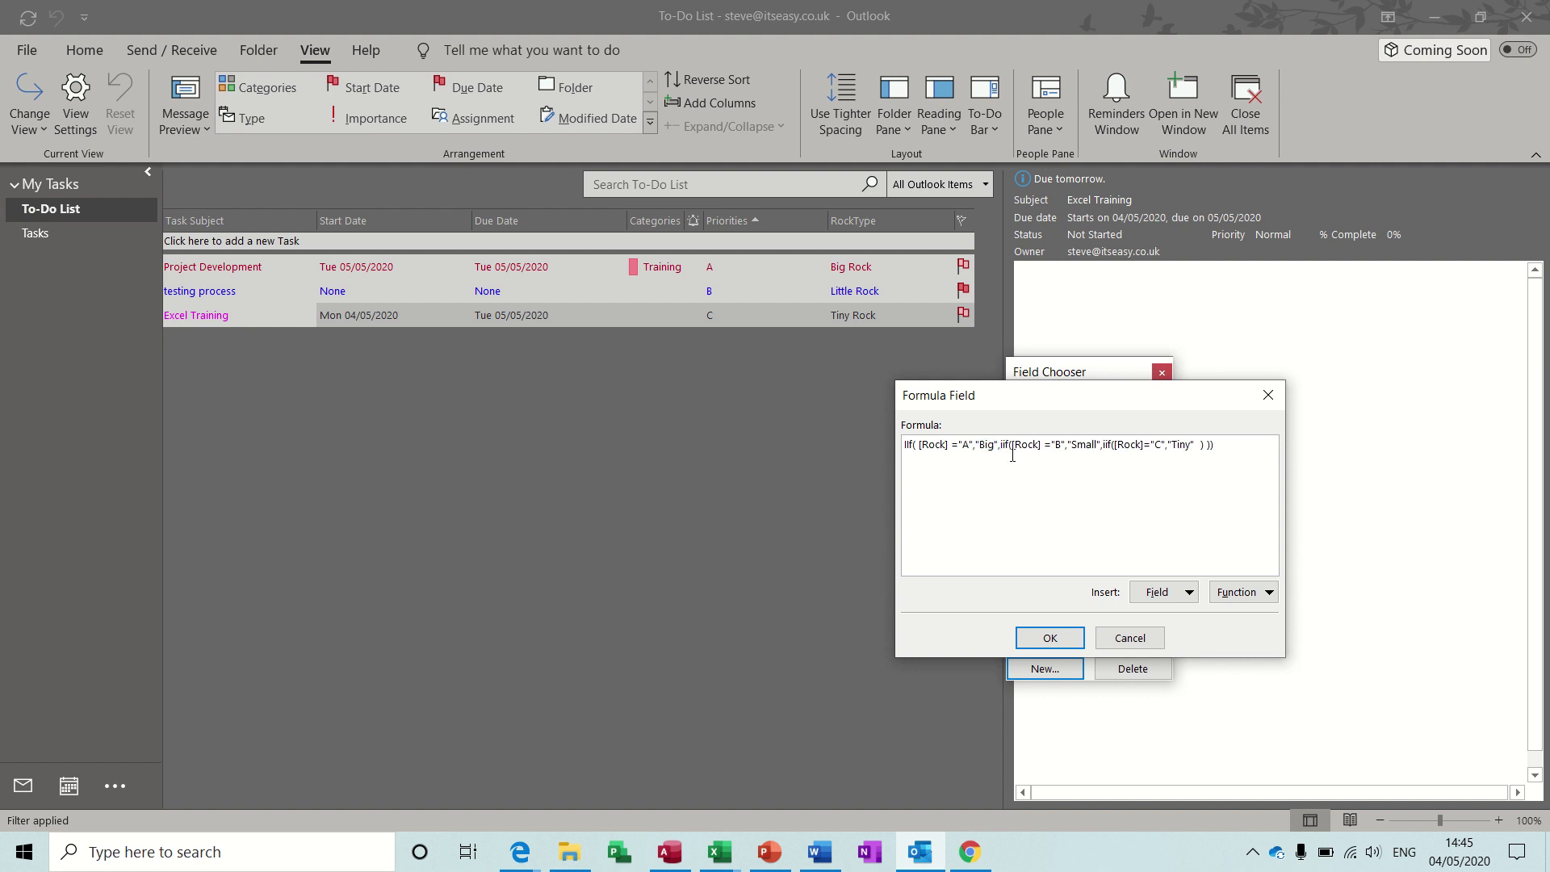
# Step: Save the Type formula field and drag the Type and Rock columns into the header before Due Date
pyautogui.click(1050, 638)
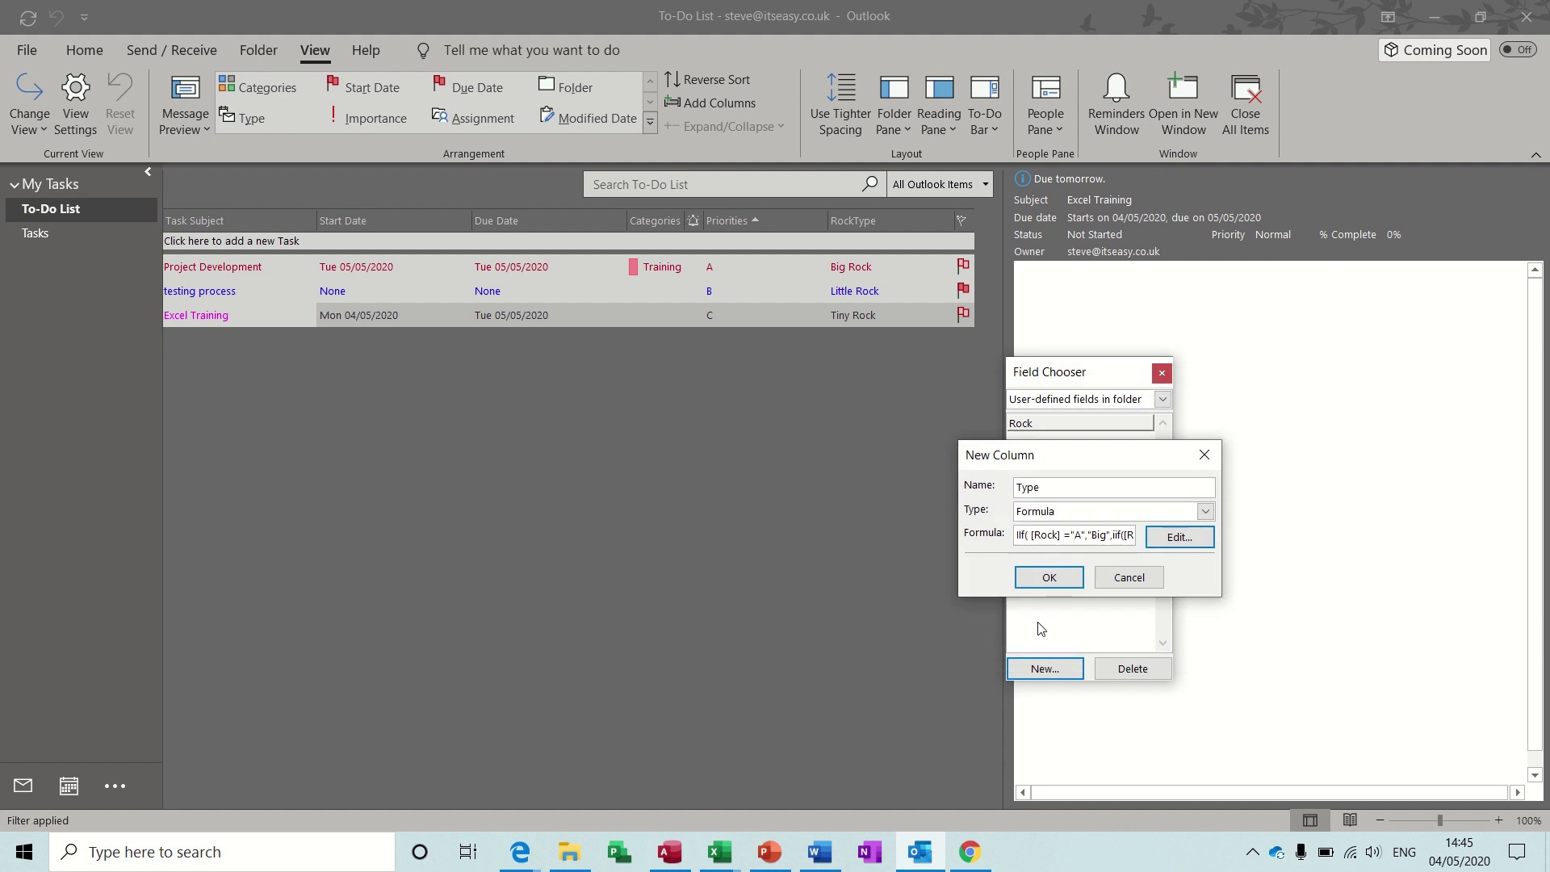
pyautogui.click(1037, 579)
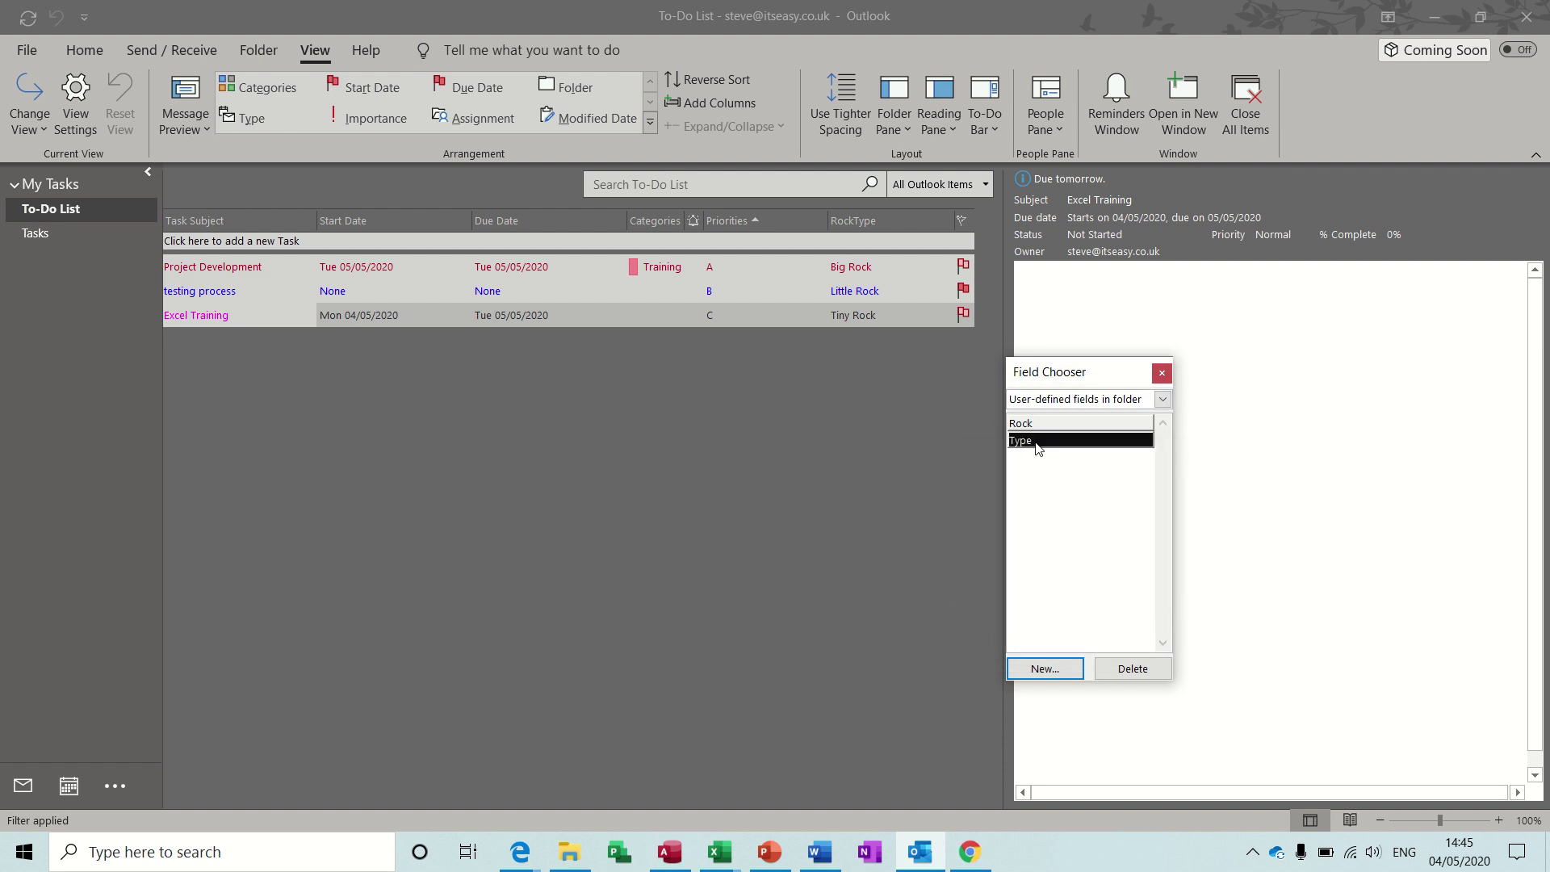
pyautogui.moveTo(1037, 445); pyautogui.dragTo(481, 221)
pyautogui.moveTo(1032, 425); pyautogui.dragTo(458, 219)
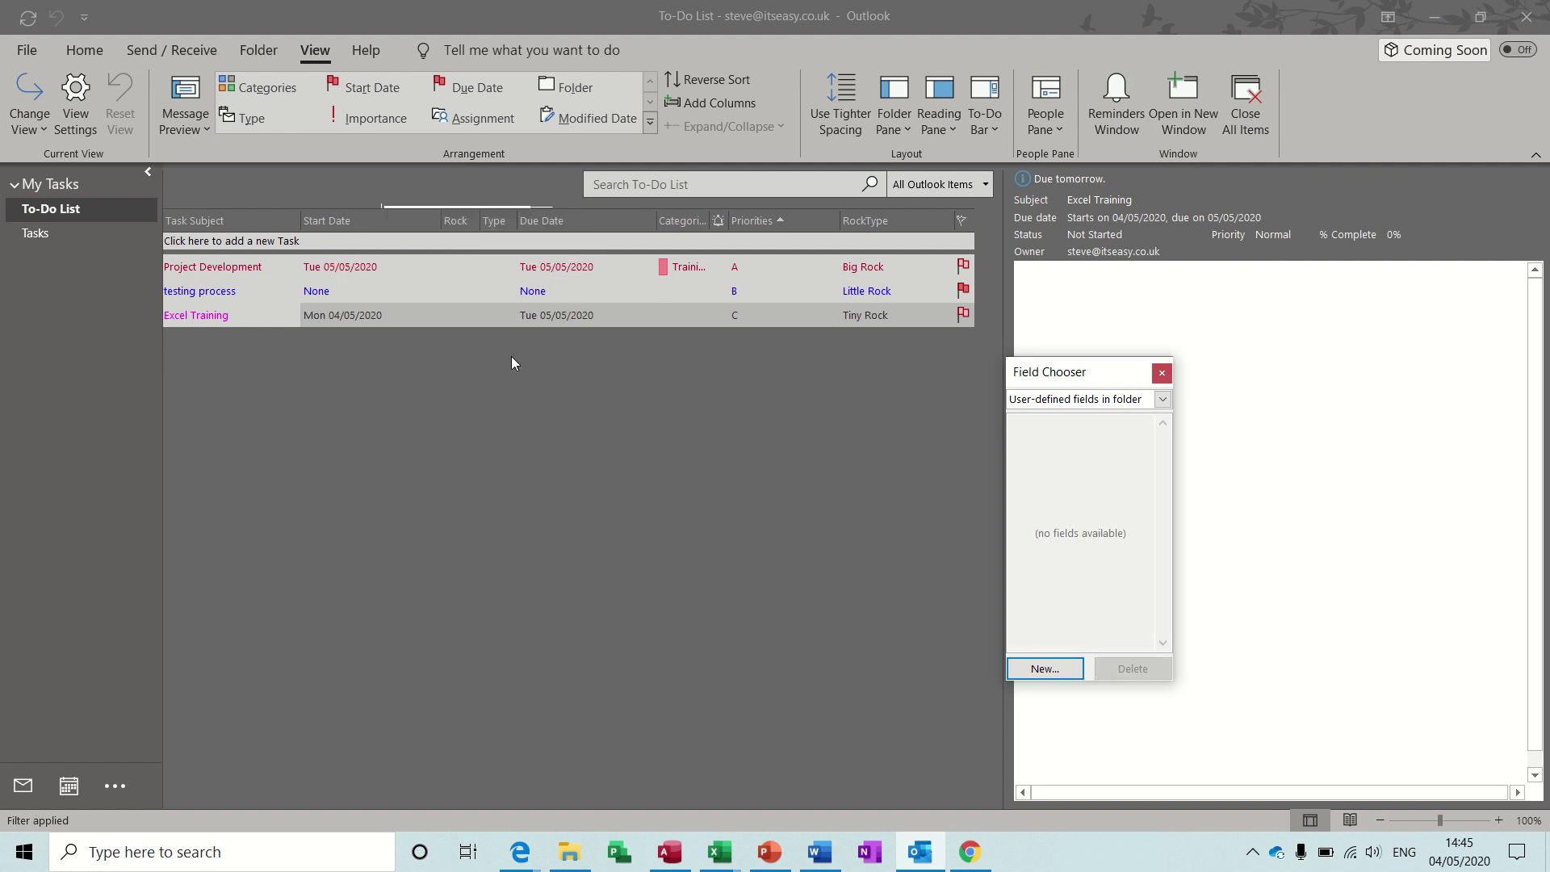
# Step: Enter Rock values A, B and C for Project Development, testing process and Excel Training, then close the Field Chooser
pyautogui.click(457, 265)
pyautogui.click(456, 267)
pyautogui.write('A')
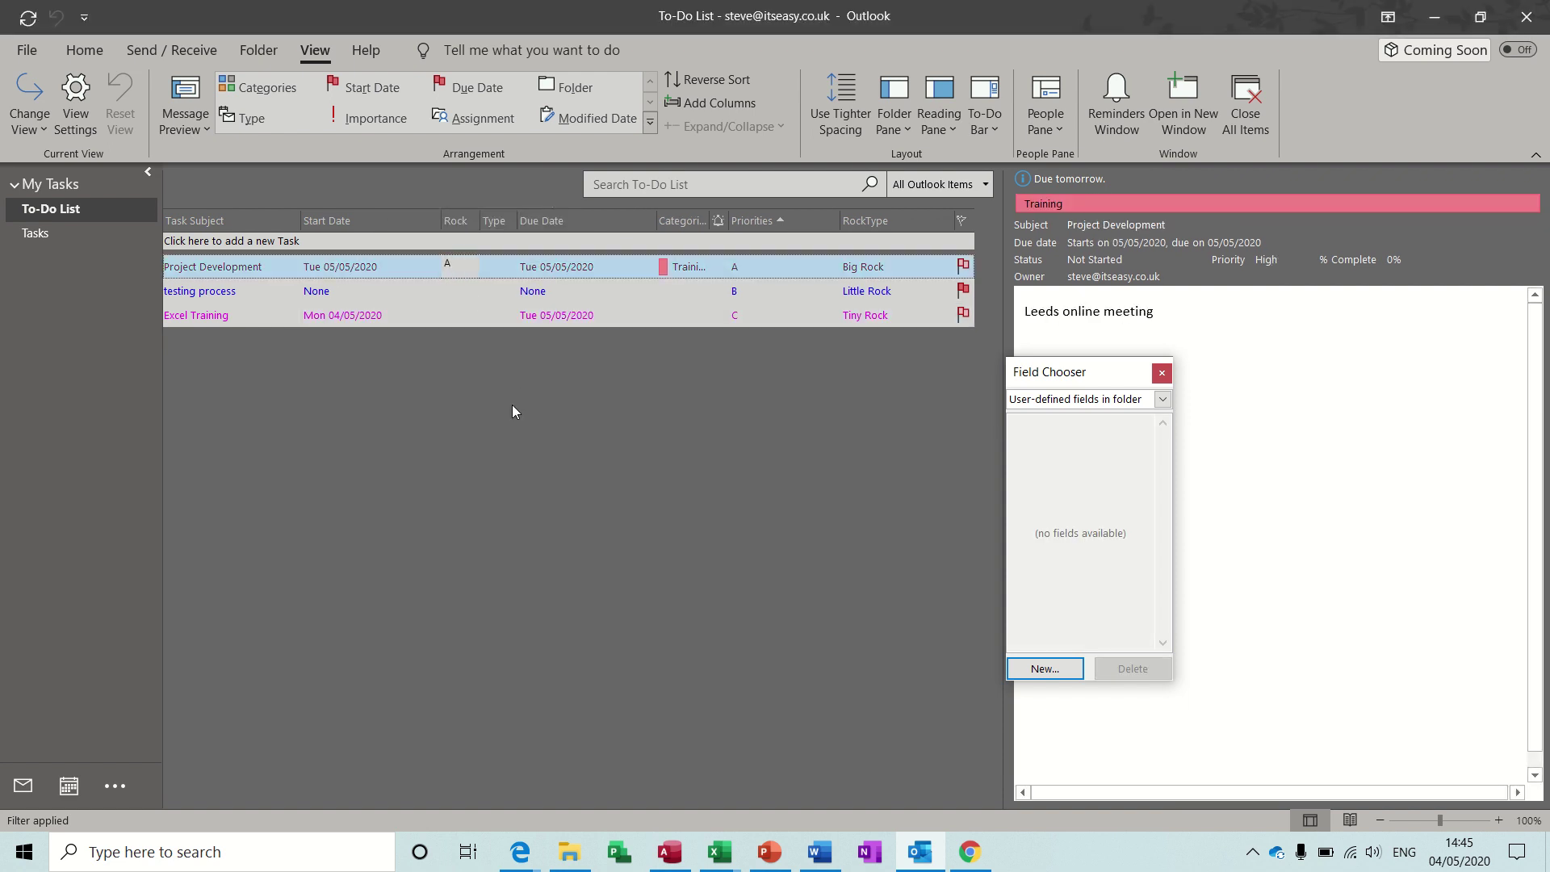
pyautogui.click(447, 292)
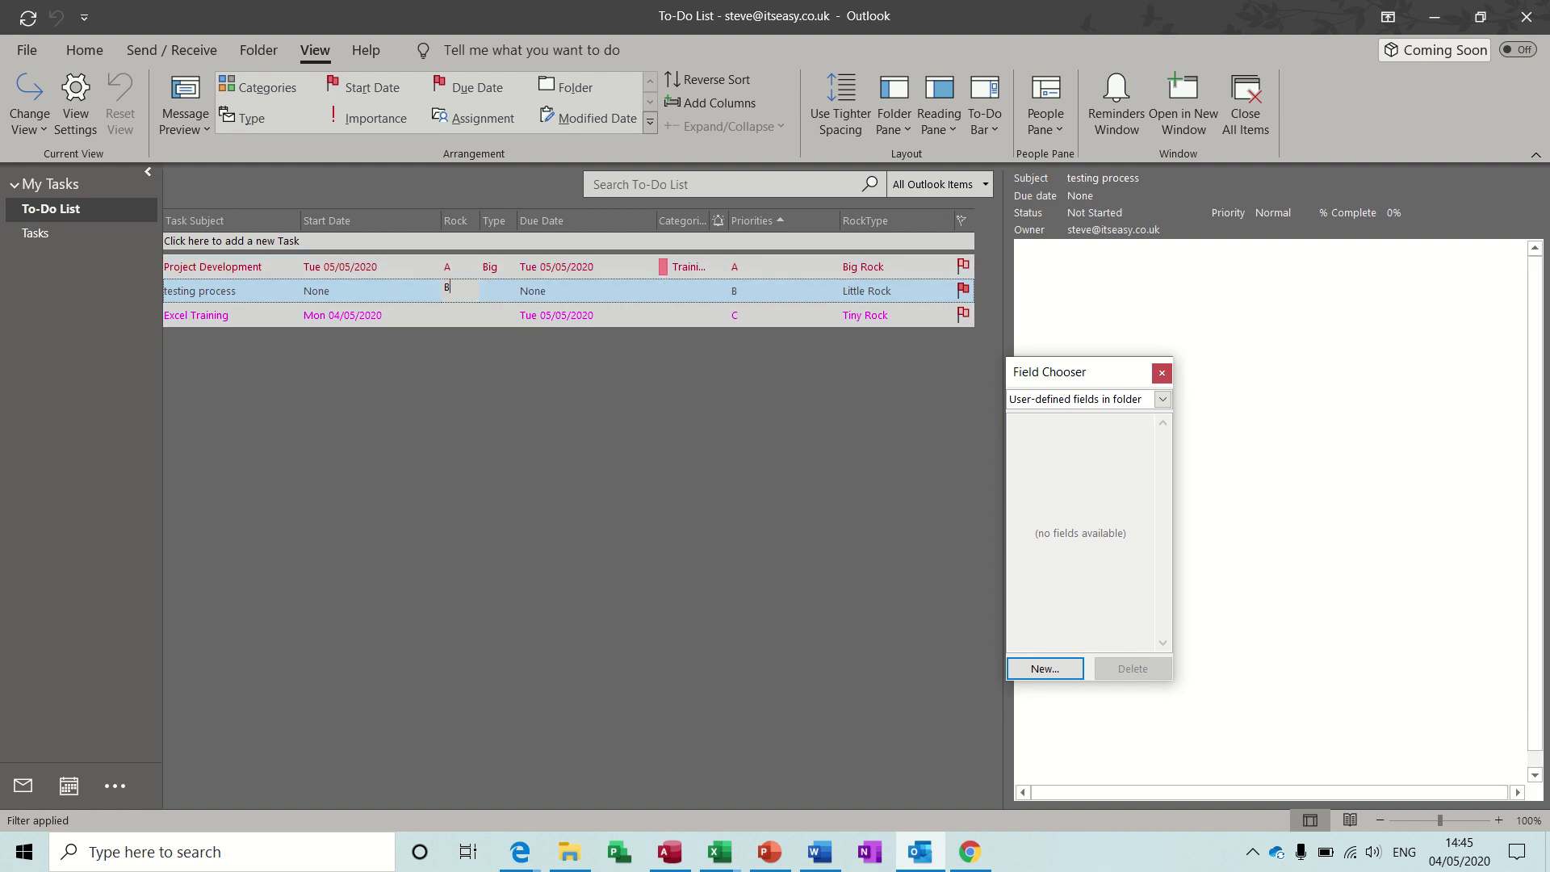
pyautogui.write('B')
pyautogui.click(454, 317)
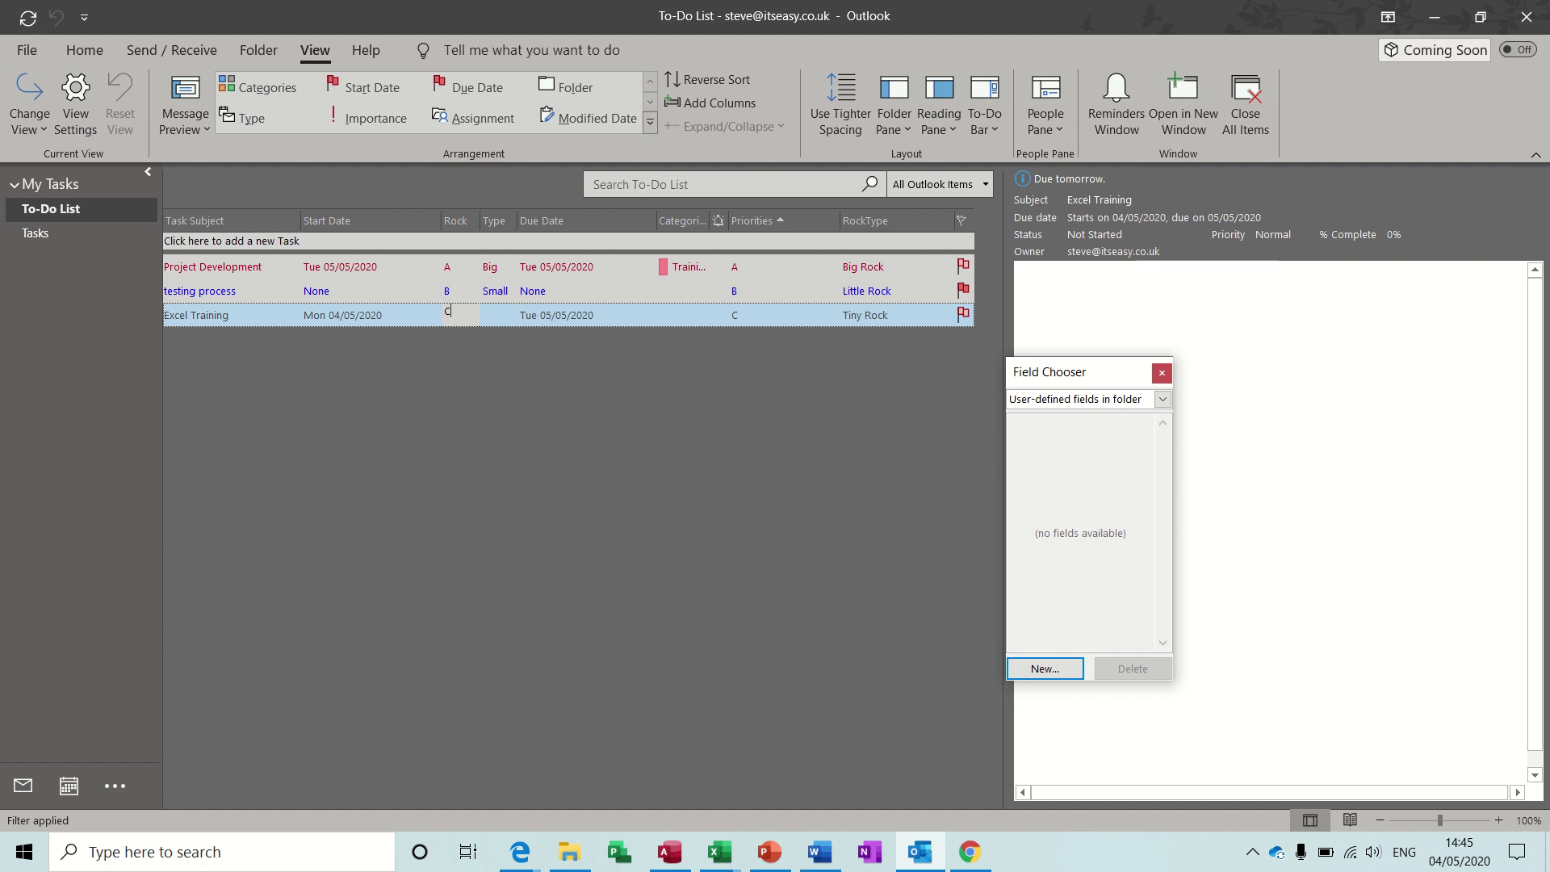
pyautogui.write('C')
pyautogui.click(416, 313)
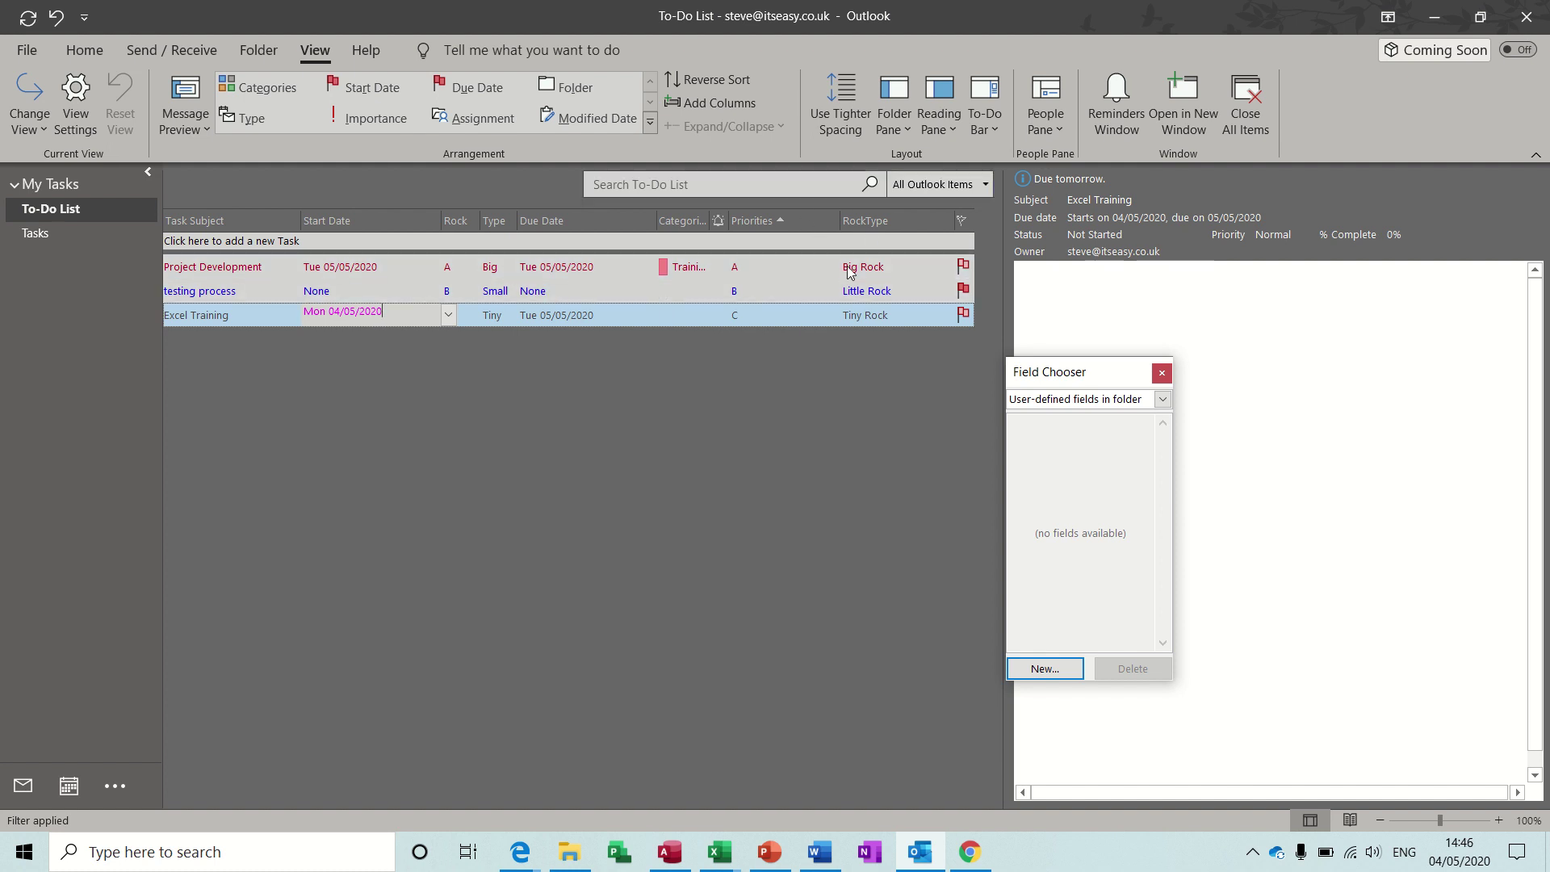
pyautogui.click(1162, 375)
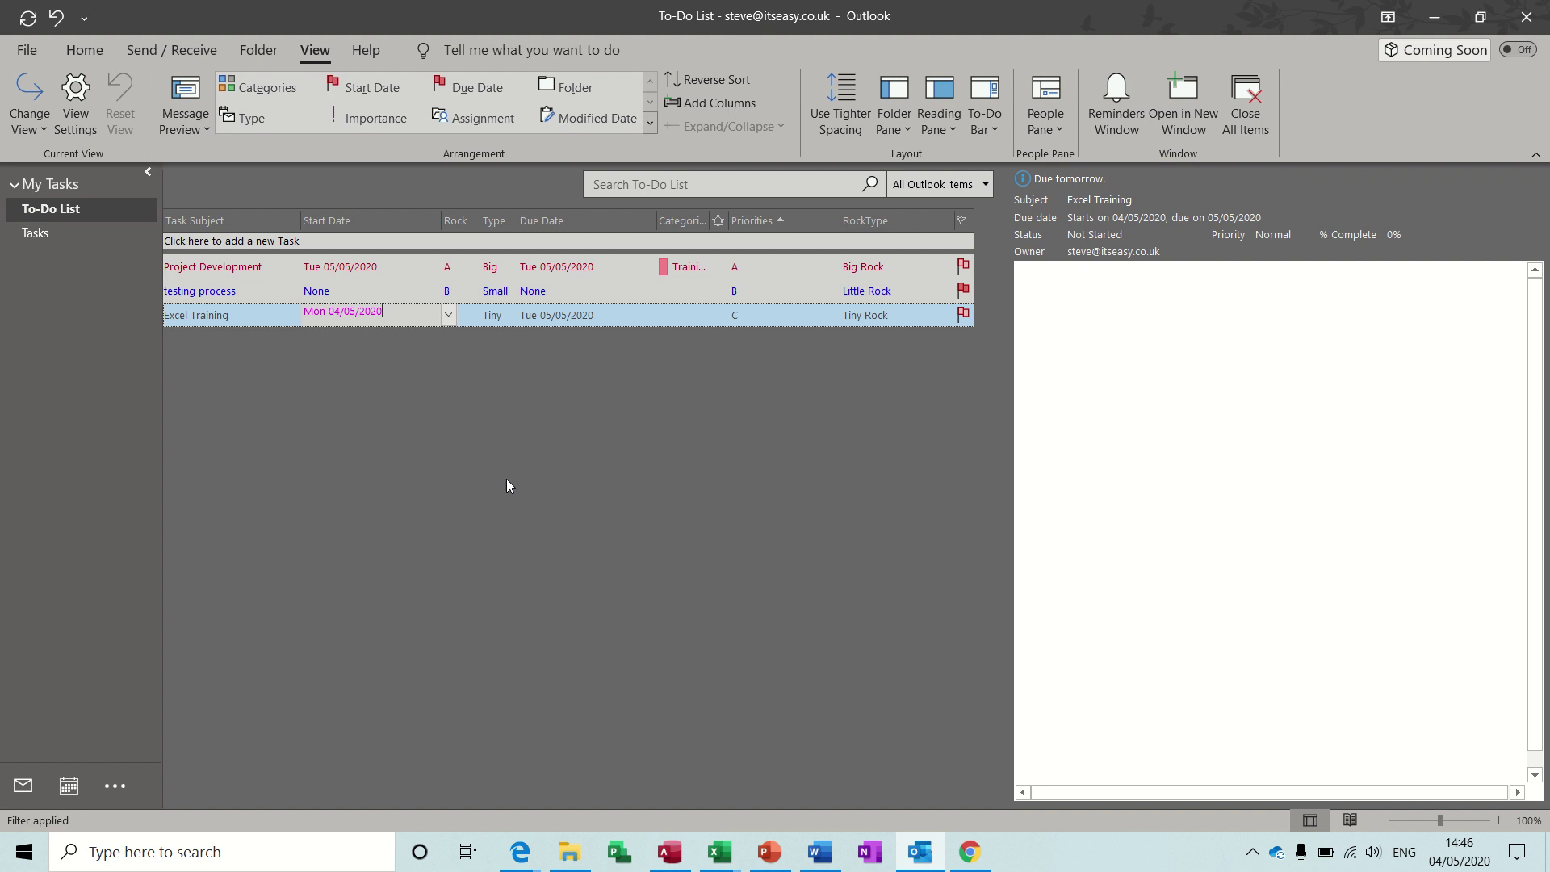